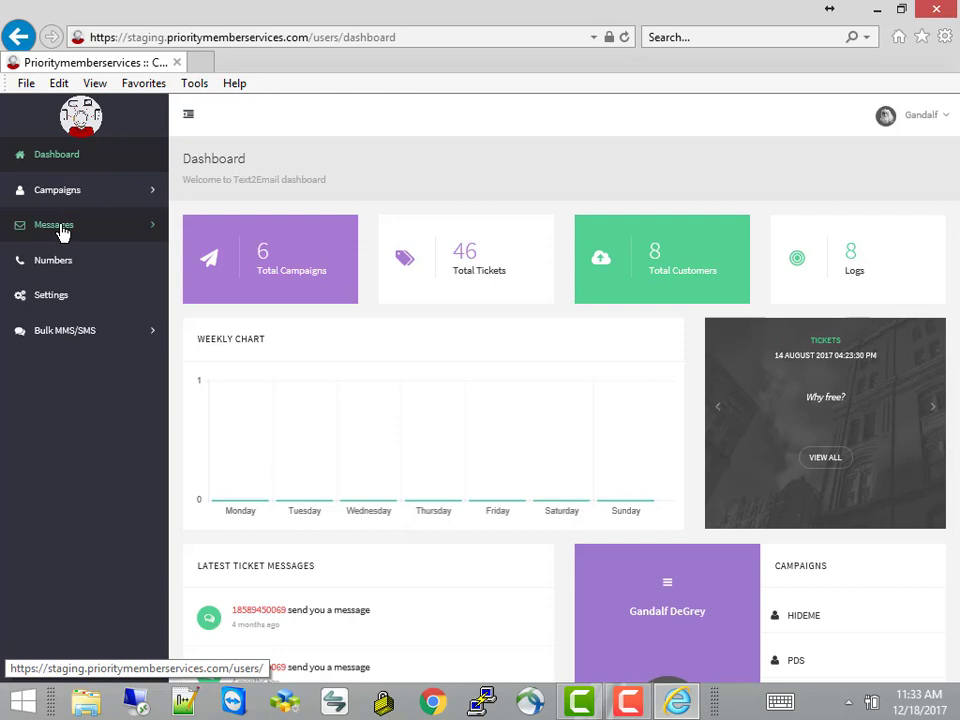
Browse the Messages, Numbers and Settings pages, then bring up the bulk Send MMS/SMS form
left_click(62, 230)
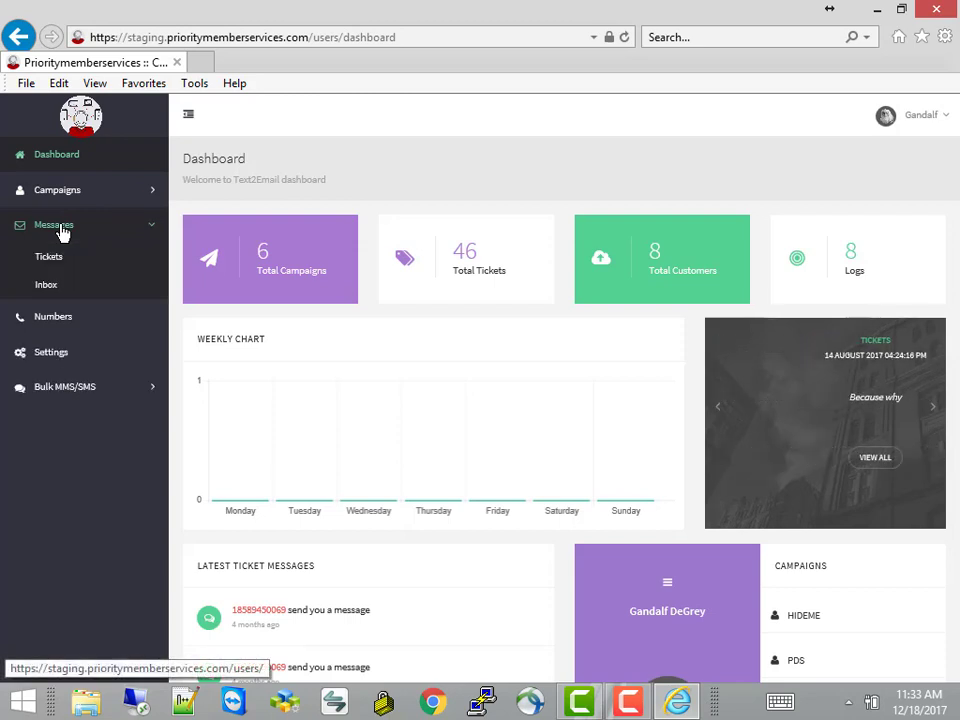
left_click(56, 318)
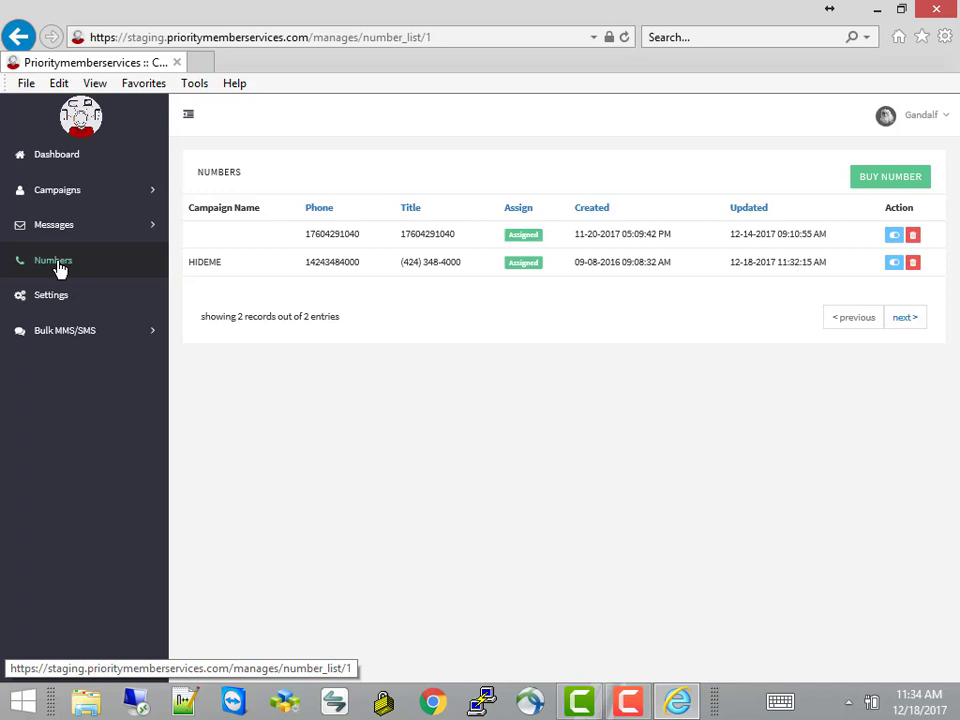
left_click(58, 300)
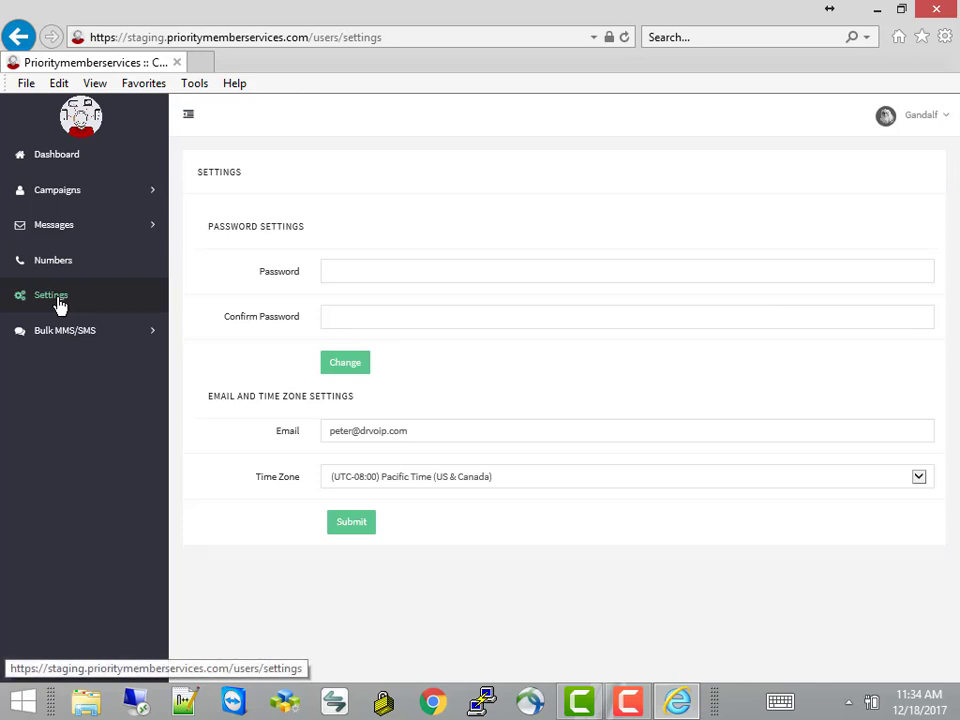
left_click(69, 337)
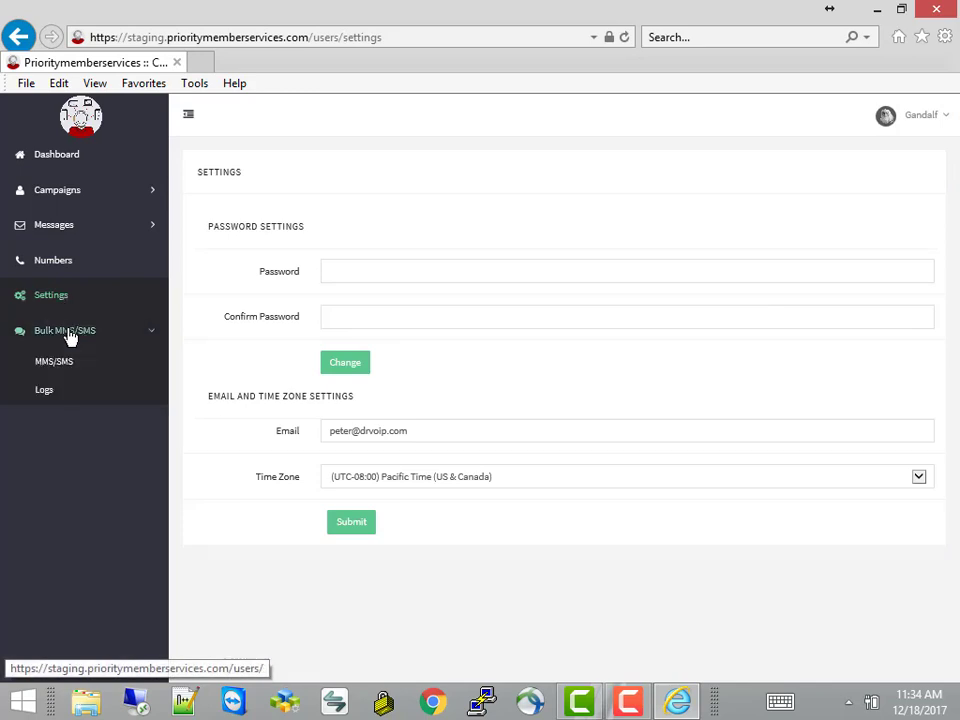
left_click(60, 366)
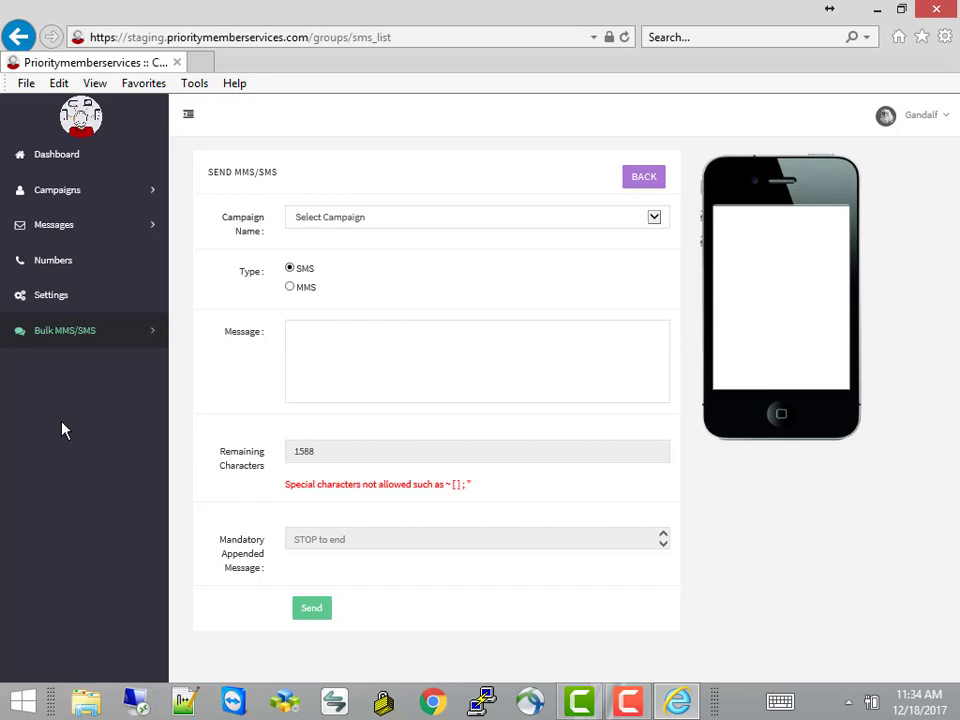
Check the Campaign Name choices without sending anything, then return to the Numbers page
left_click(313, 227)
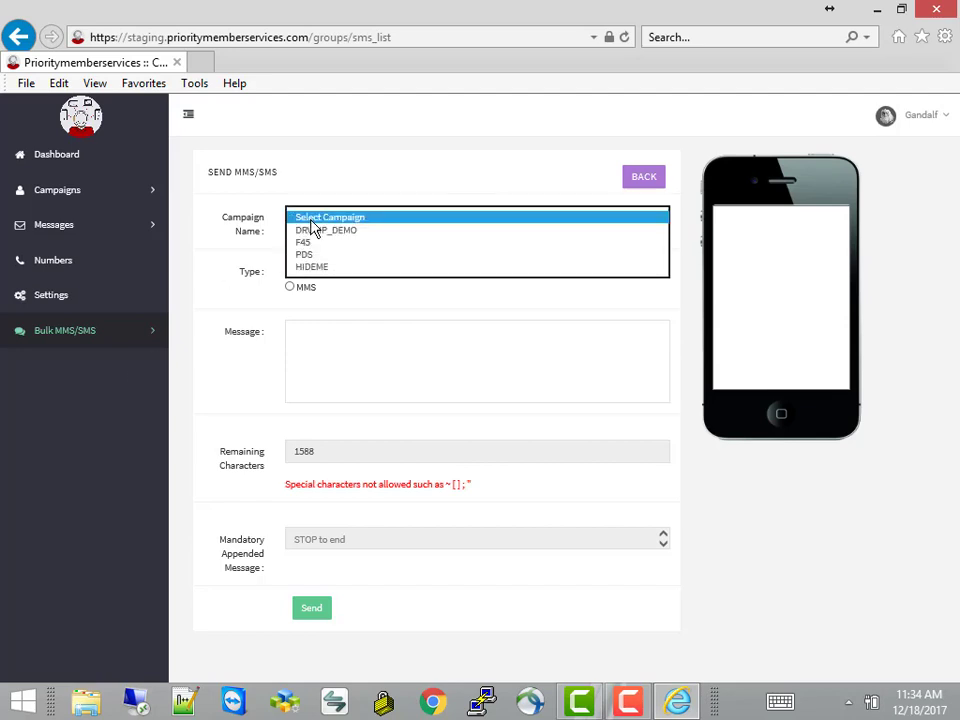
left_click(312, 222)
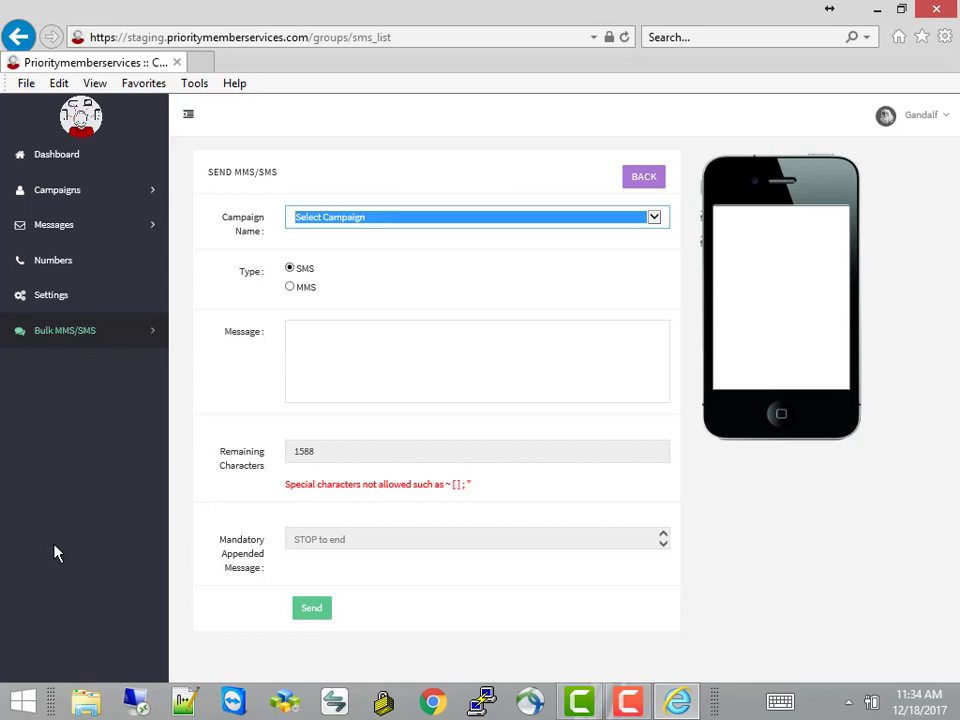
left_click(43, 261)
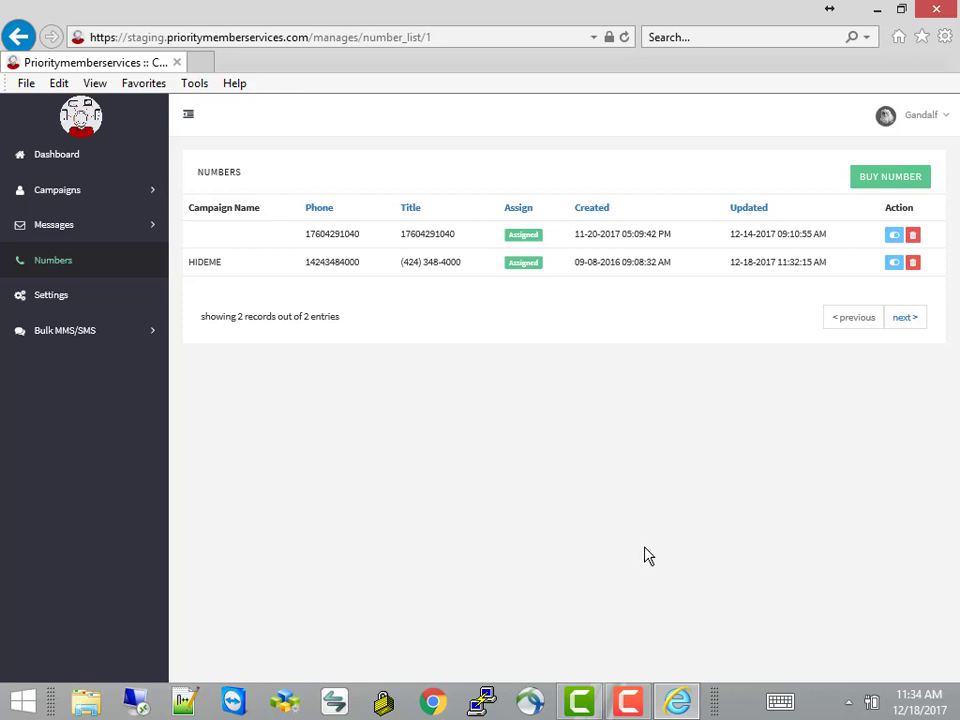
Start a BUY NUMBER search for a Local number in the United States
left_click(872, 178)
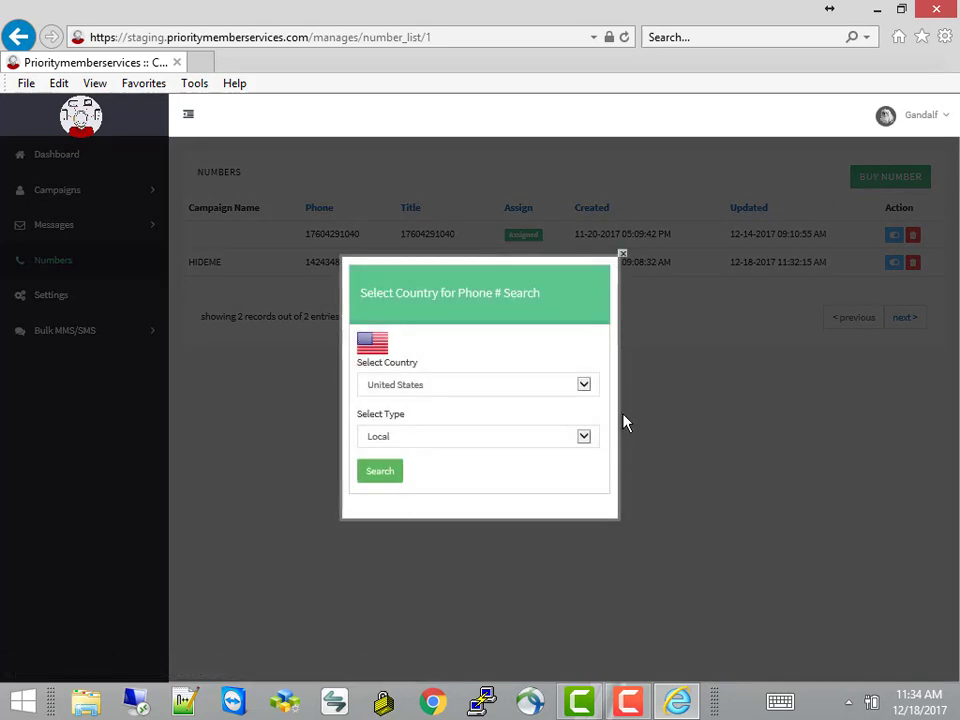
left_click(441, 390)
left_click(441, 390)
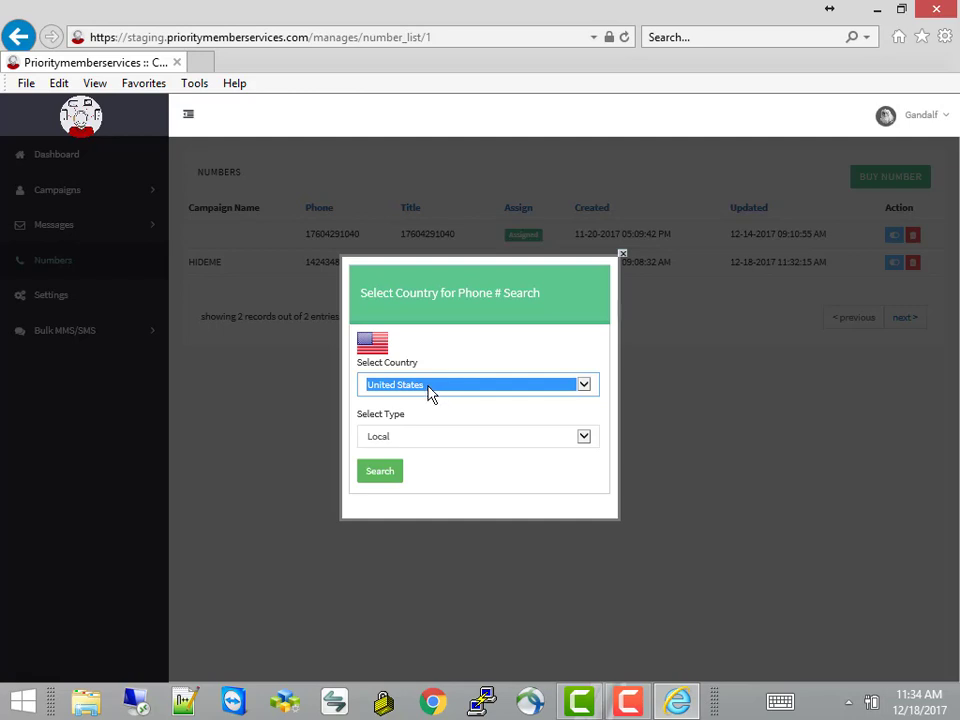
left_click(417, 443)
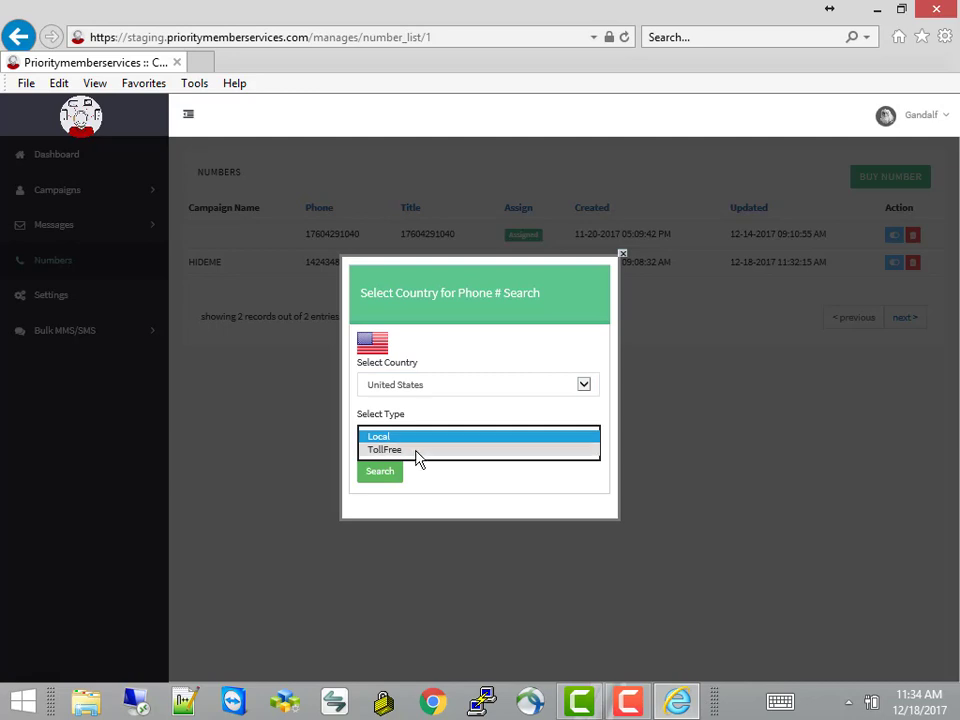
left_click(425, 506)
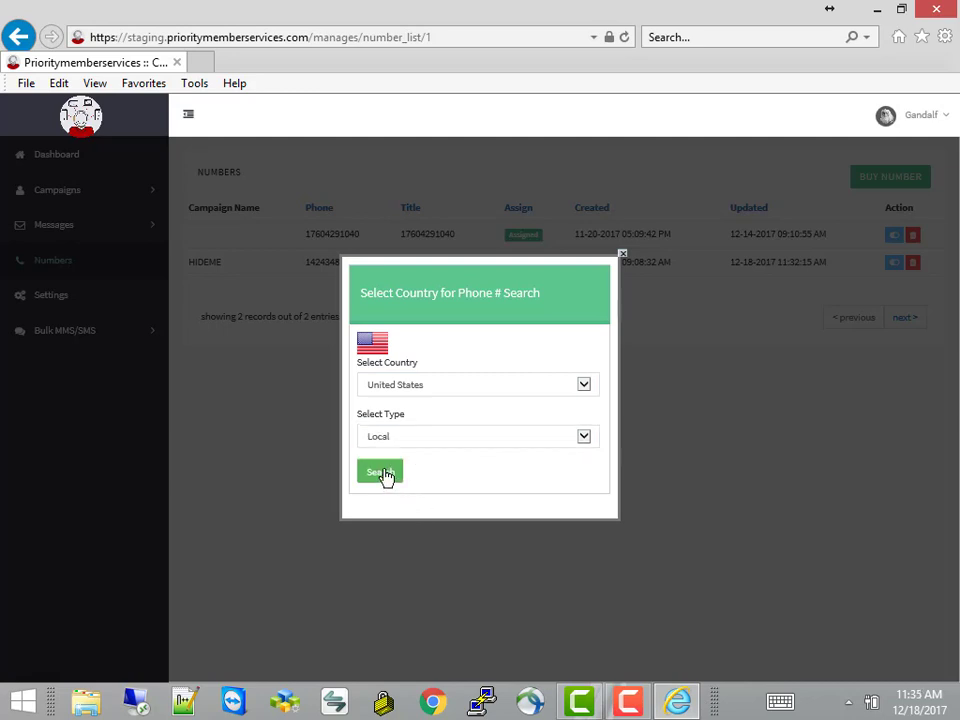
left_click(386, 474)
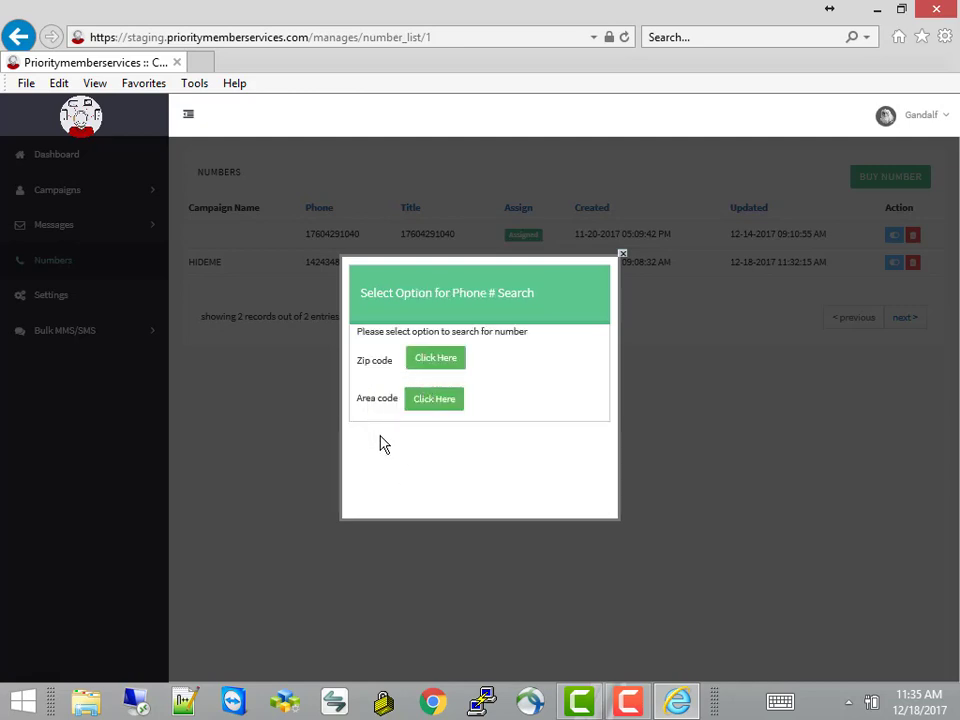
List available numbers in area code 702, scroll through them, and close the picker unbought
left_click(432, 402)
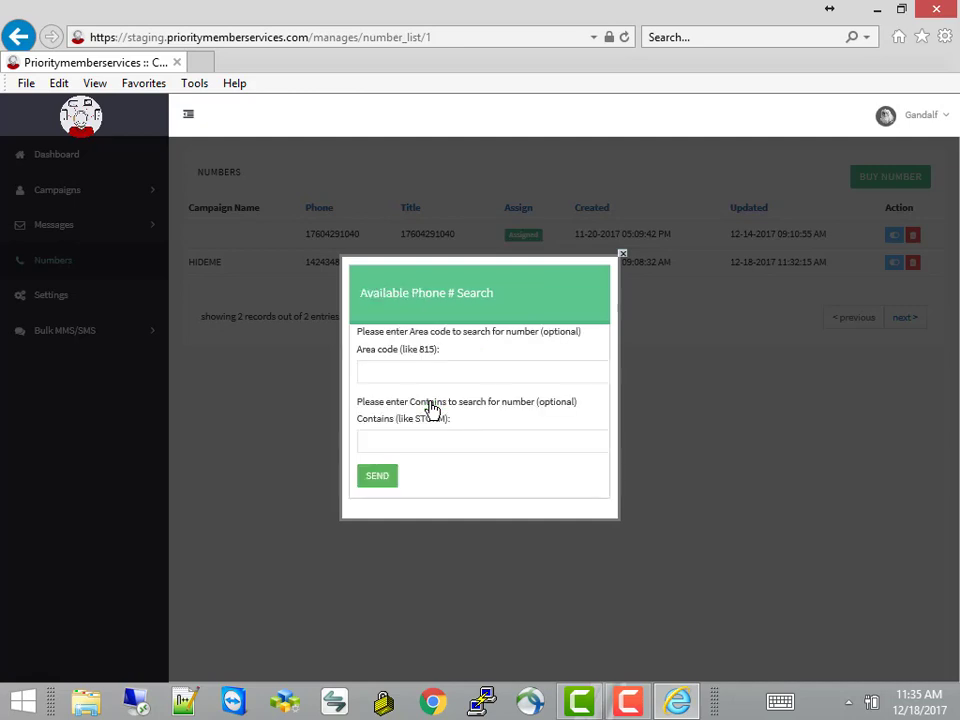
left_click(398, 375)
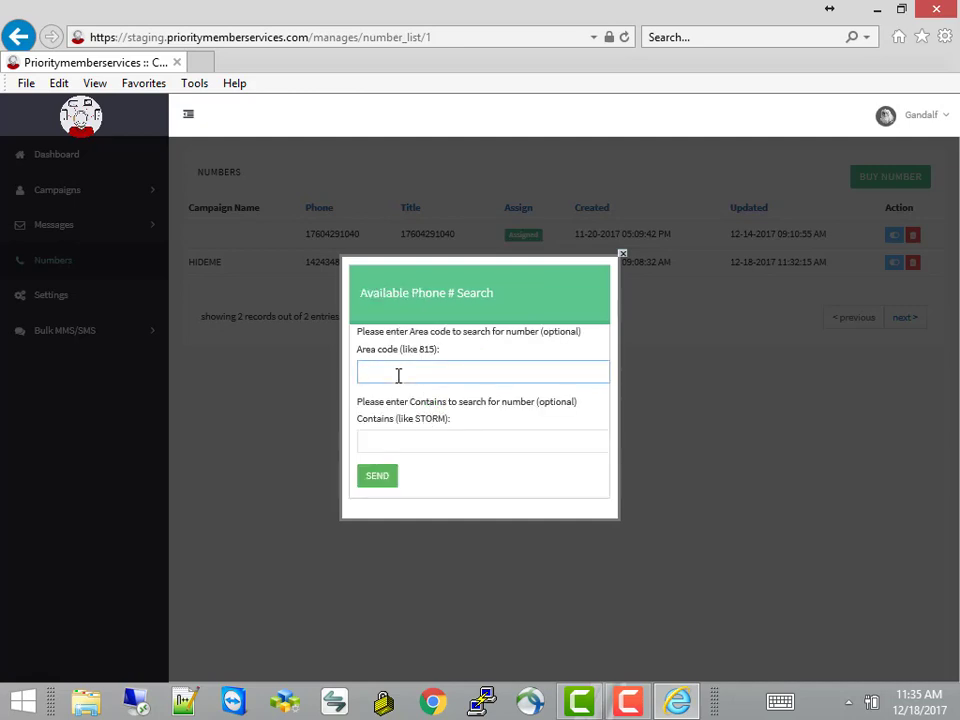
type("702")
left_click(375, 478)
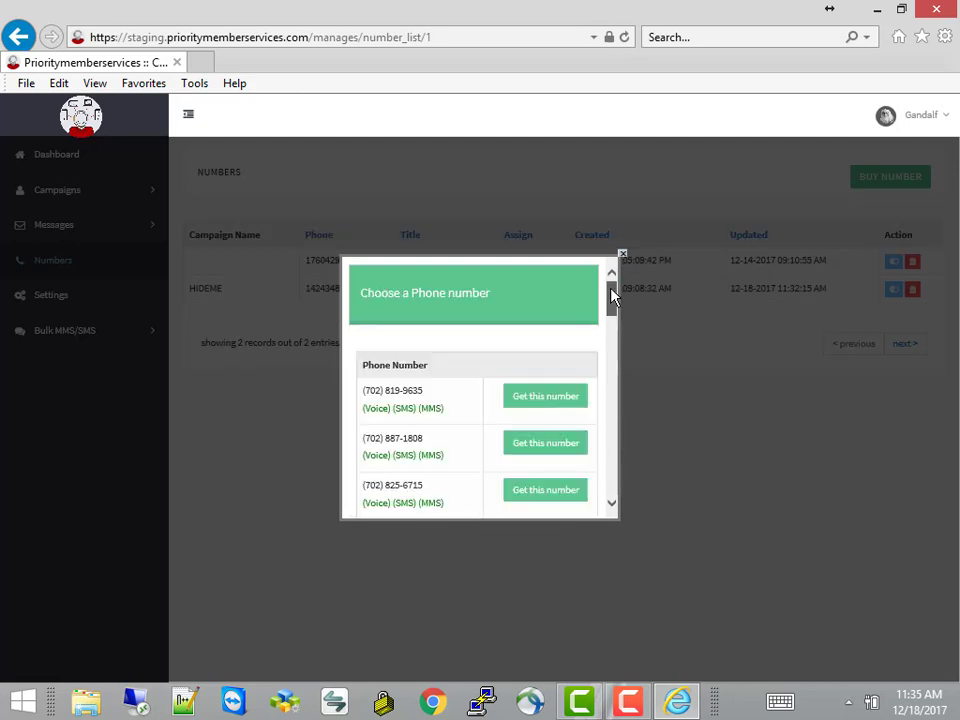
left_click_drag(613, 300, 614, 517)
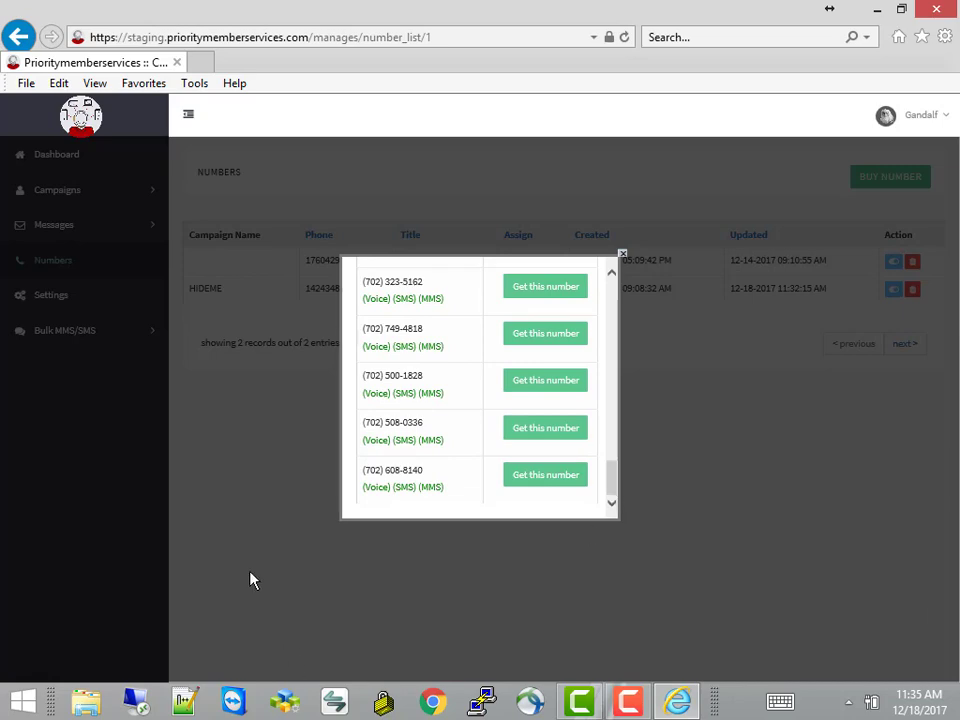
left_click(246, 542)
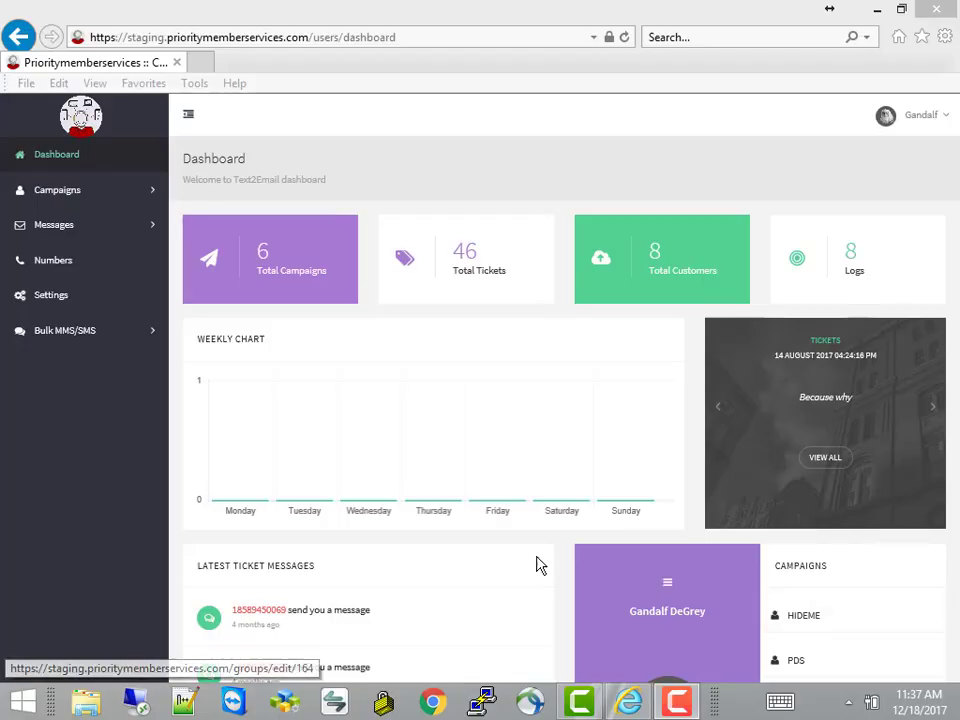
Go to Campaigns > Campaign List to see the six active campaigns
left_click(58, 195)
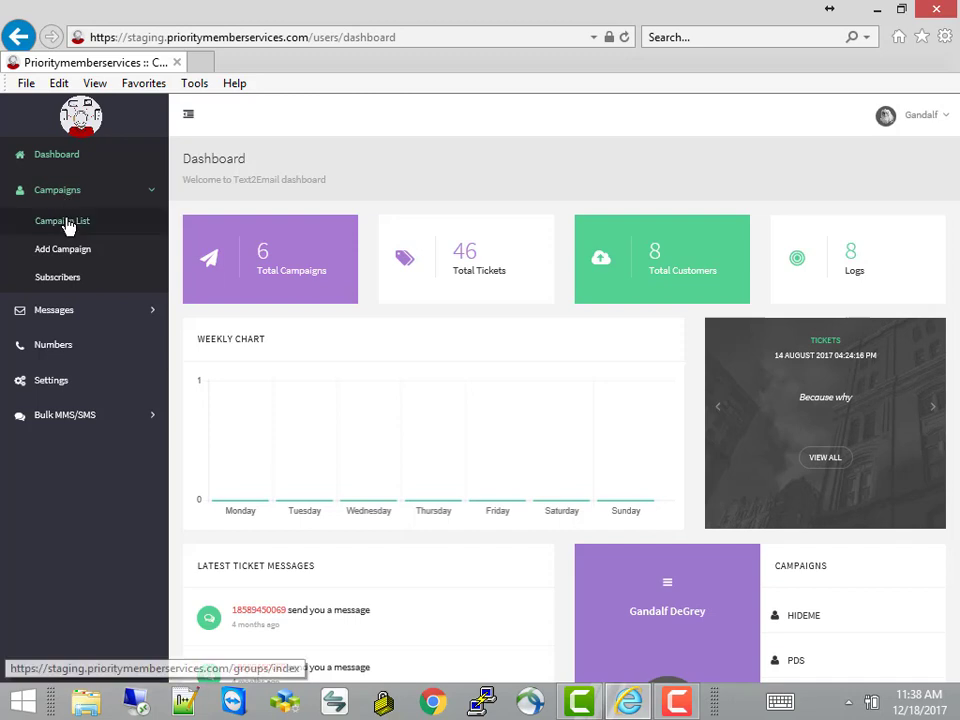
left_click(66, 224)
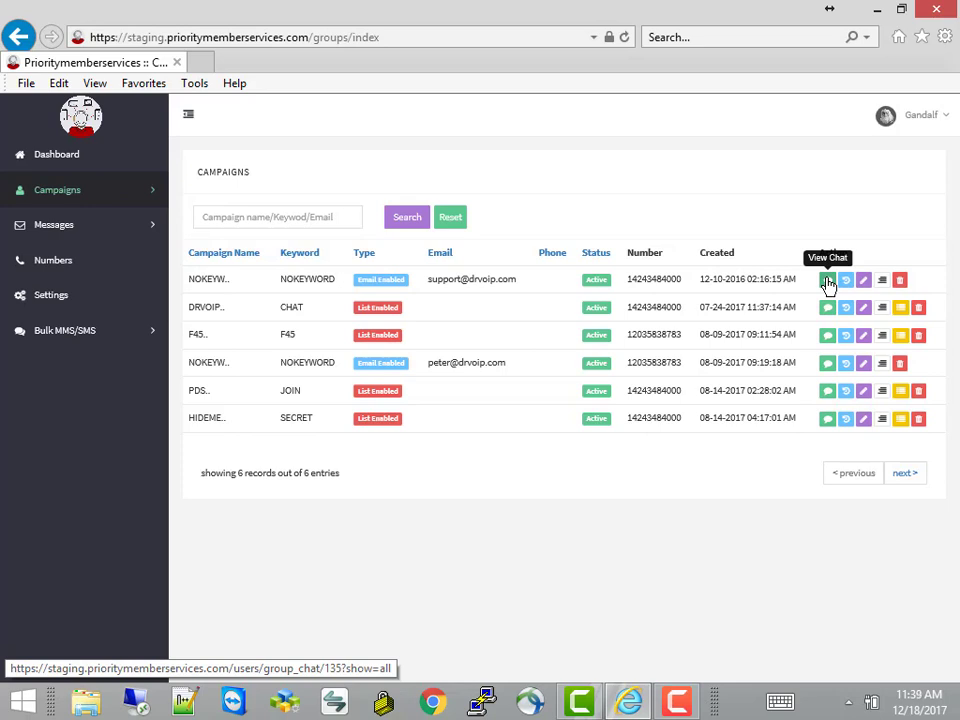
View the first campaign's auto-responders, start a new responder, then go back without saving
left_click(882, 281)
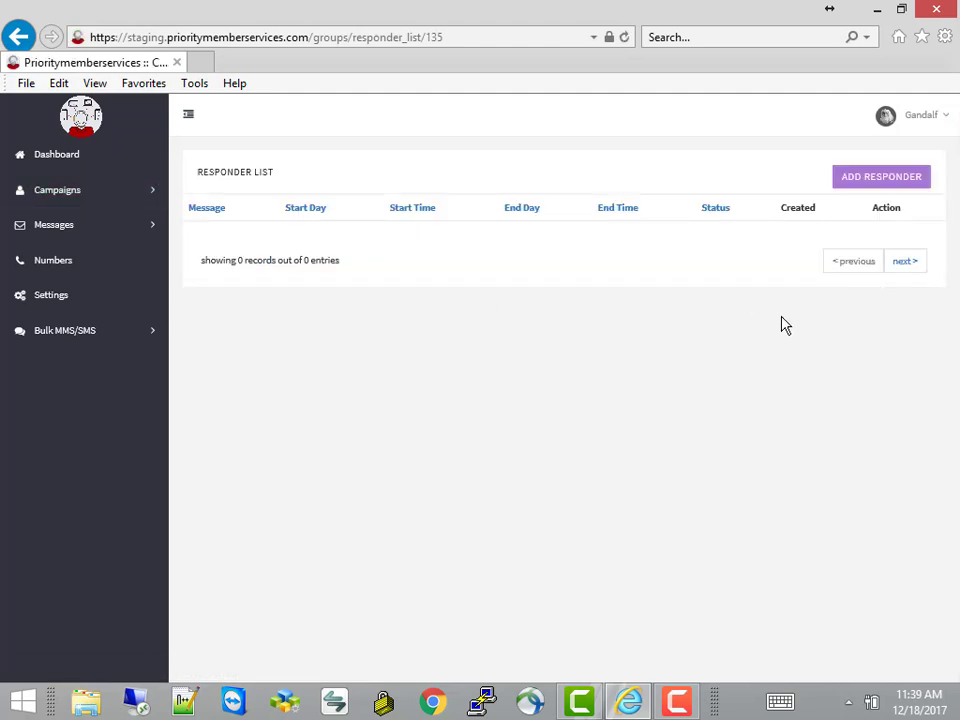
left_click(889, 179)
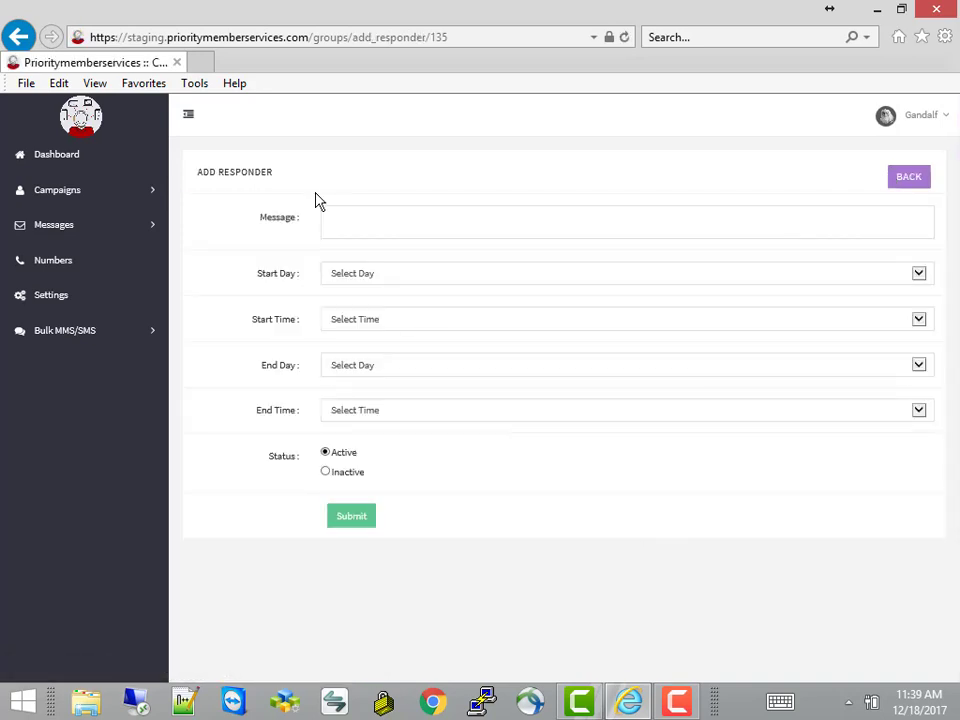
left_click(333, 227)
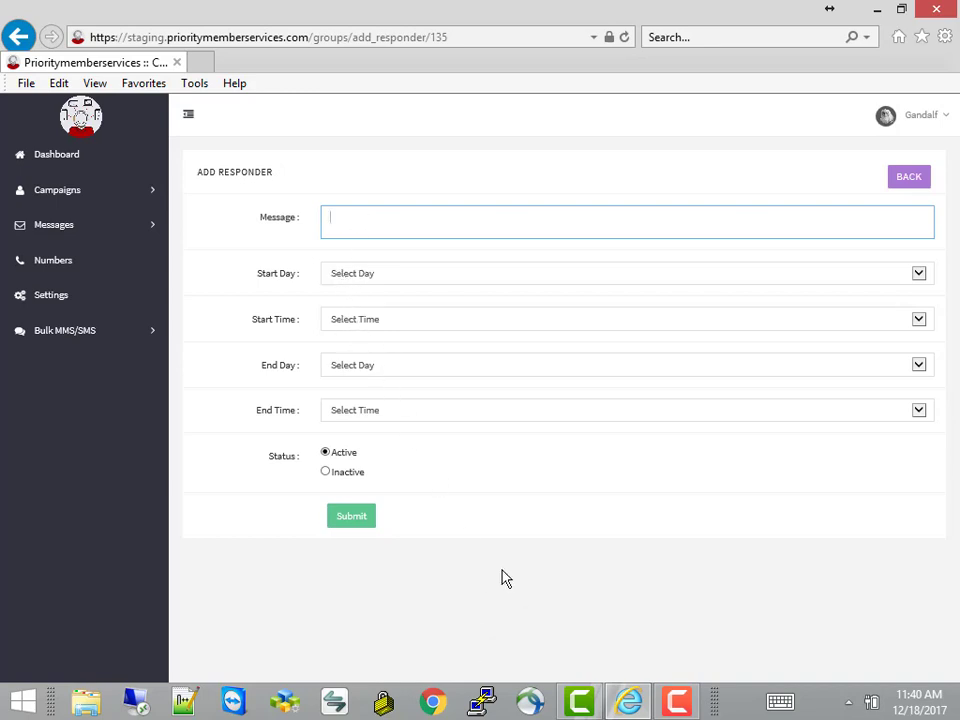
left_click(908, 180)
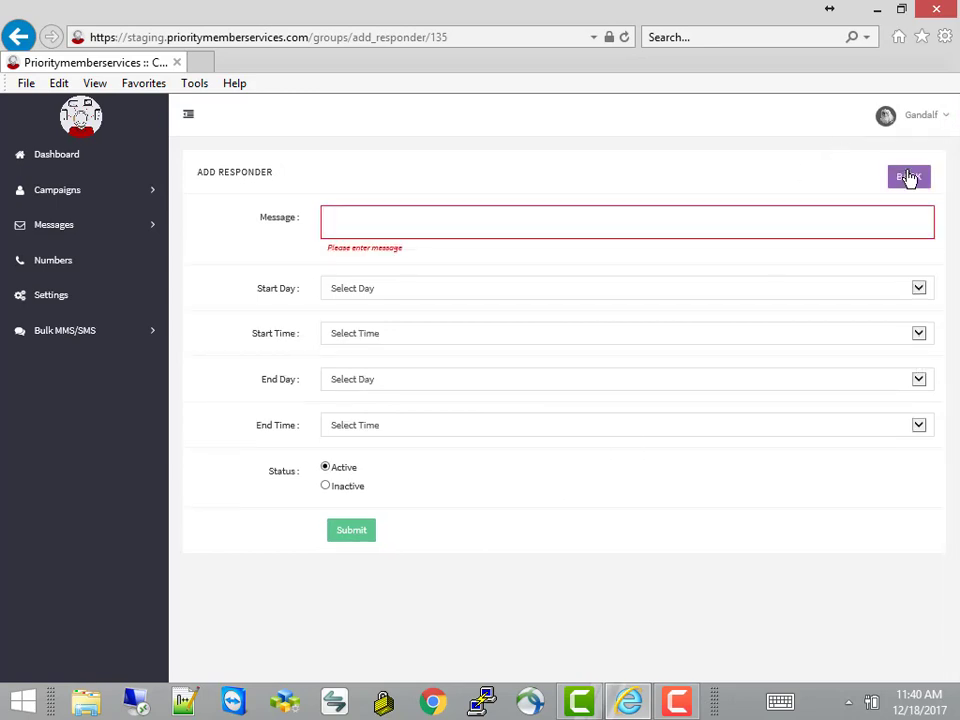
left_click(908, 178)
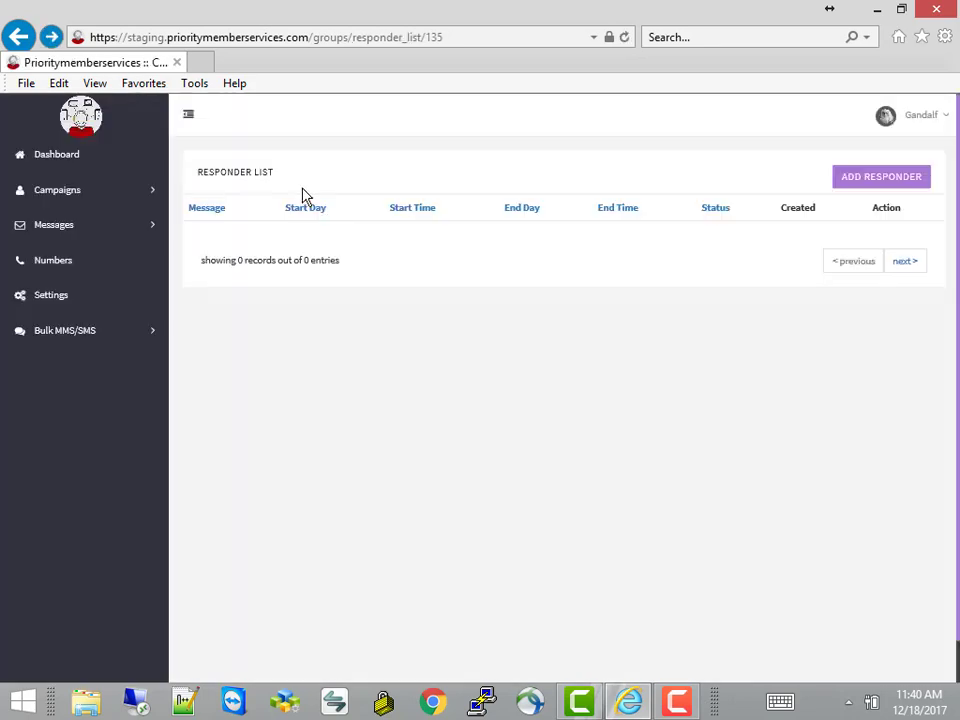
Revisit the Campaign List, then expand the Campaigns menu again from the dashboard
left_click(78, 195)
left_click(81, 224)
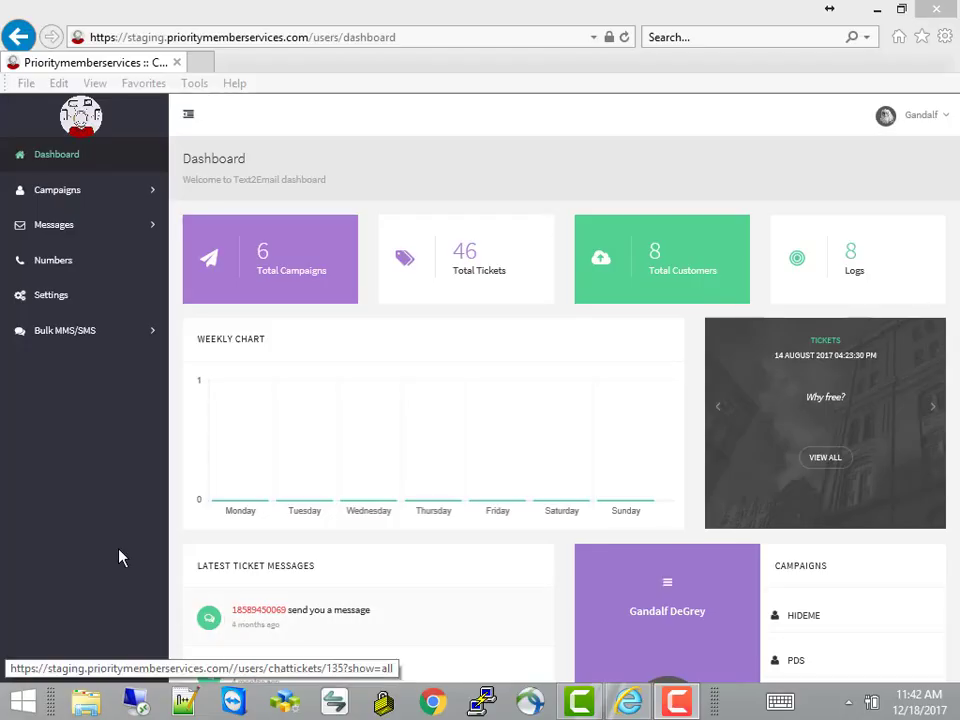
left_click(57, 203)
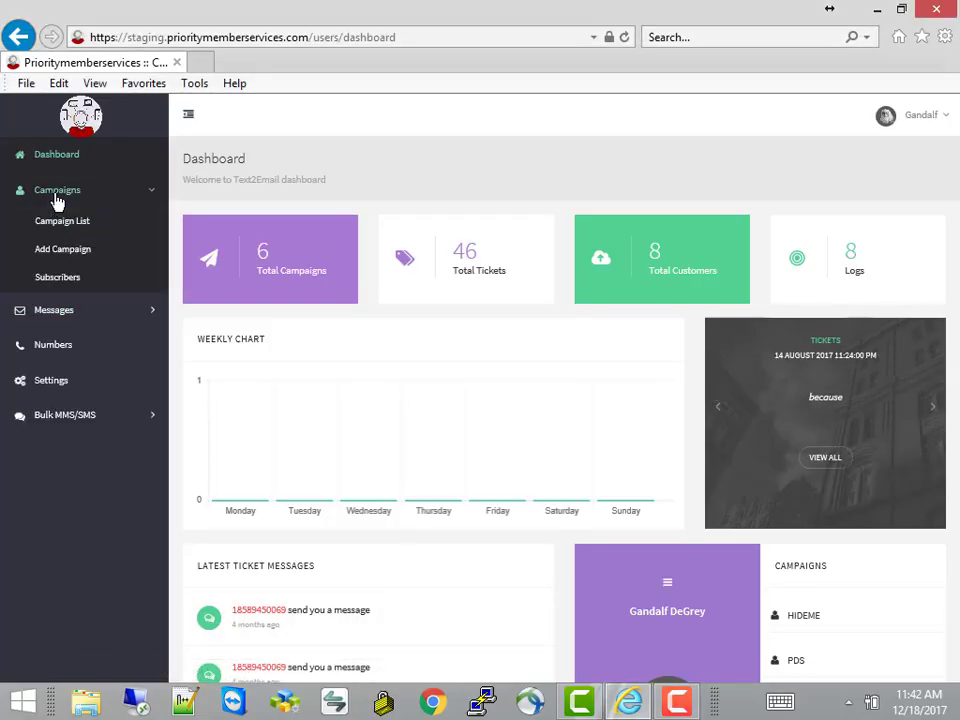
Start a new campaign named SupportRequest with keyword HELP and a support e-mail address
left_click(77, 255)
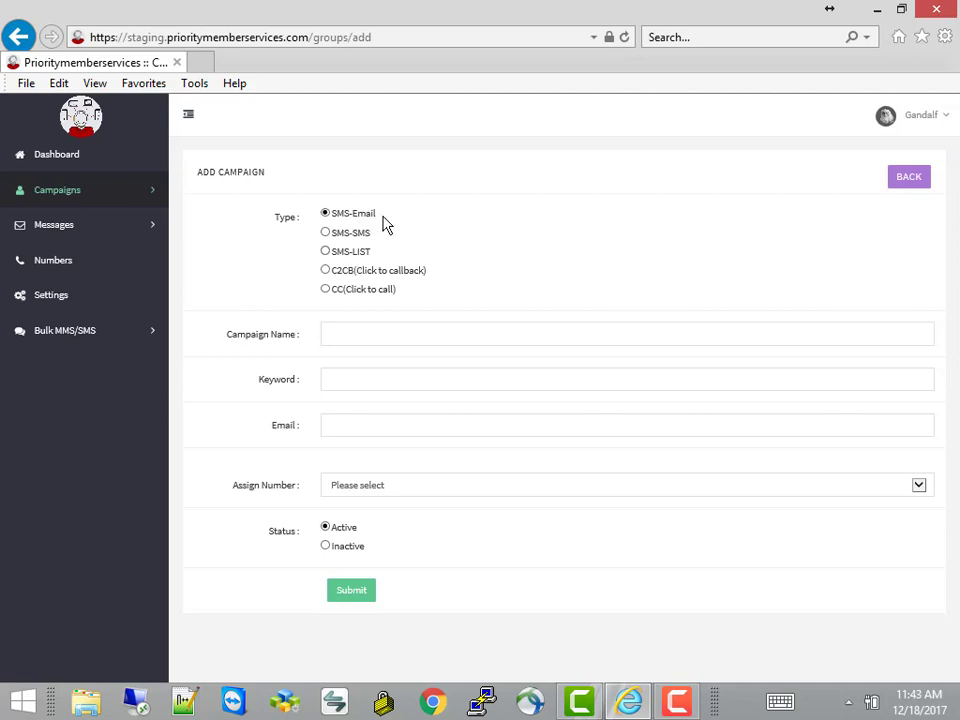
left_click(336, 337)
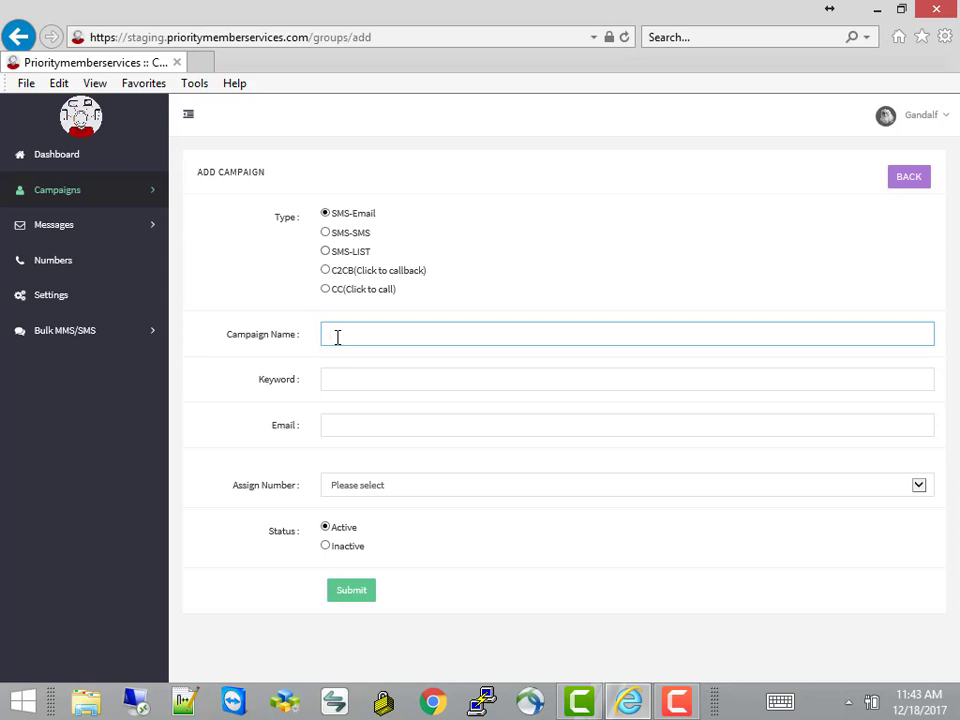
type("SupportRequest")
left_click(336, 377)
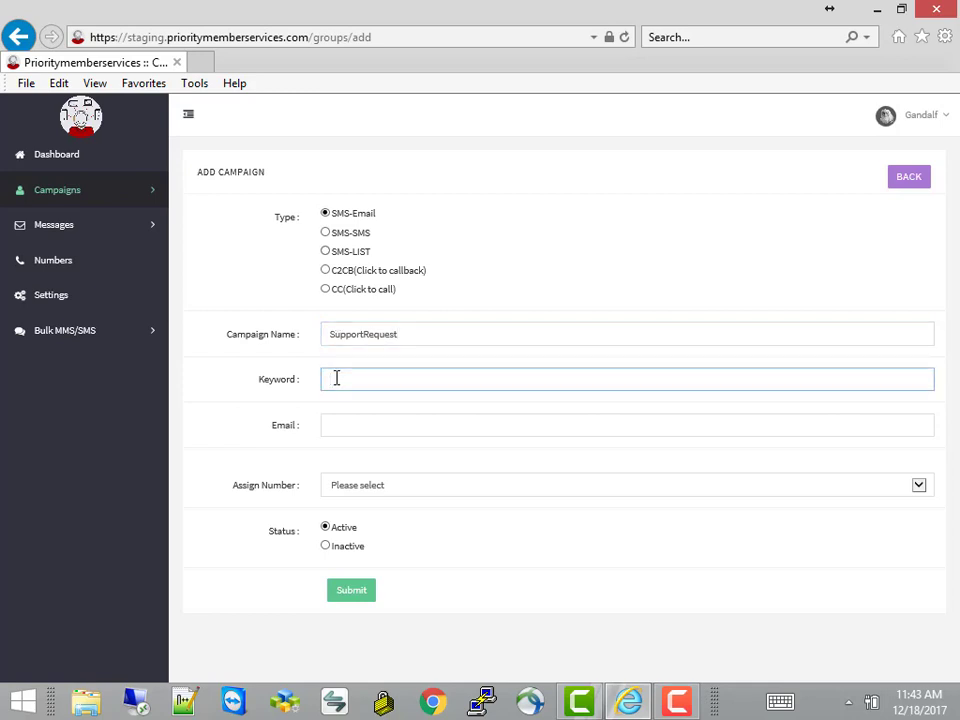
type("HELP")
left_click(345, 425)
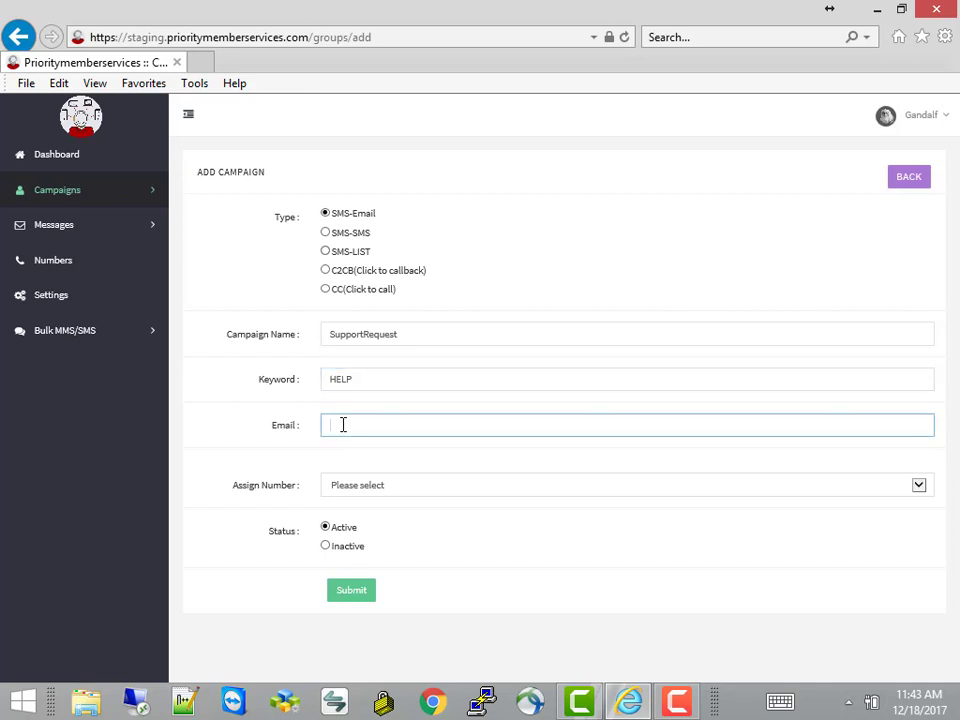
Assign the second available number to the campaign and recheck the keyword and e-mail fields
left_click(364, 490)
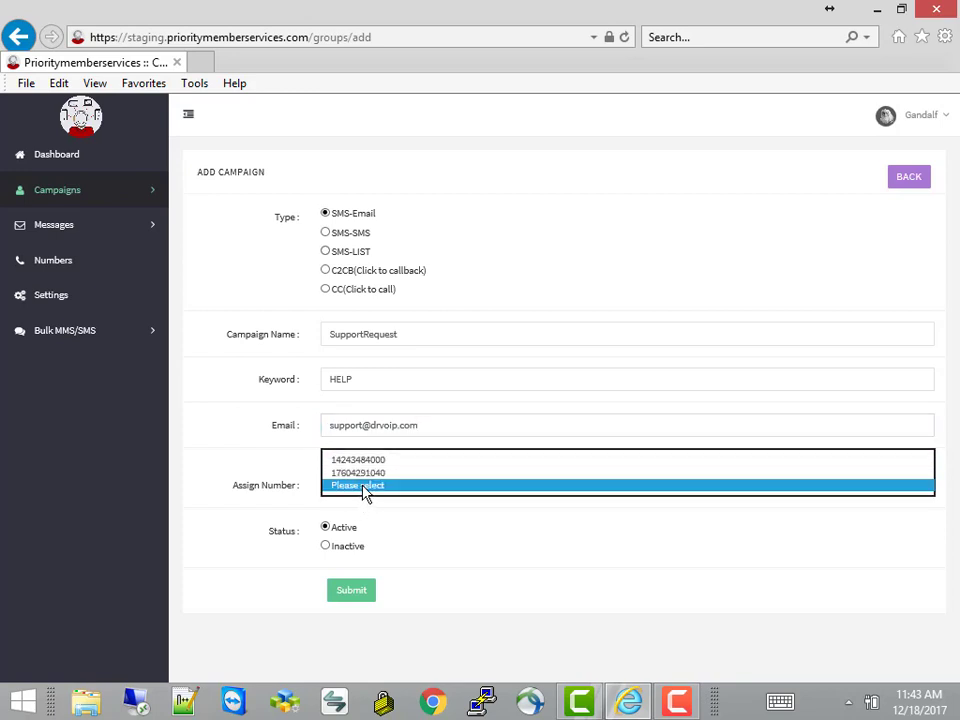
left_click(364, 489)
left_click(364, 489)
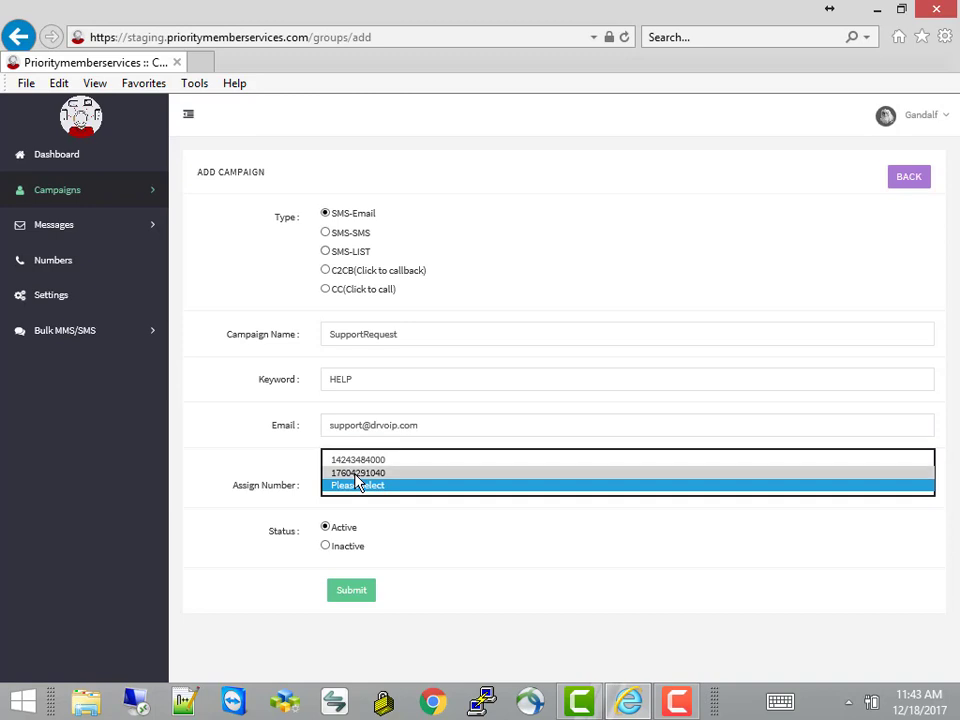
left_click(357, 473)
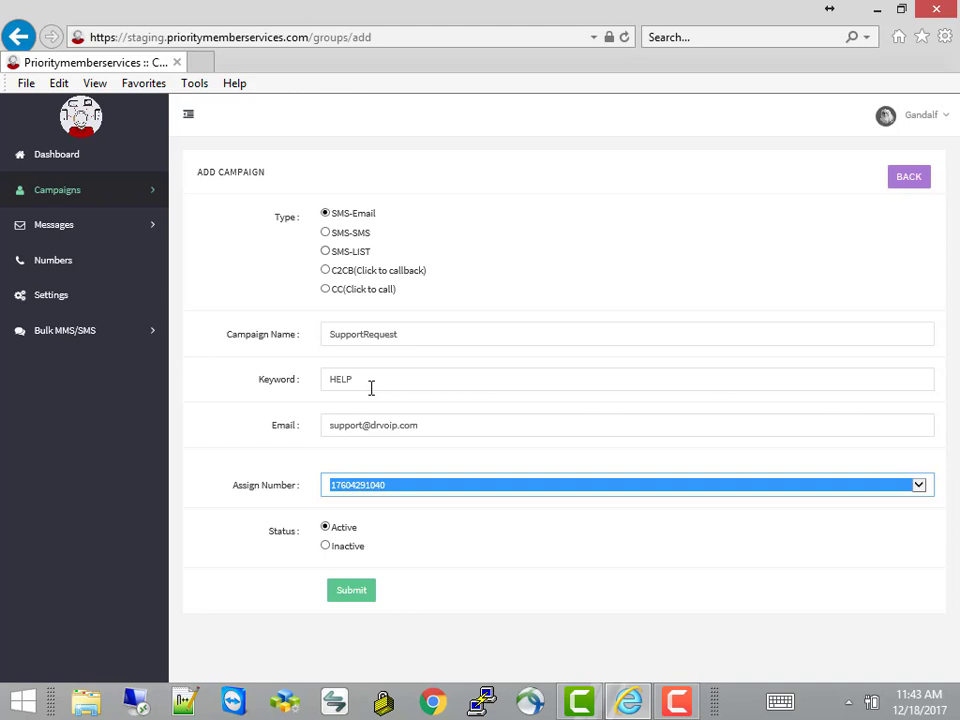
left_click(447, 427)
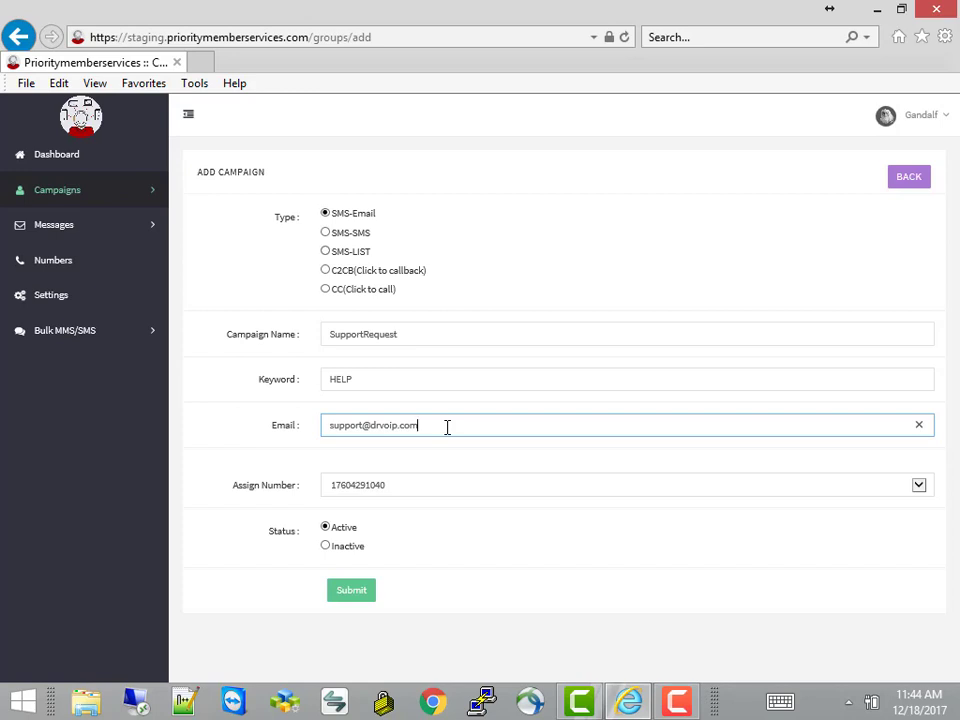
left_click(415, 380)
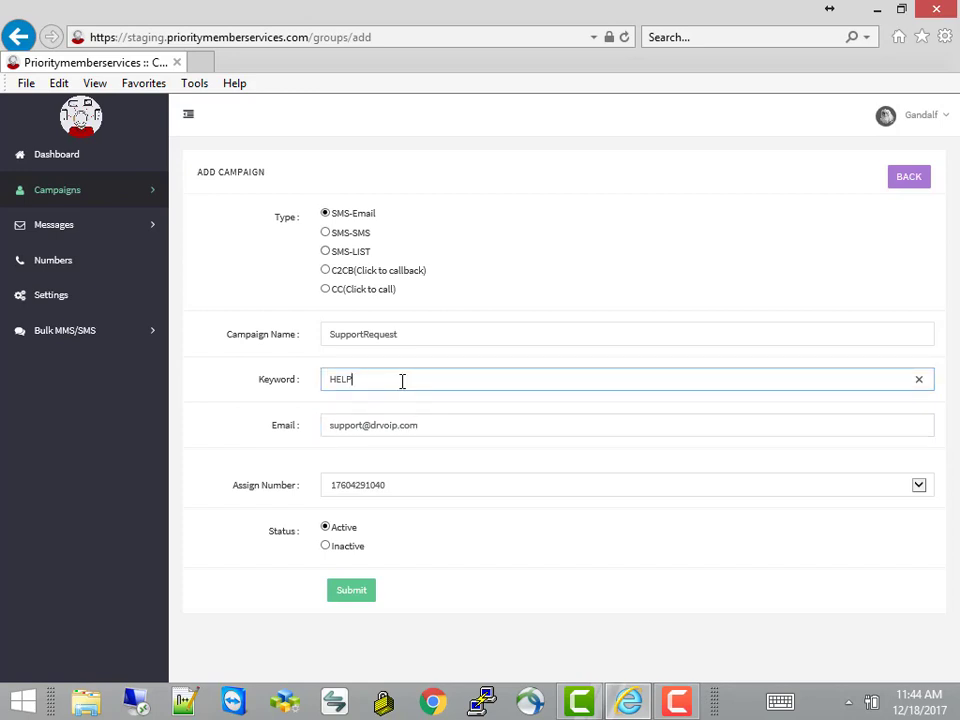
left_click(404, 490)
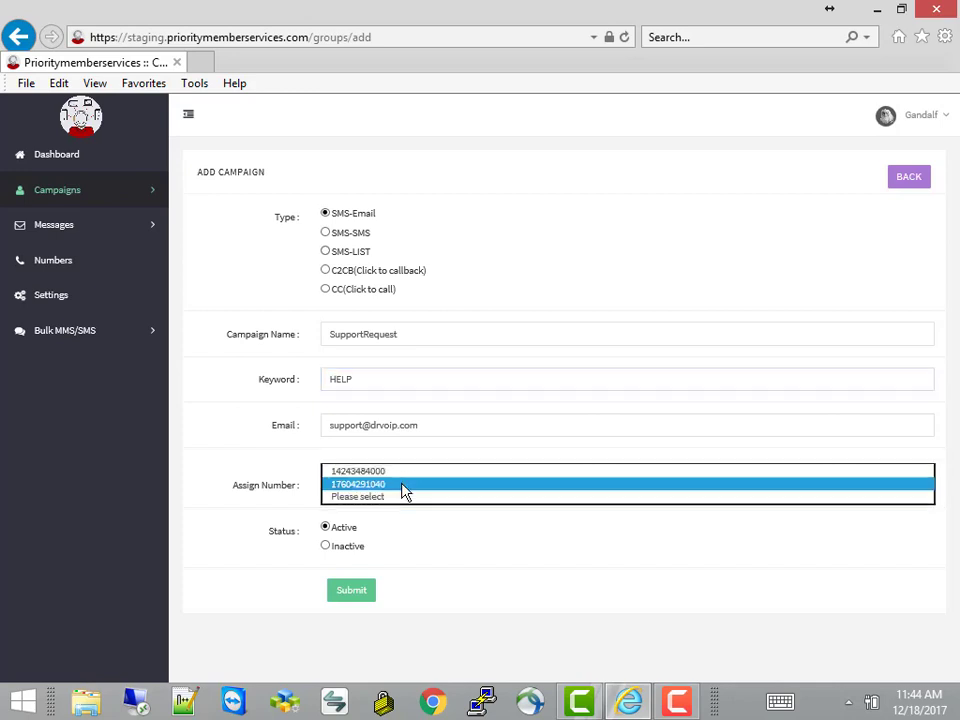
left_click(404, 490)
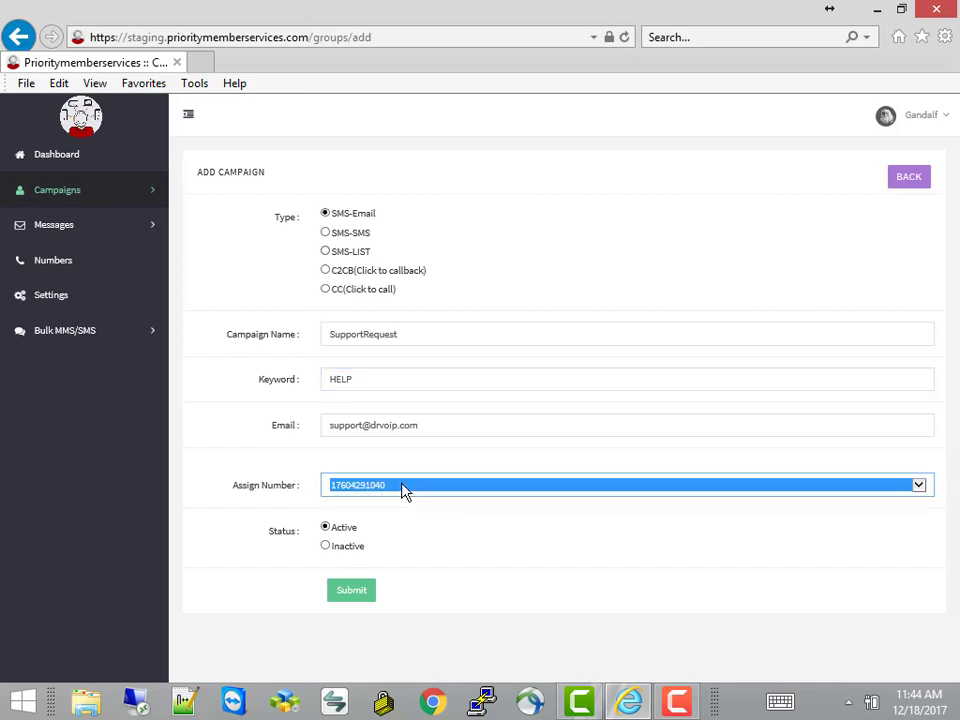
left_click(368, 384)
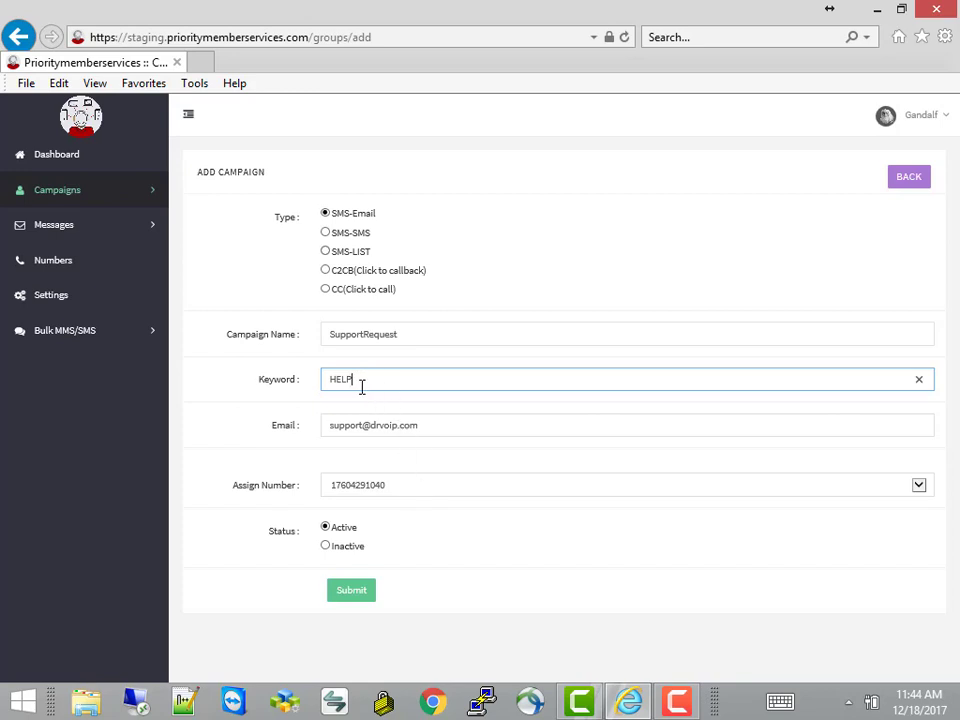
left_click(434, 425)
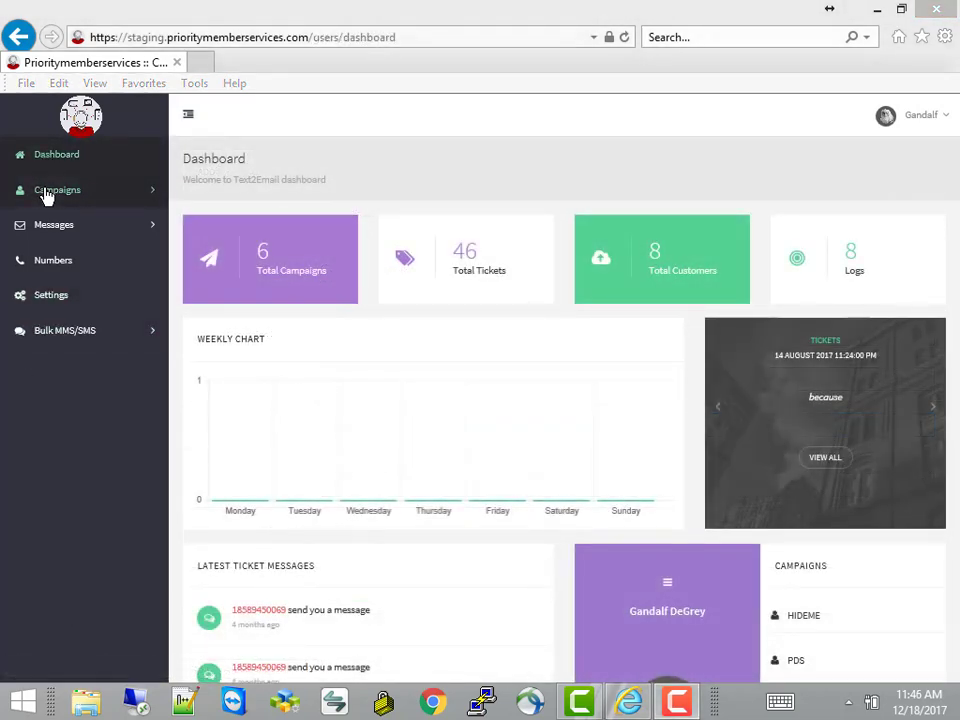
Open a fresh Add Campaign form and set its type to SMS-SMS
left_click(45, 191)
left_click(70, 228)
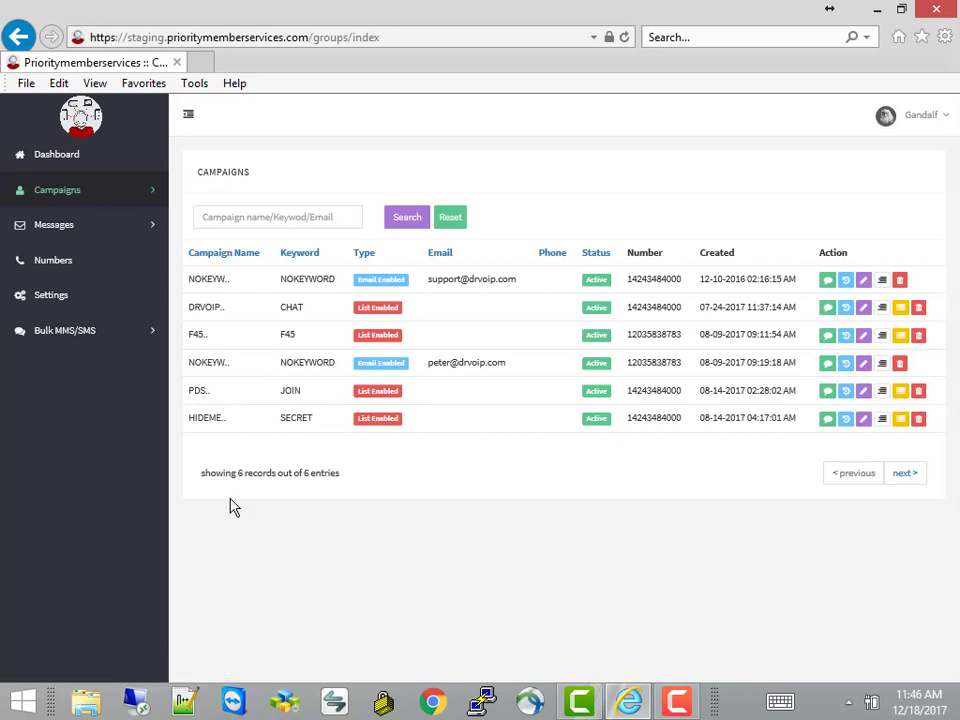
left_click(50, 199)
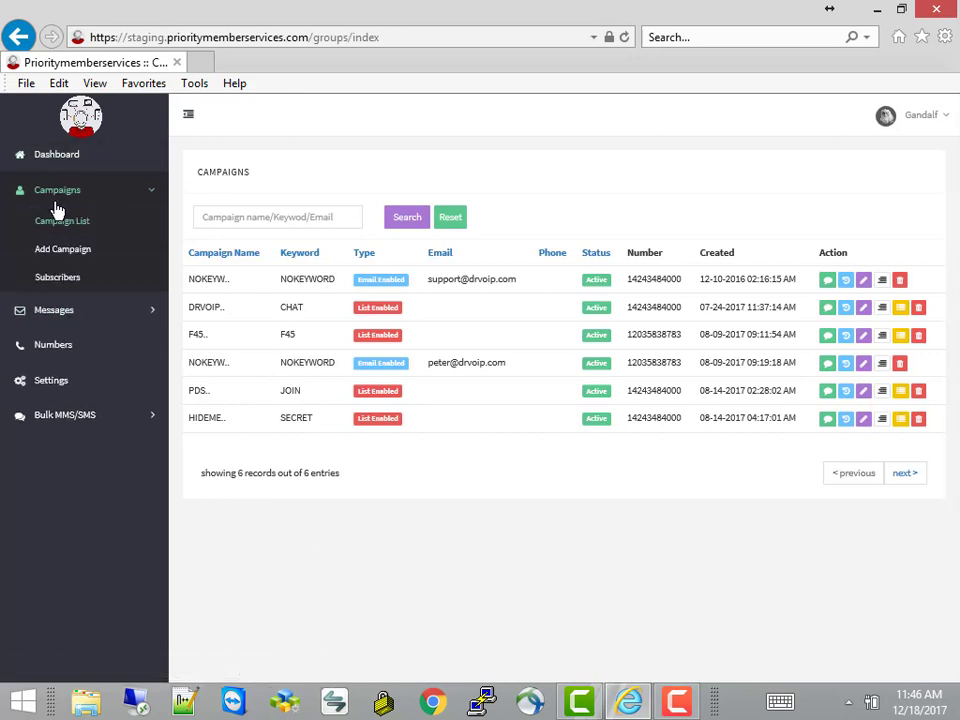
left_click(66, 249)
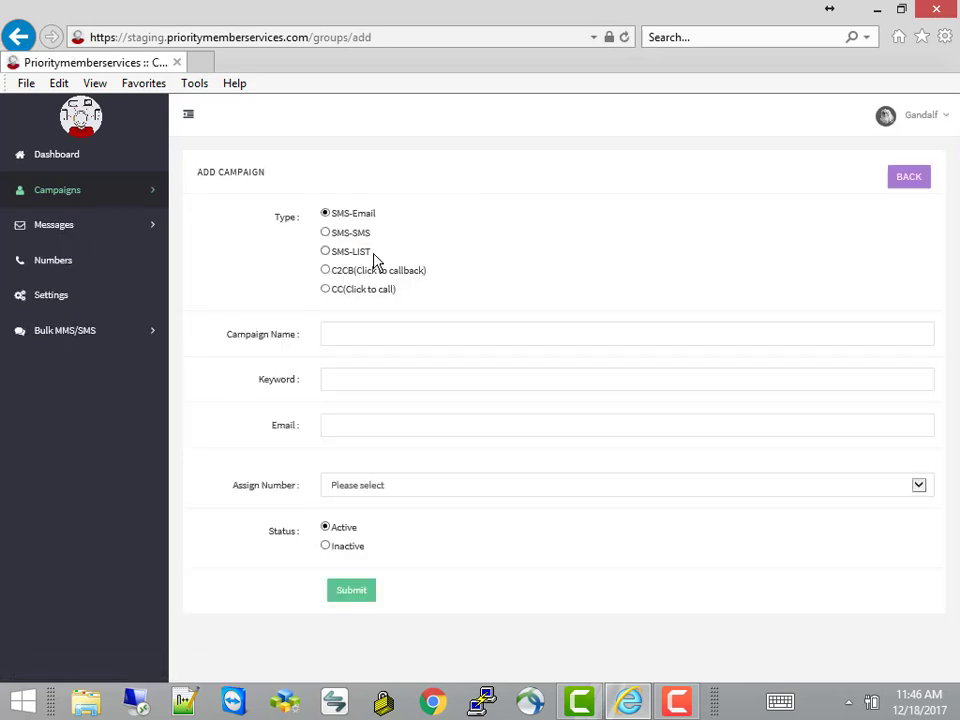
left_click(326, 234)
Enter campaign name OncallTech, keyword Help, and the on-call forwarding phone number
left_click(348, 331)
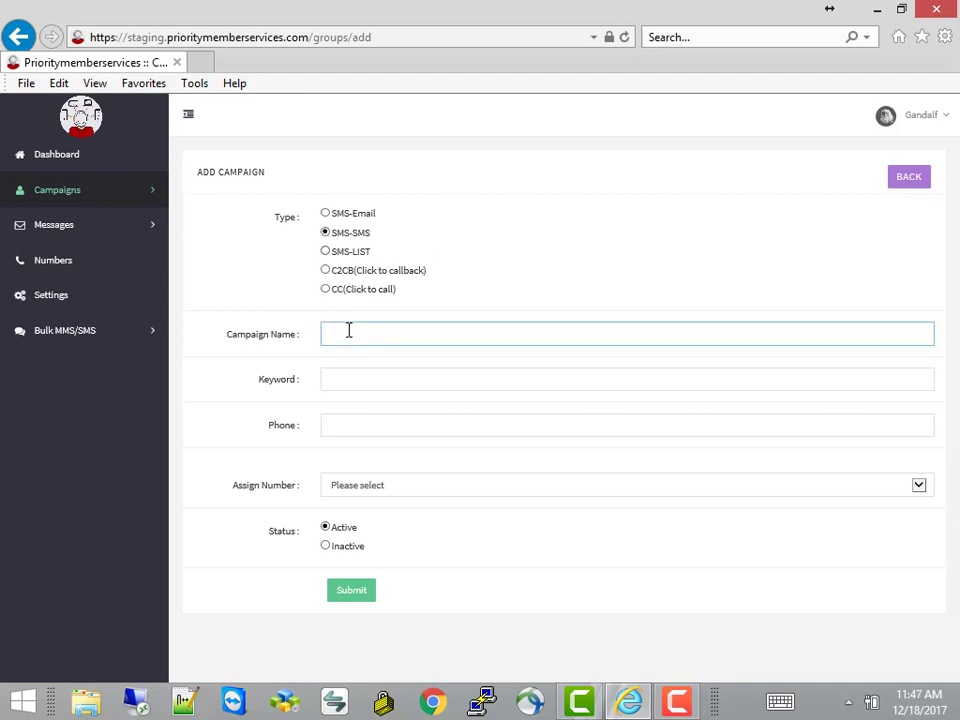
type("OncallTech")
left_click(346, 379)
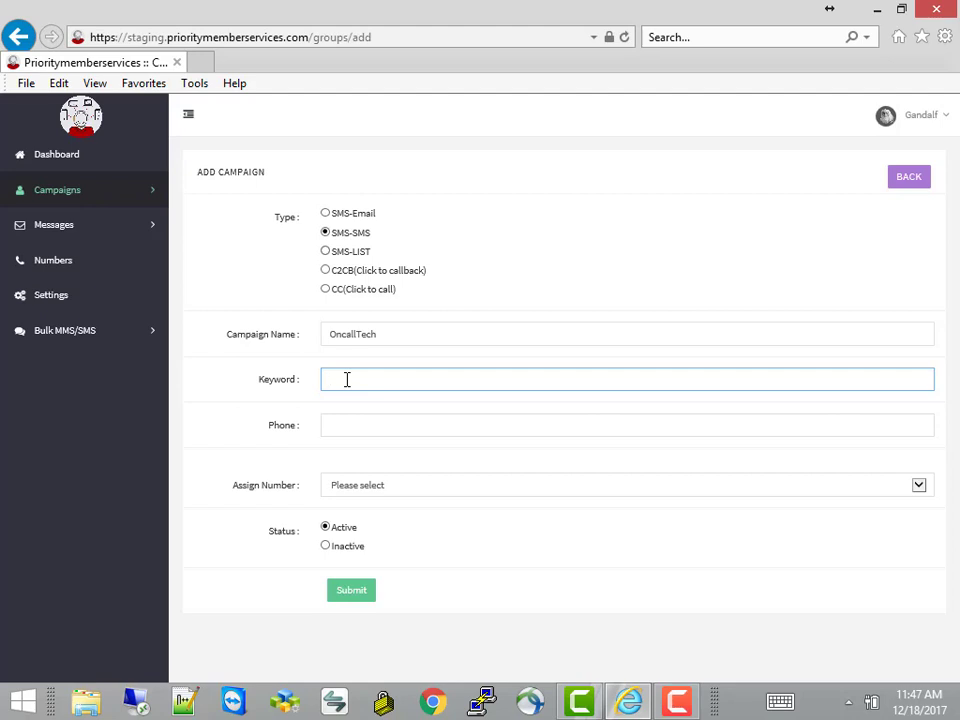
type("Help")
left_click(339, 425)
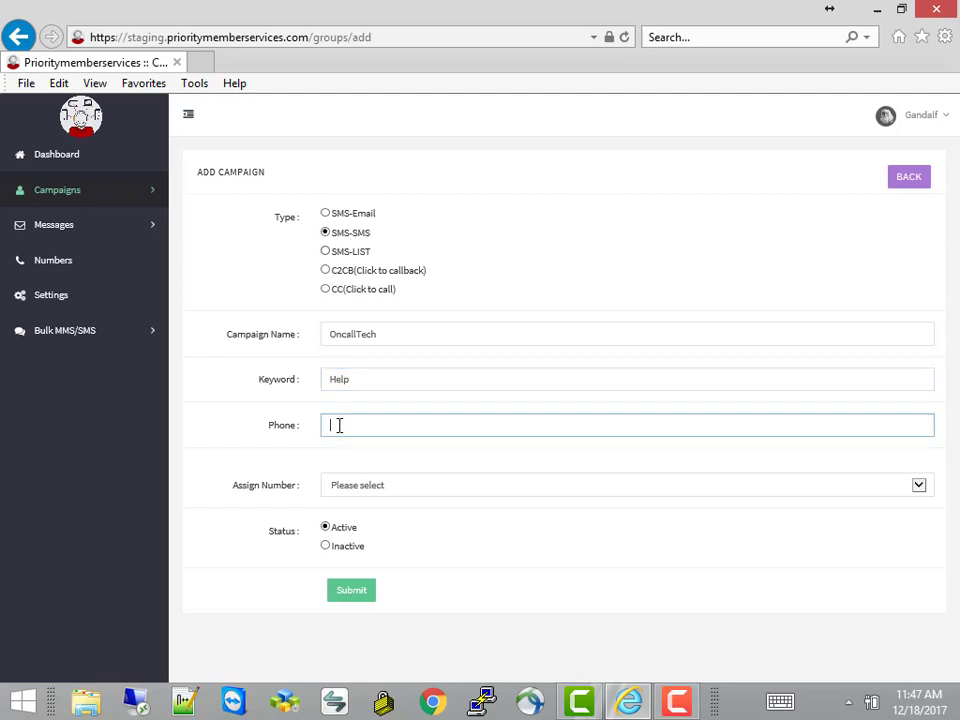
Assign the first number in the list to OncallTech, rechecking the Phone field between selections
left_click(394, 493)
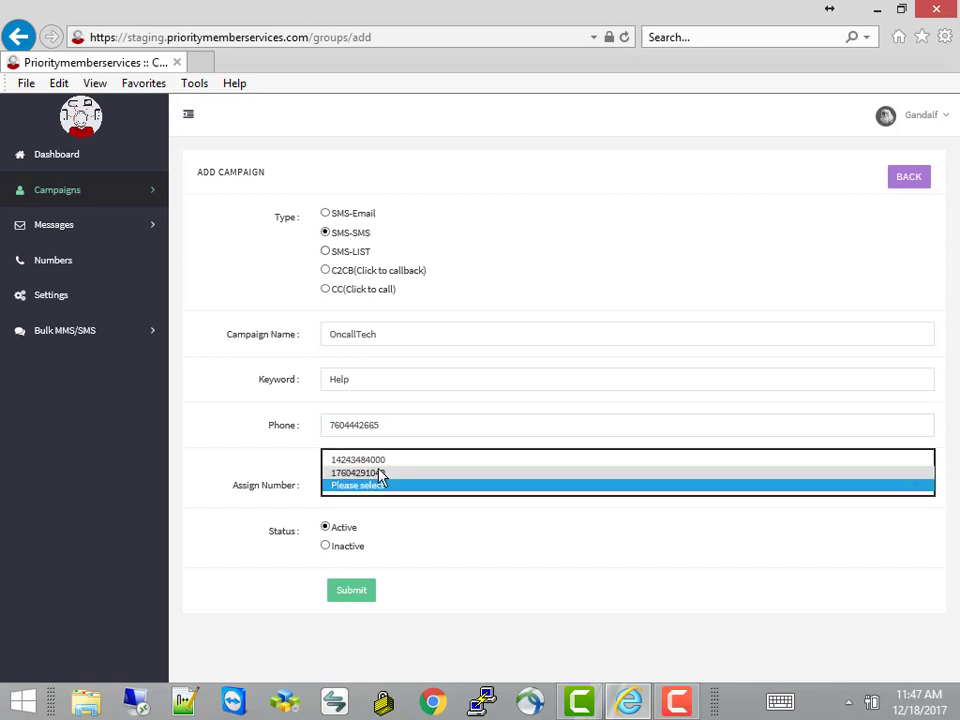
left_click(376, 463)
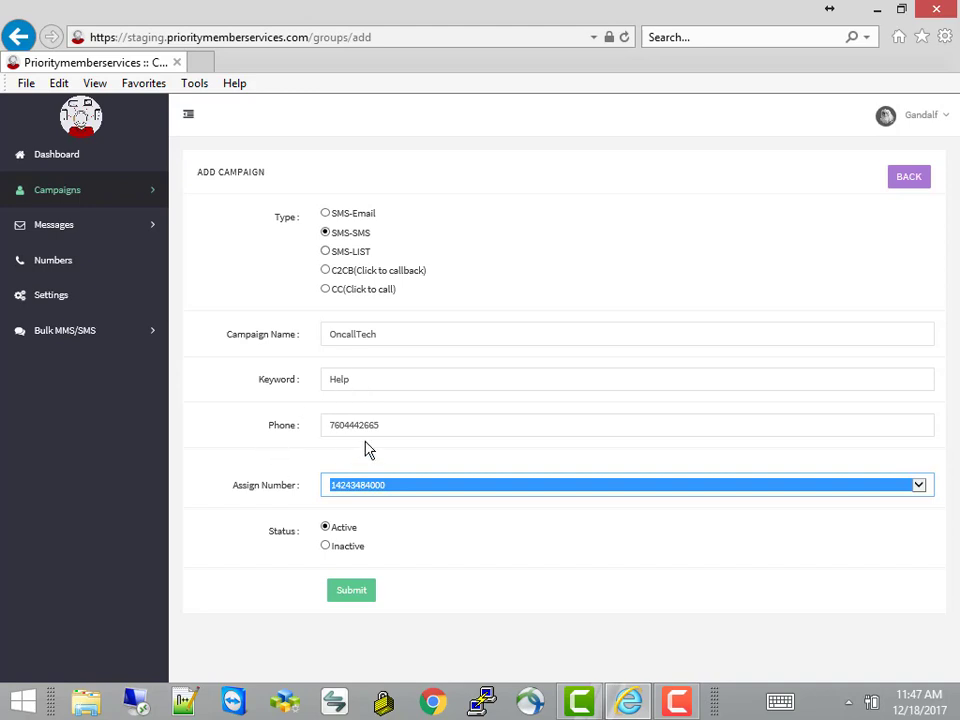
left_click(424, 427)
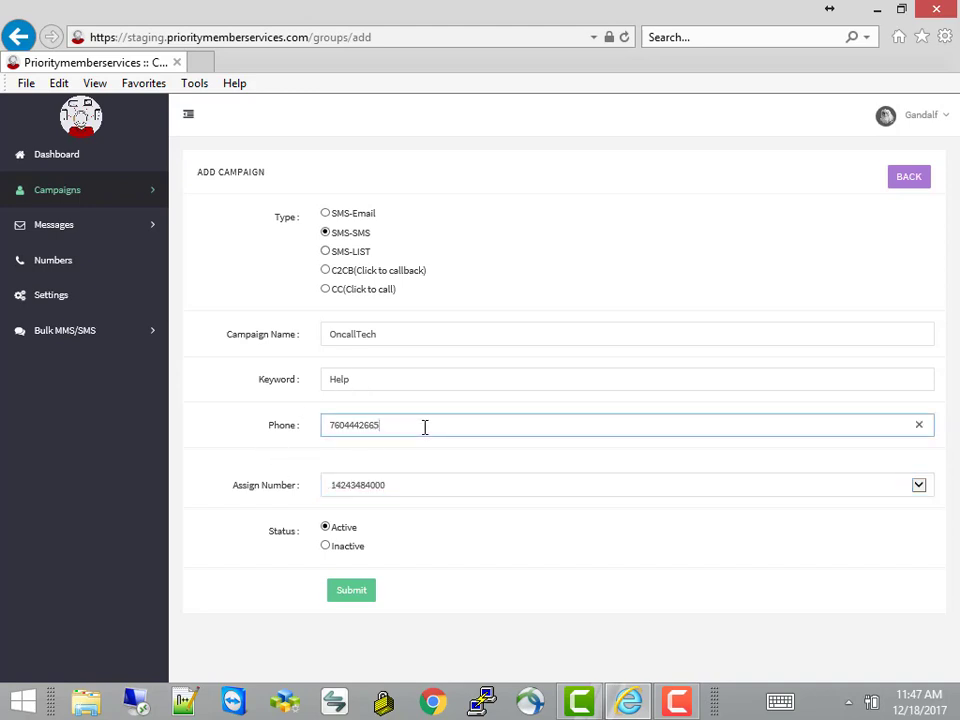
left_click(396, 496)
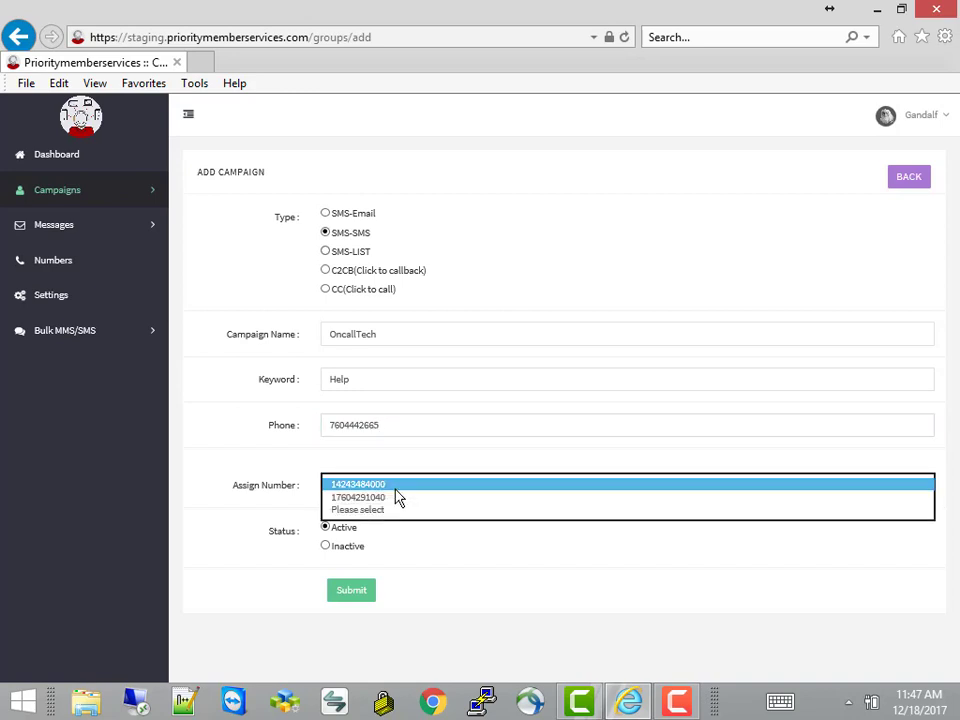
left_click(398, 495)
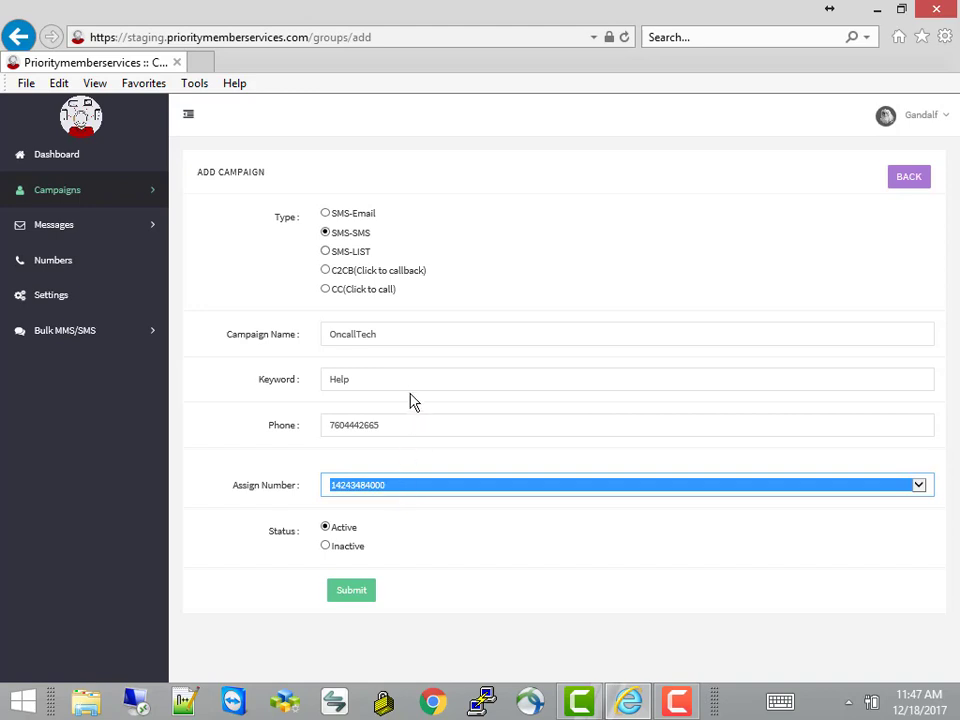
left_click(396, 428)
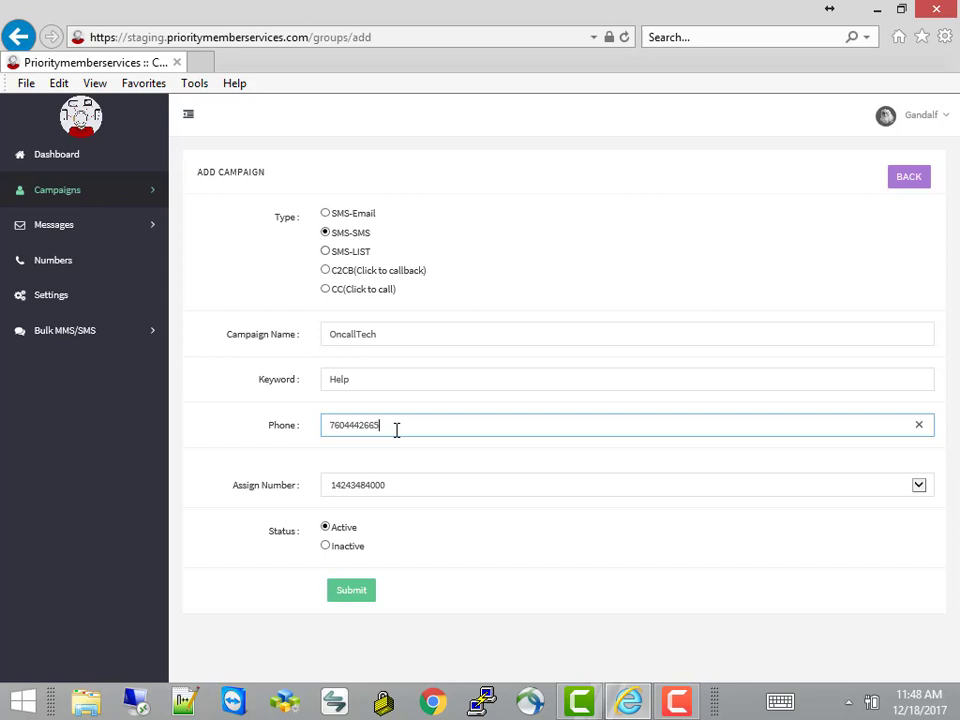
left_click_drag(381, 425, 319, 439)
left_click(415, 492)
left_click(412, 486)
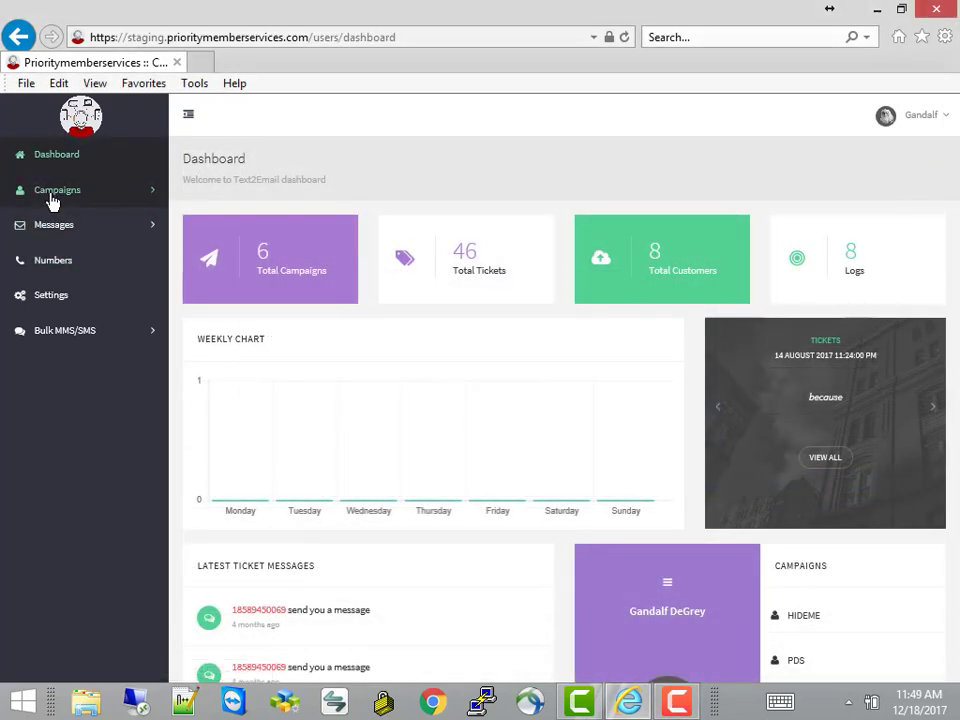
Start a new campaign and set its type to SMS-LIST
left_click(52, 200)
left_click(66, 252)
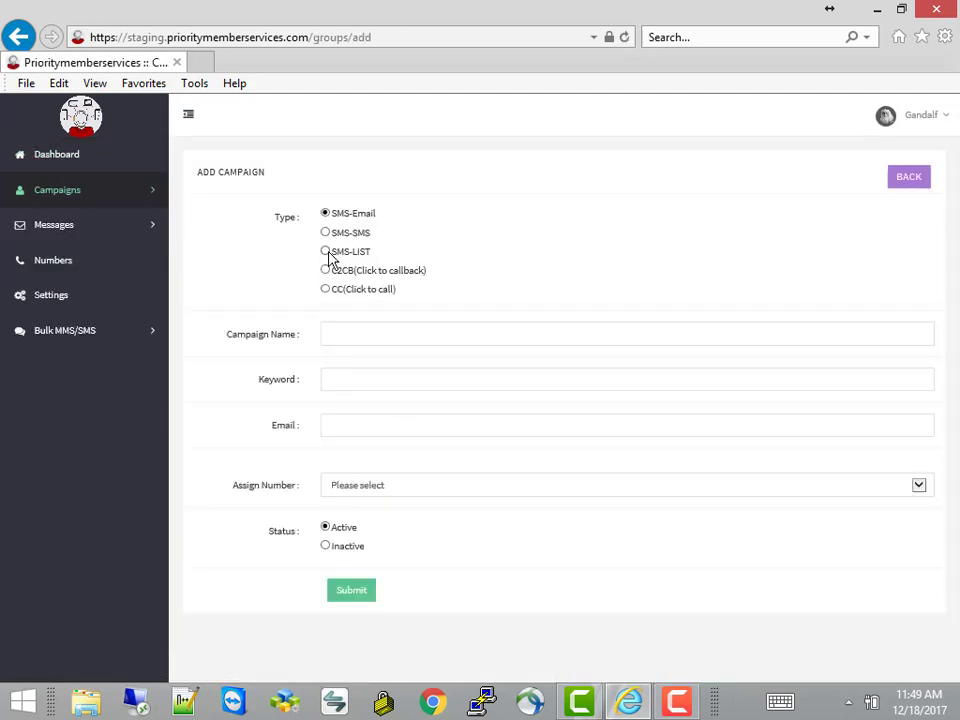
left_click(325, 252)
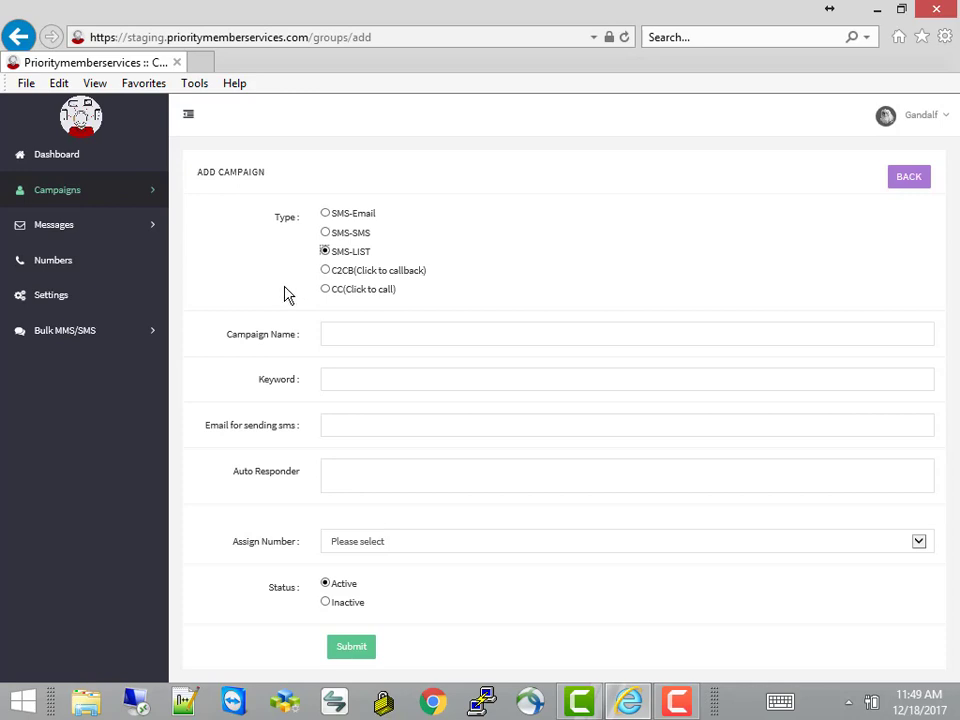
Enter campaign name Coupon, keyword SALE and the sending e-mail address
left_click(341, 336)
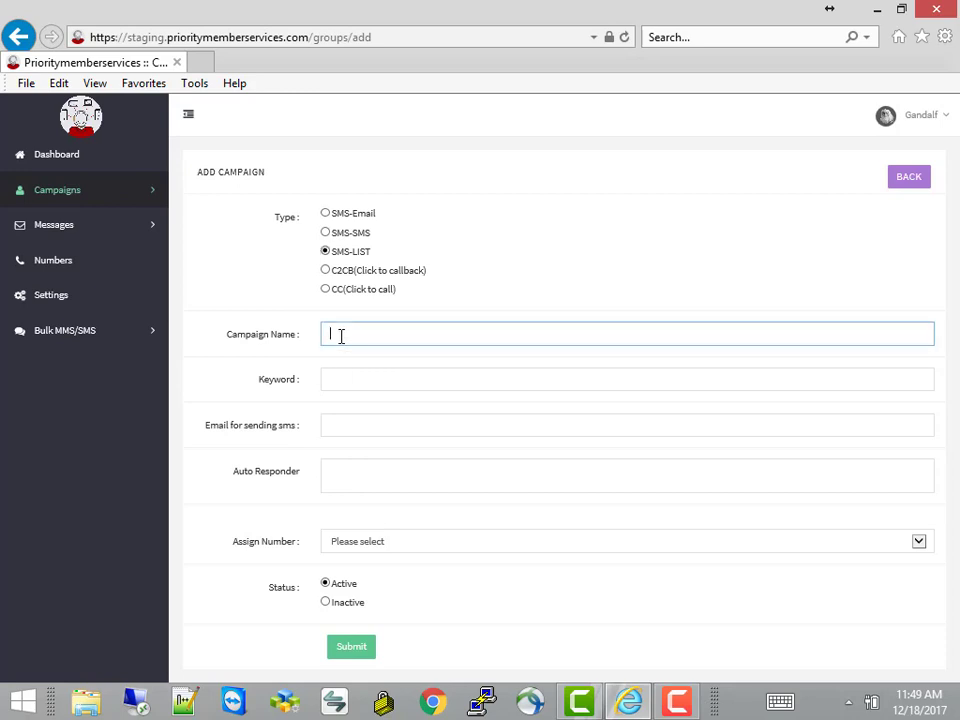
type("Coupon")
left_click(339, 377)
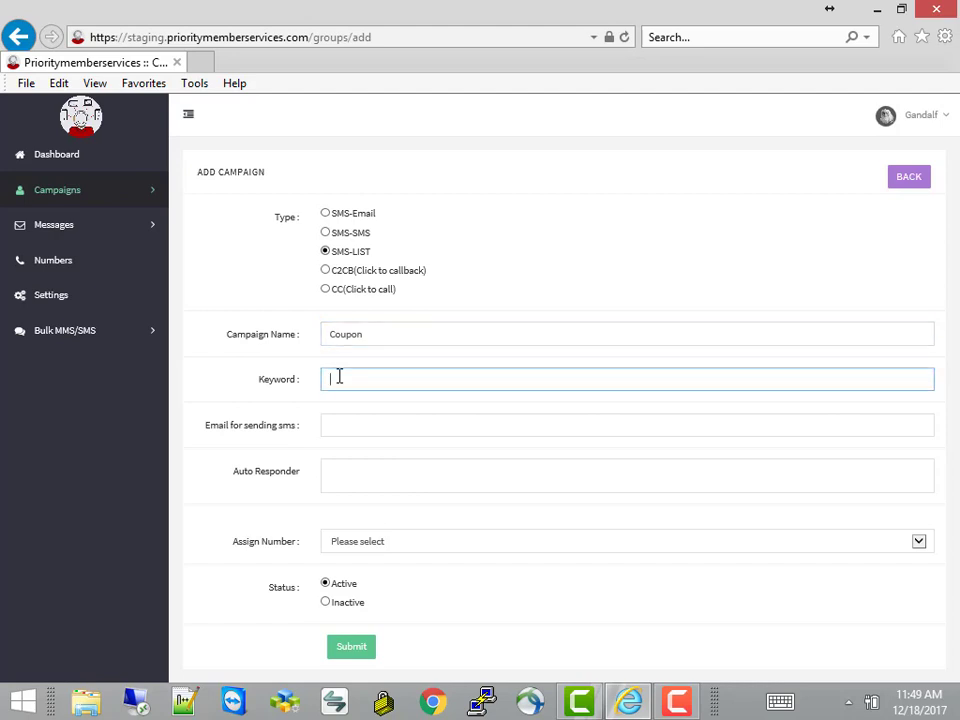
type("SALE")
left_click(338, 425)
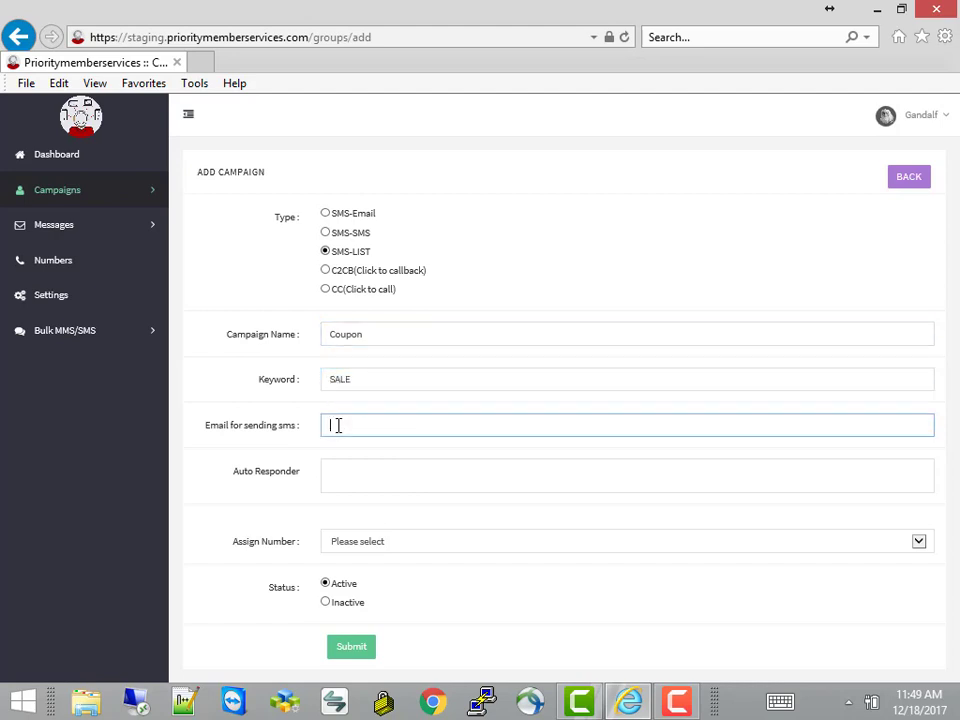
Write the auto-responder message "Thanks for Joining our Sales Specials!", fixing typos along the way
left_click(360, 475)
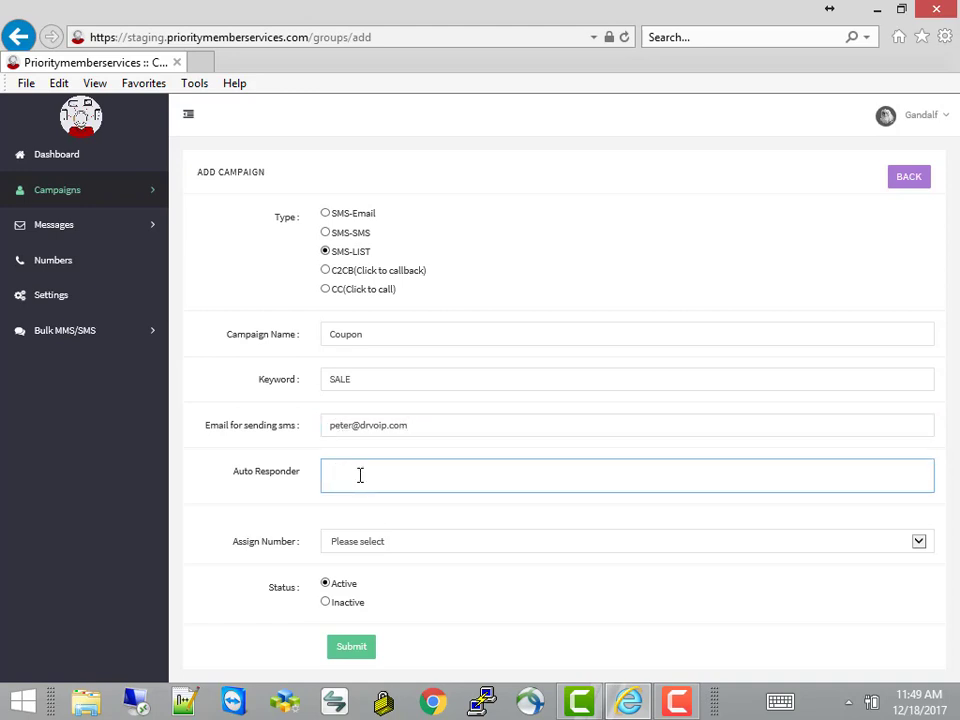
type("Thanks for Joining our Sales Specials!")
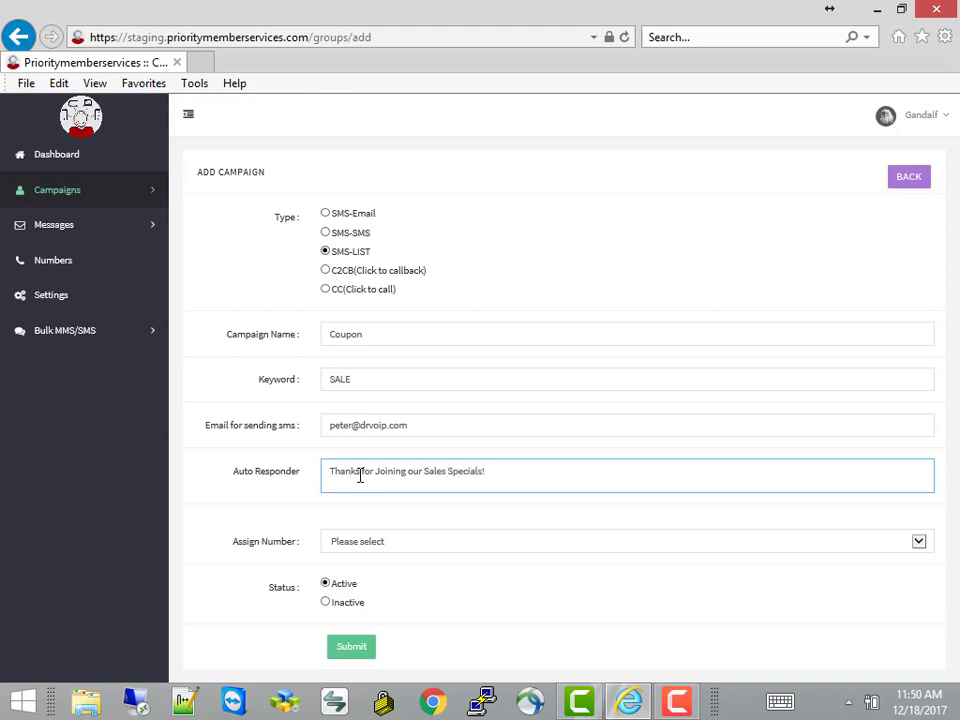
Assign the first available number to the Coupon campaign
left_click(377, 546)
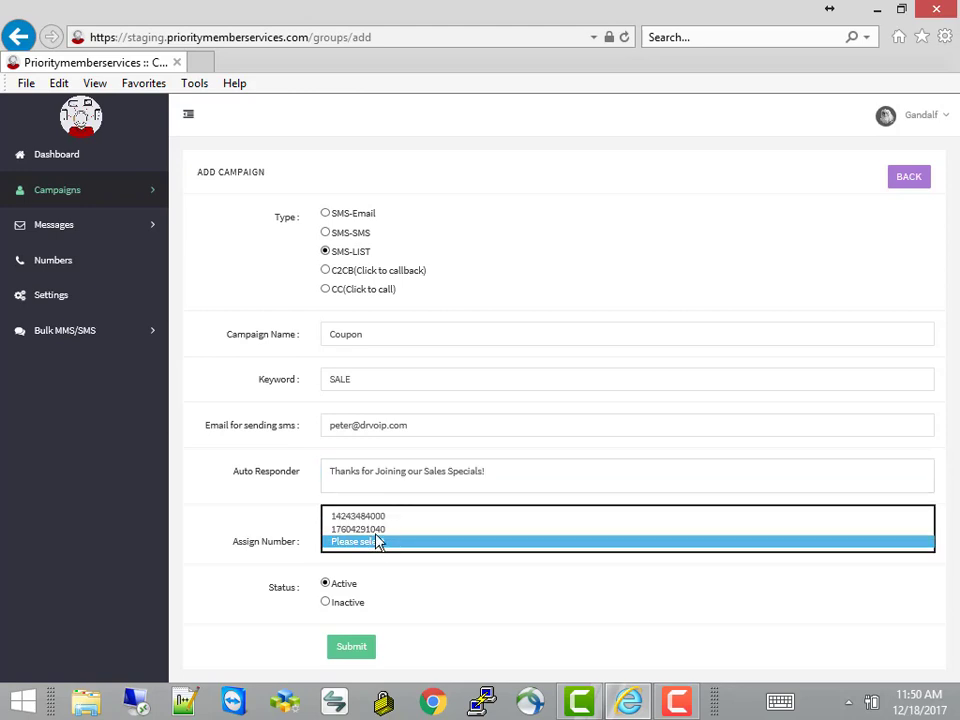
left_click(369, 516)
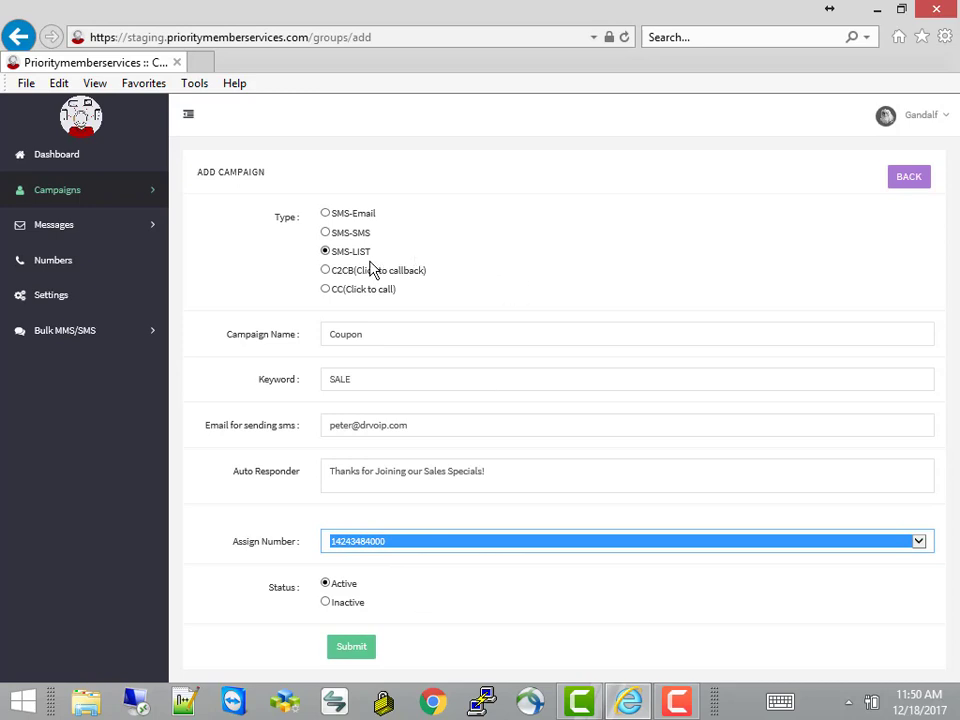
left_click(430, 258)
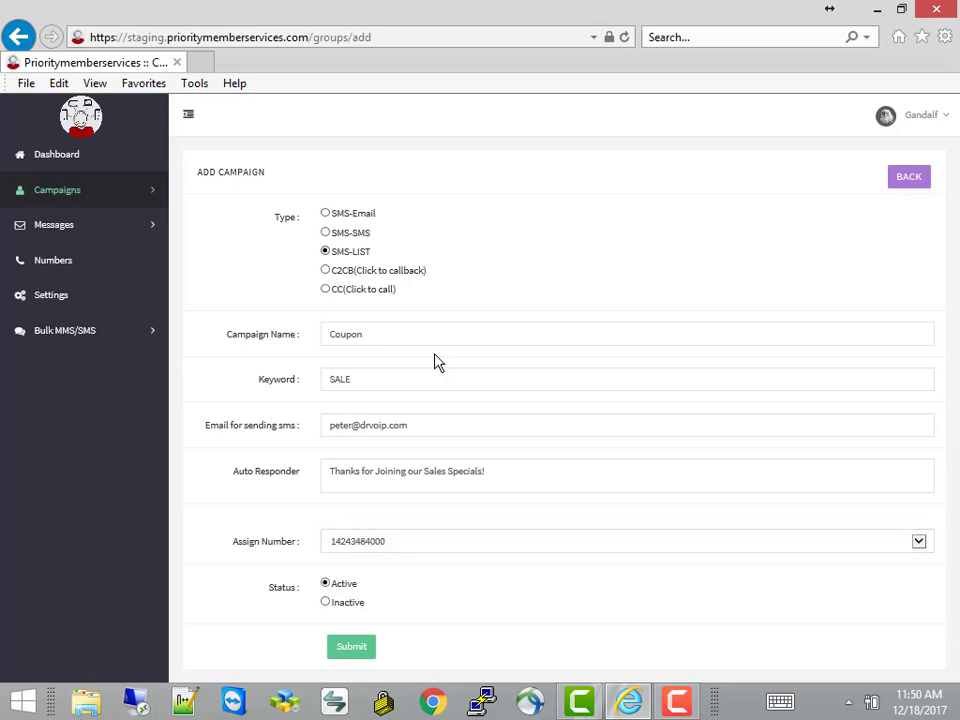
left_click(395, 548)
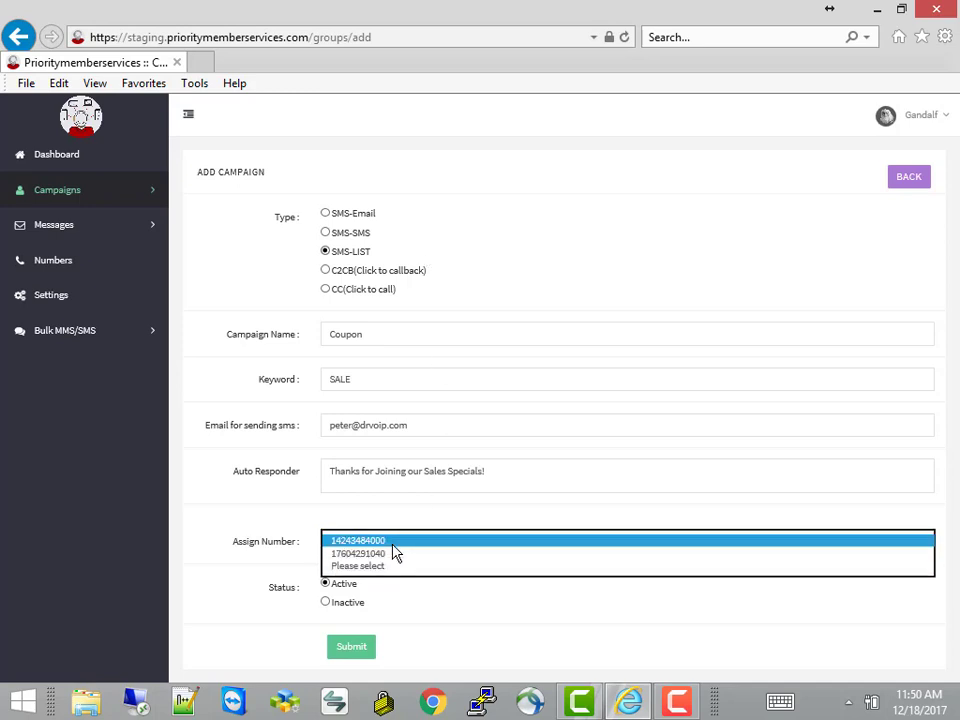
left_click(393, 546)
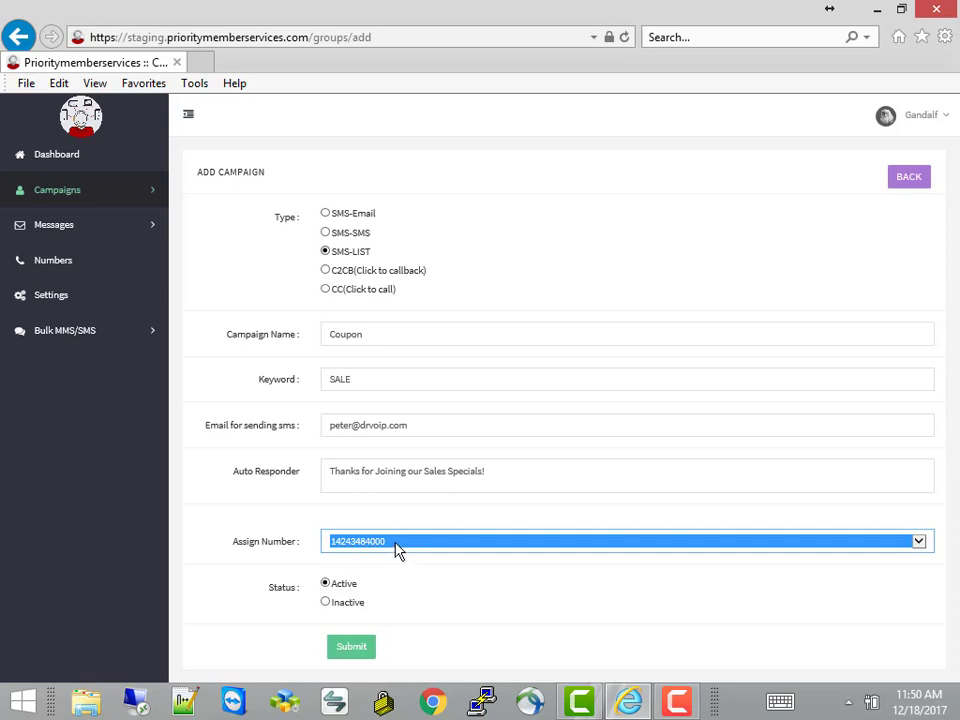
Put the cursor after SALE in the Keyword field, then in the sending e-mail field
left_click(359, 378)
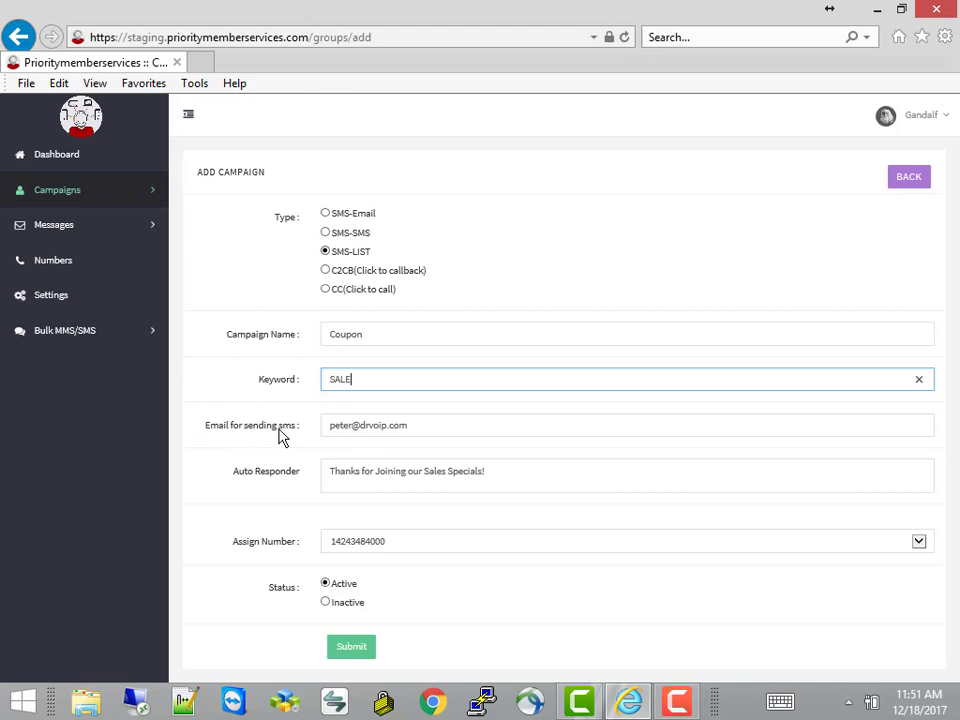
left_click(420, 428)
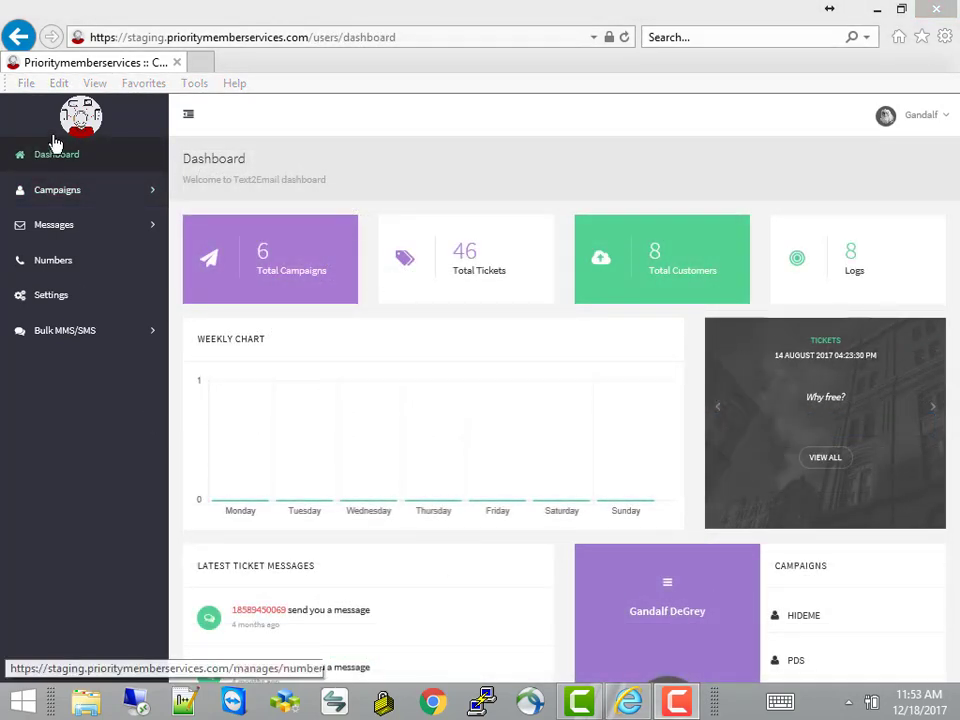
Start a Click 2 Callback campaign named Web2CallCenter and enter its callback phone number
left_click(57, 200)
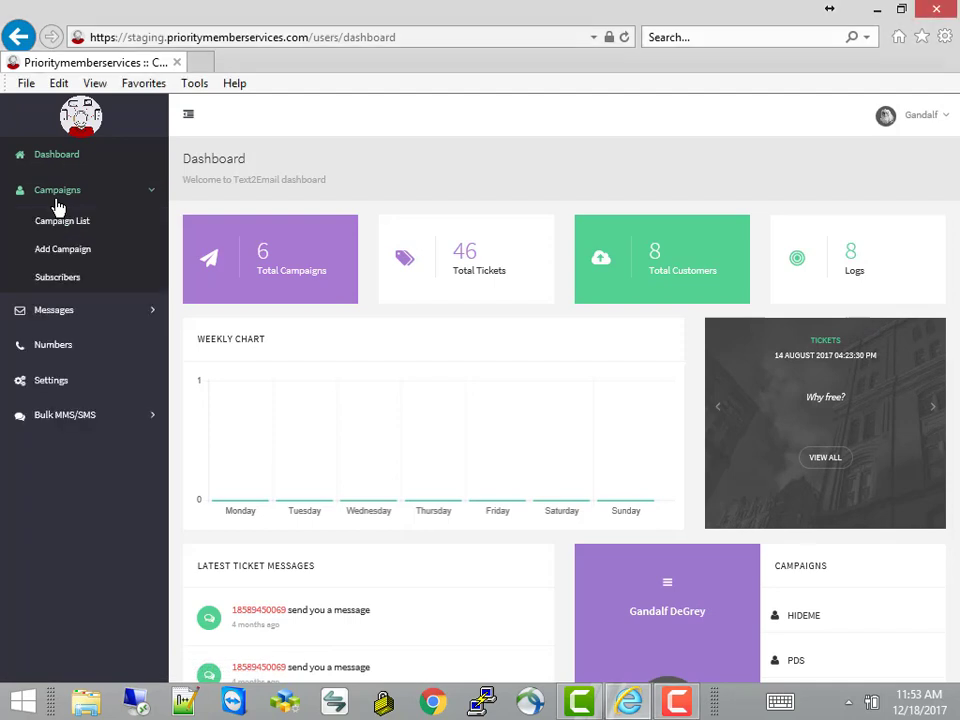
left_click(74, 255)
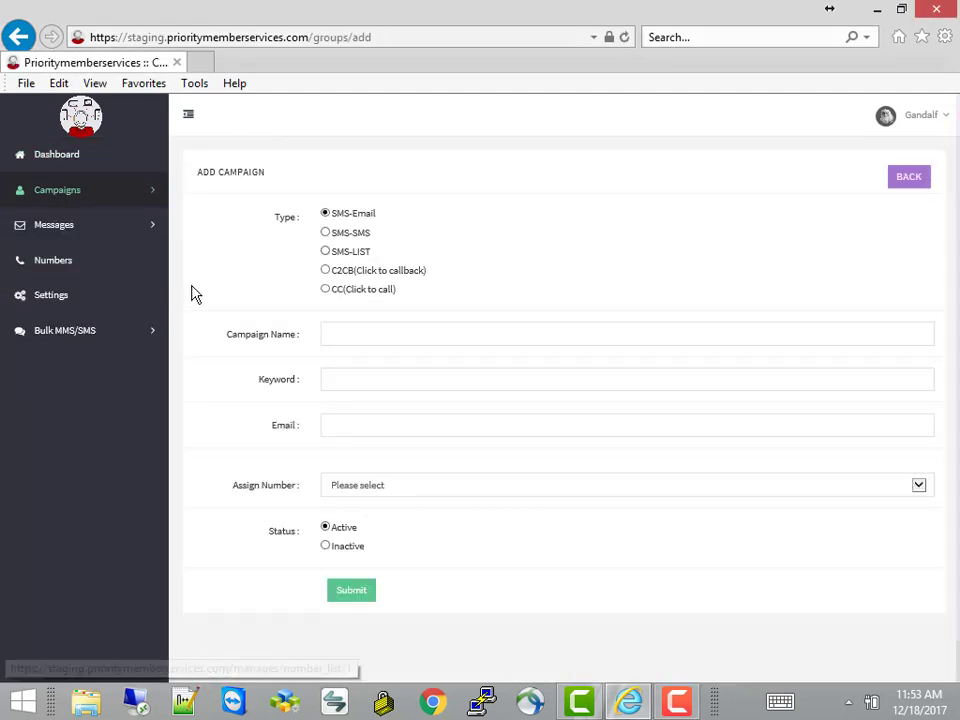
left_click(325, 271)
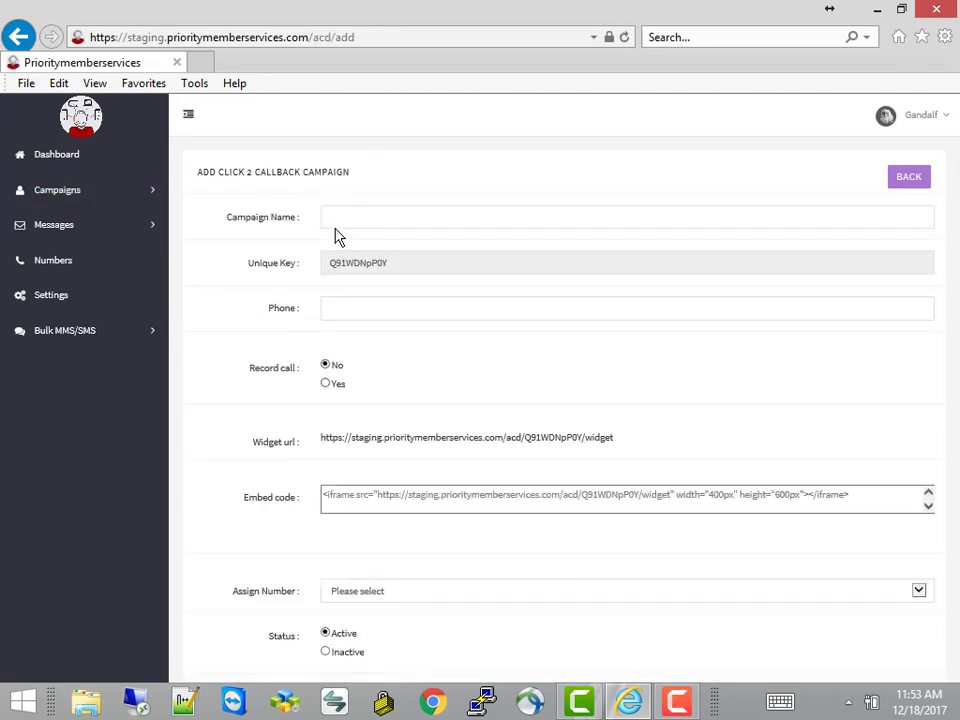
left_click(336, 221)
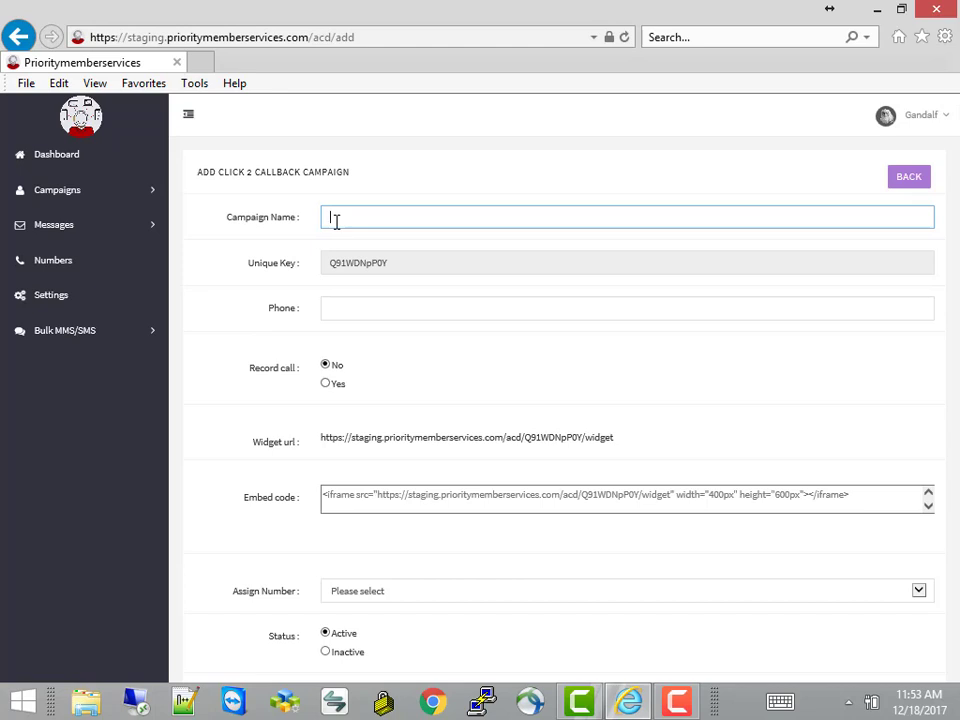
type("Web")
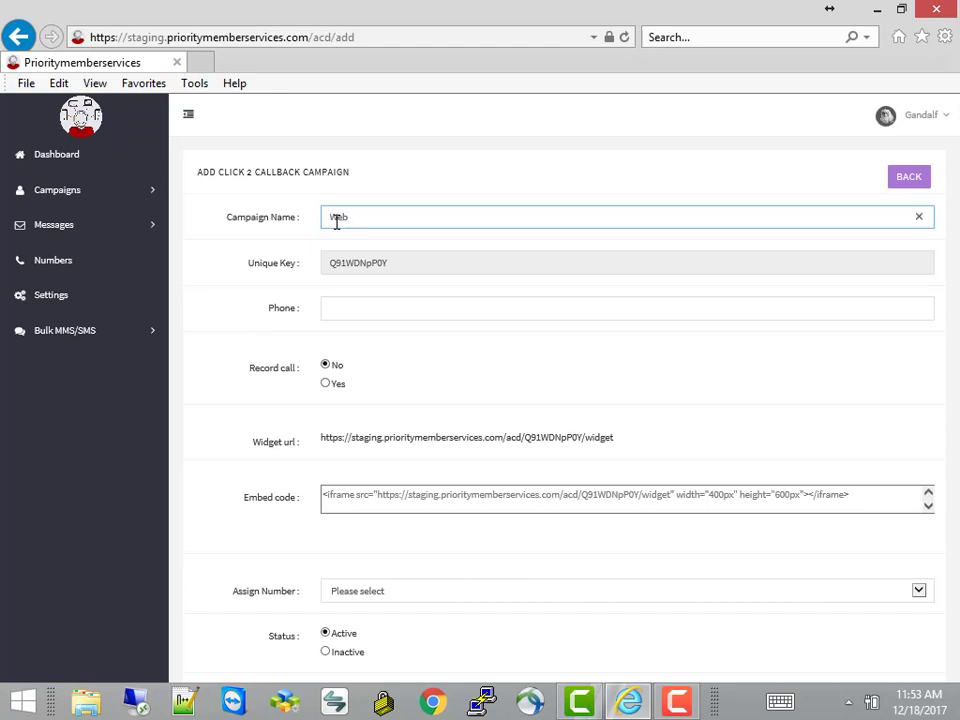
type("2CallCenter")
left_click(344, 310)
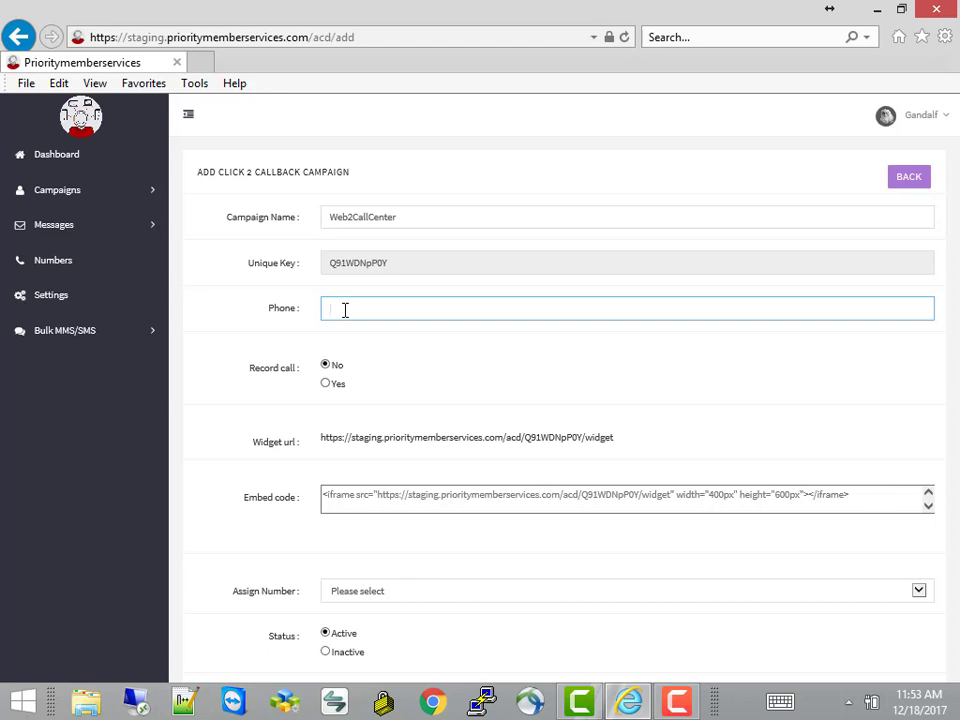
Copy the full widget URL to the clipboard and check the embed code box
left_click_drag(321, 437, 383, 438)
left_click(465, 455)
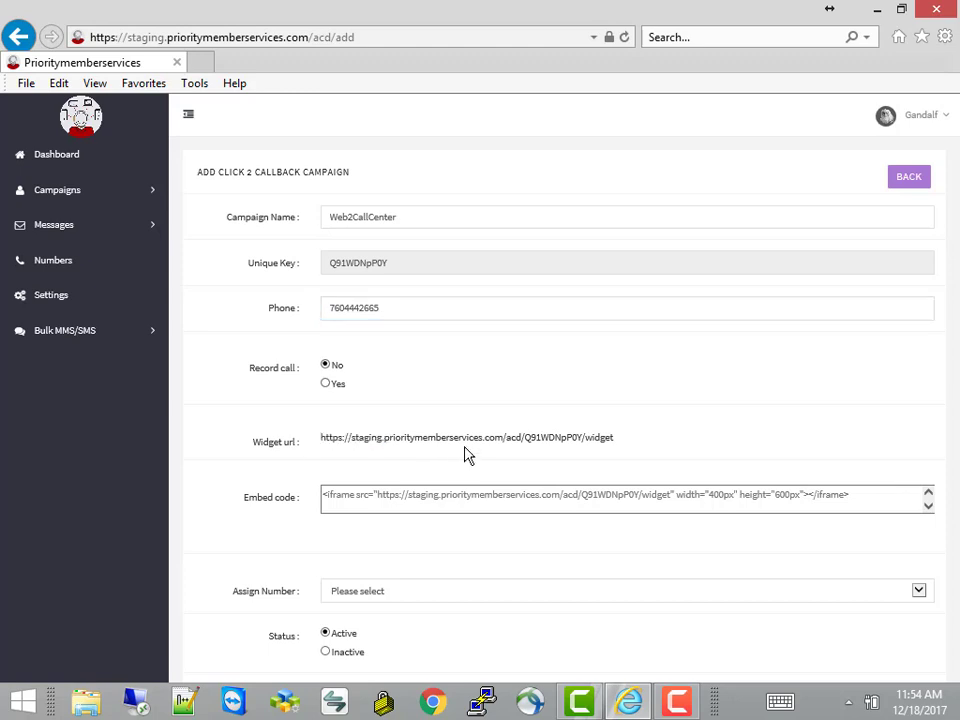
left_click_drag(321, 437, 509, 440)
left_click_drag(583, 442, 600, 438)
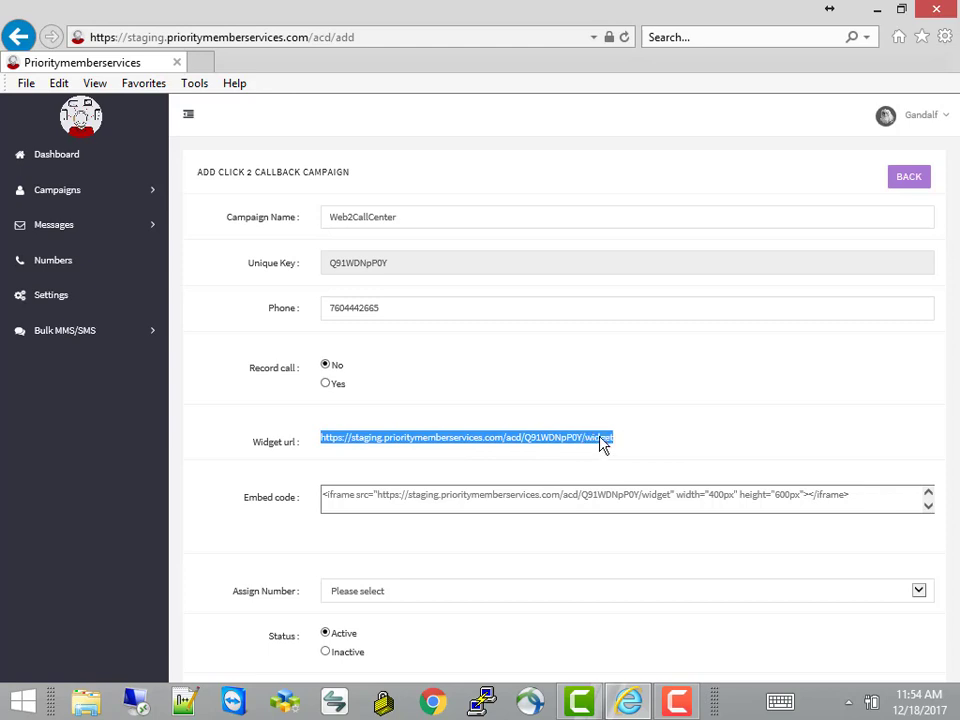
right_click(600, 443)
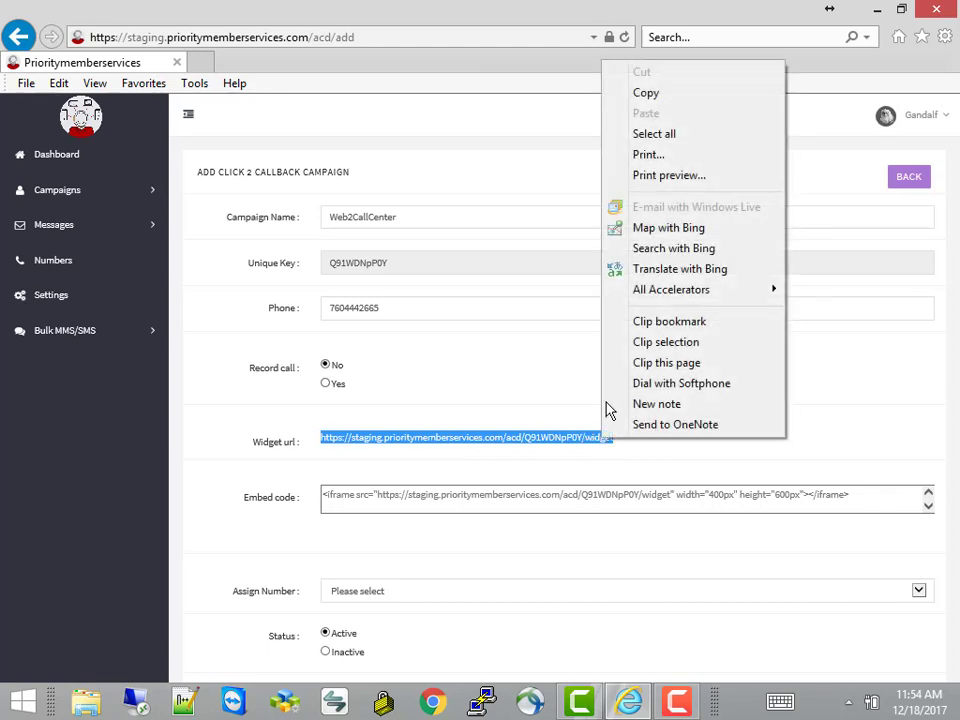
left_click(646, 94)
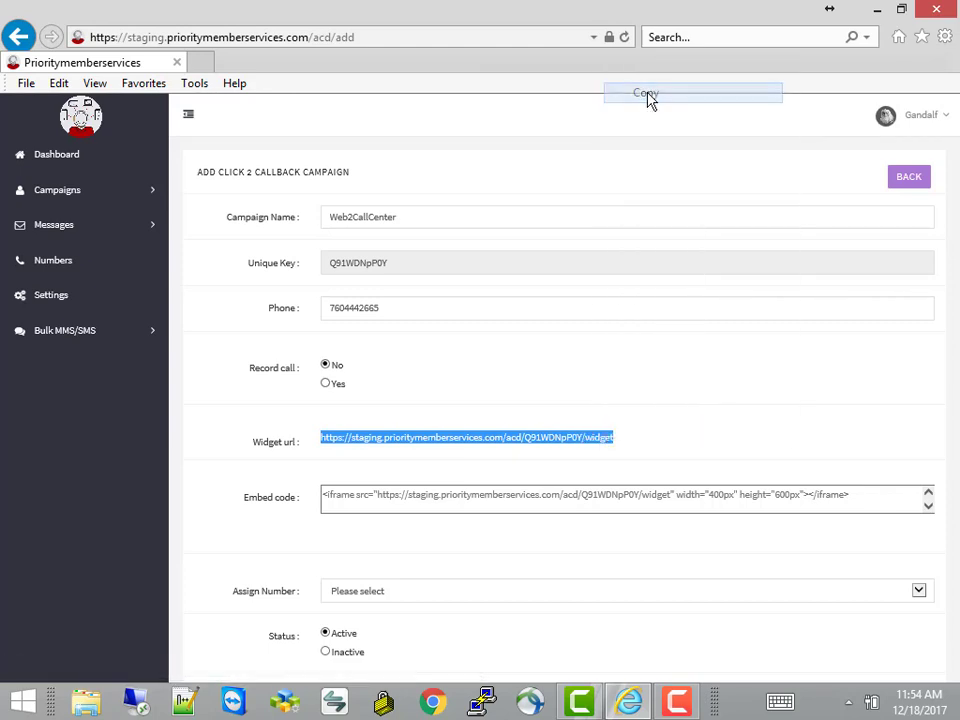
left_click(557, 331)
left_click(347, 510)
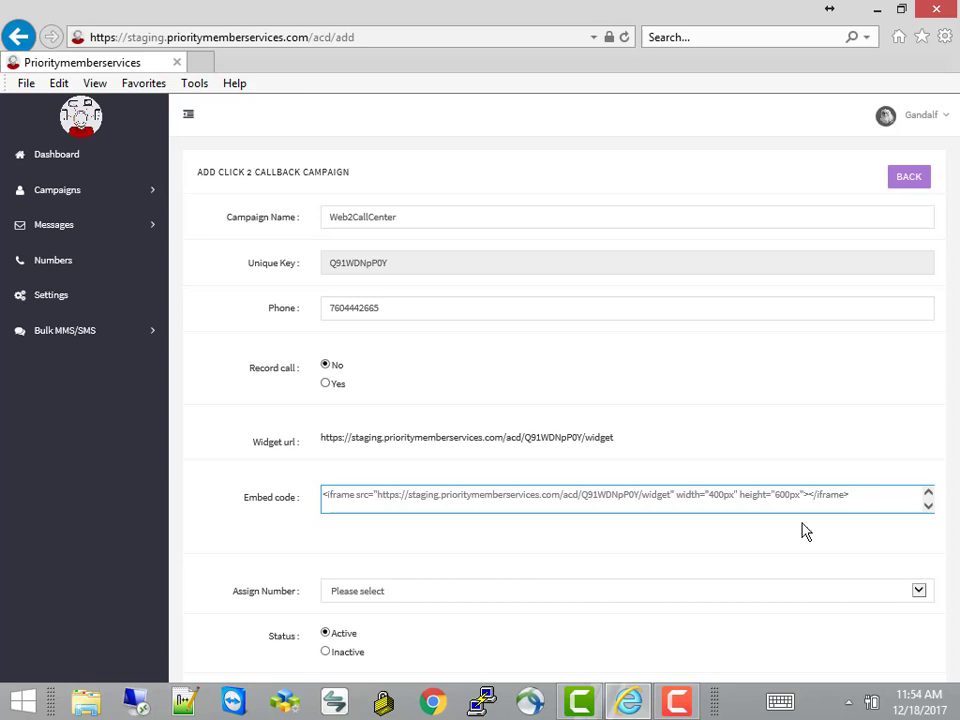
left_click(797, 549)
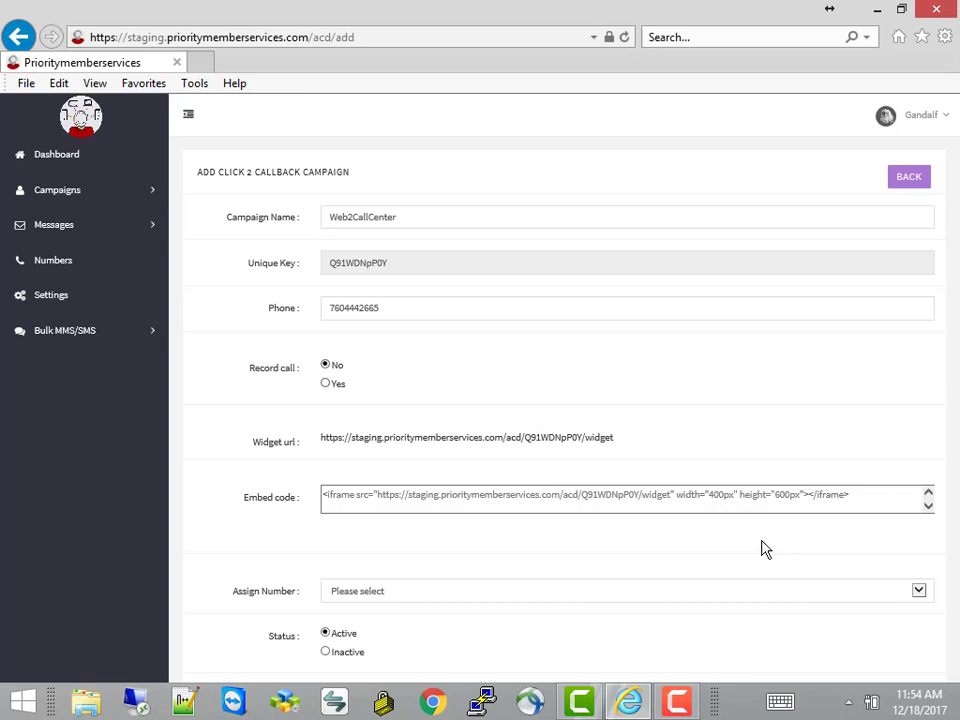
Assign the first number to Web2CallCenter and review the phone and widget URL fields
left_click(663, 591)
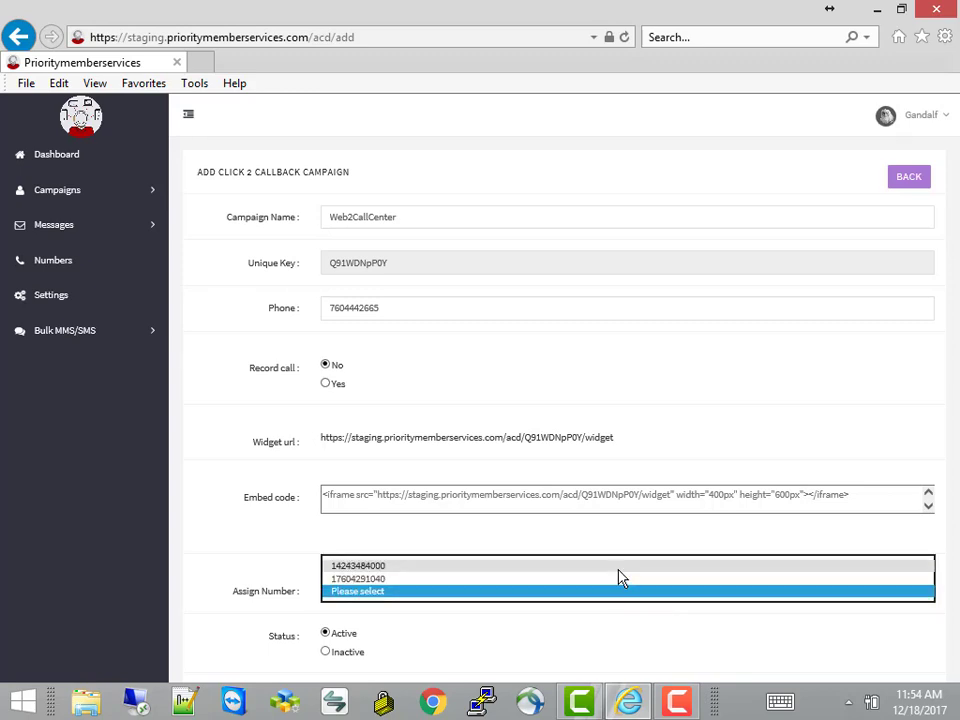
left_click(614, 568)
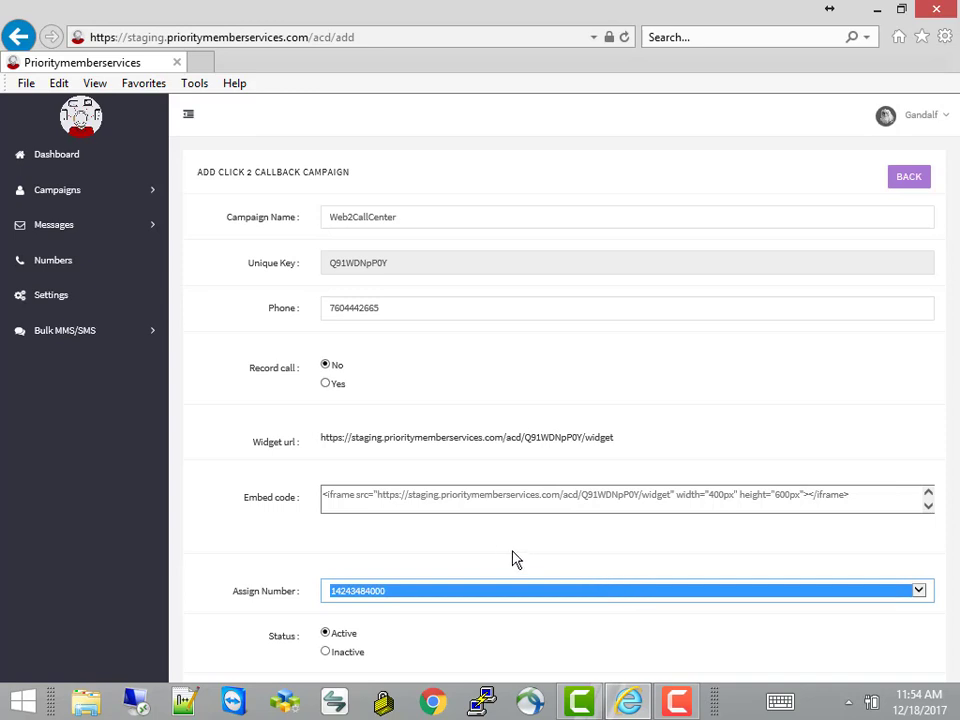
left_click(393, 315)
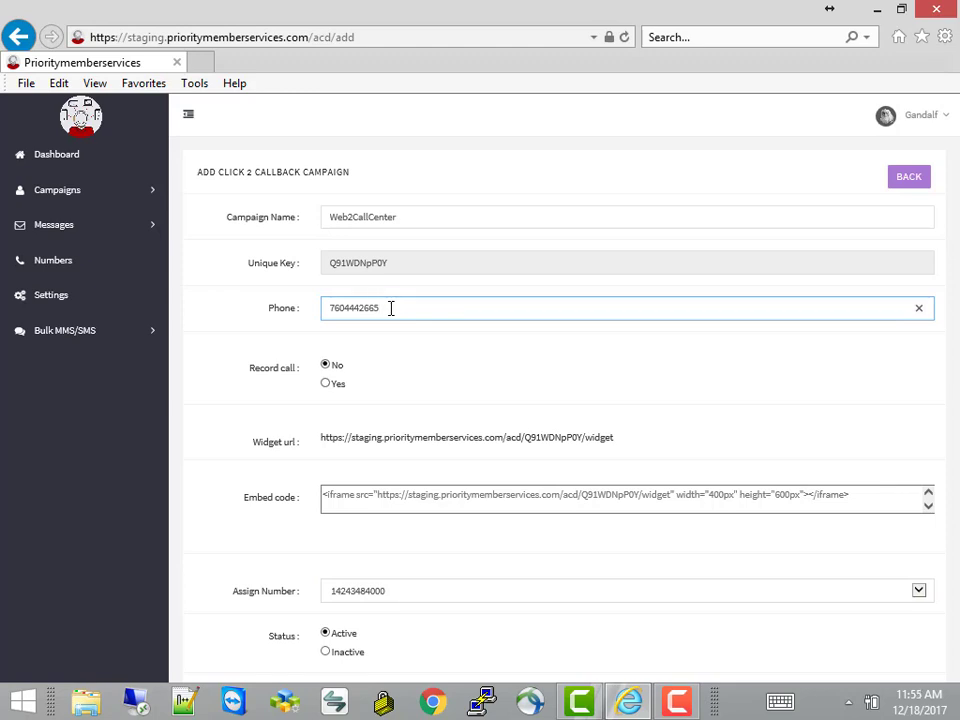
left_click(330, 437)
left_click_drag(321, 437, 641, 435)
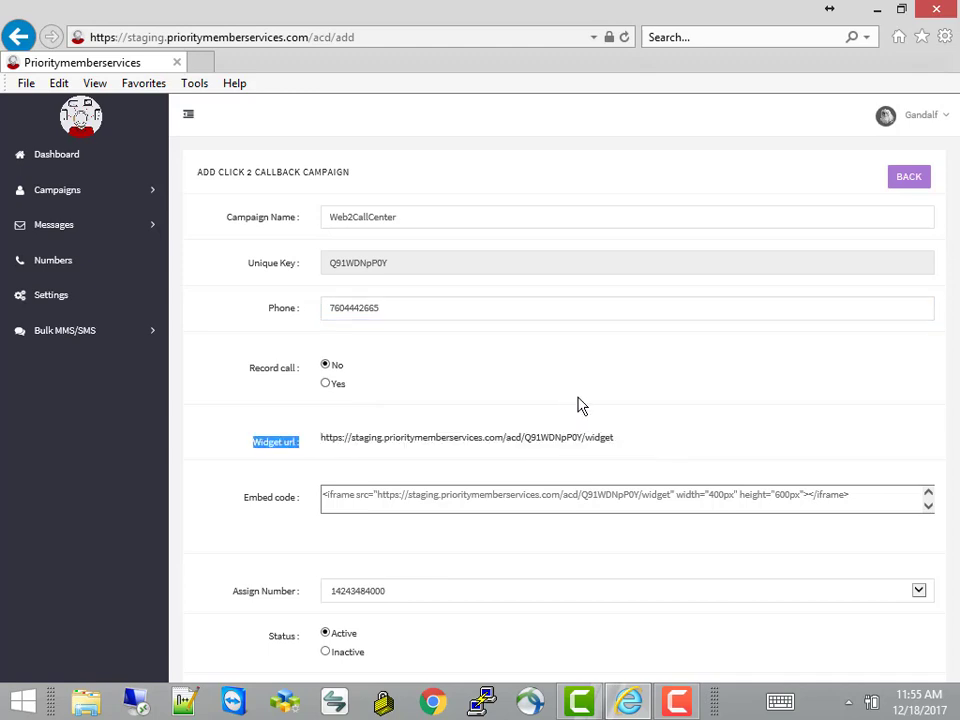
left_click(695, 399)
Review the widget URL and embed code, then submit the callback campaign
mouse_move(958, 454)
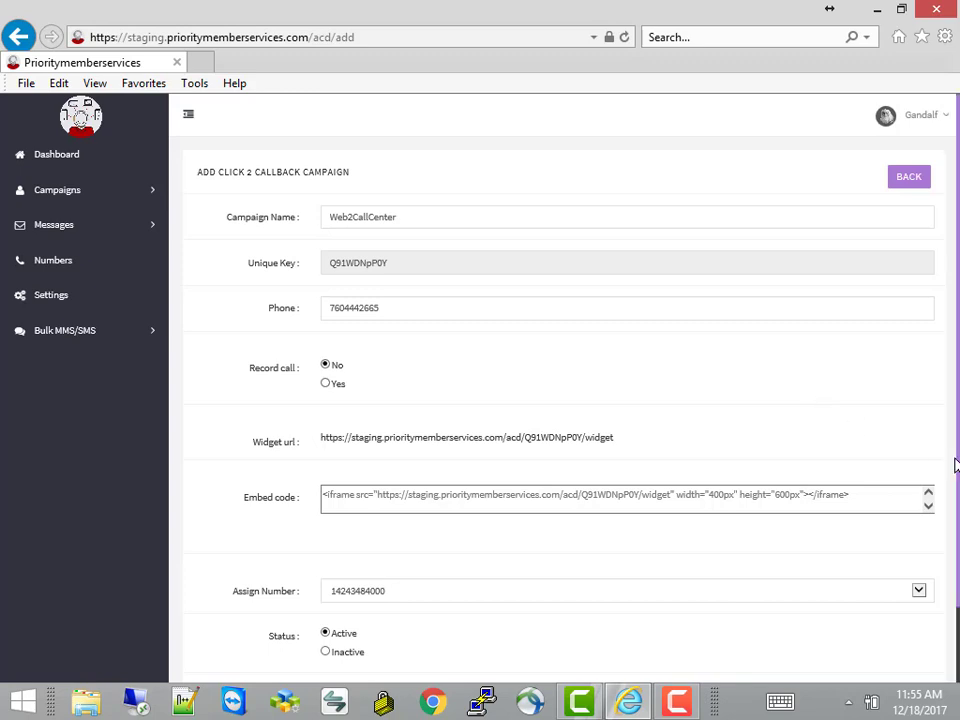
left_click_drag(954, 471, 954, 563)
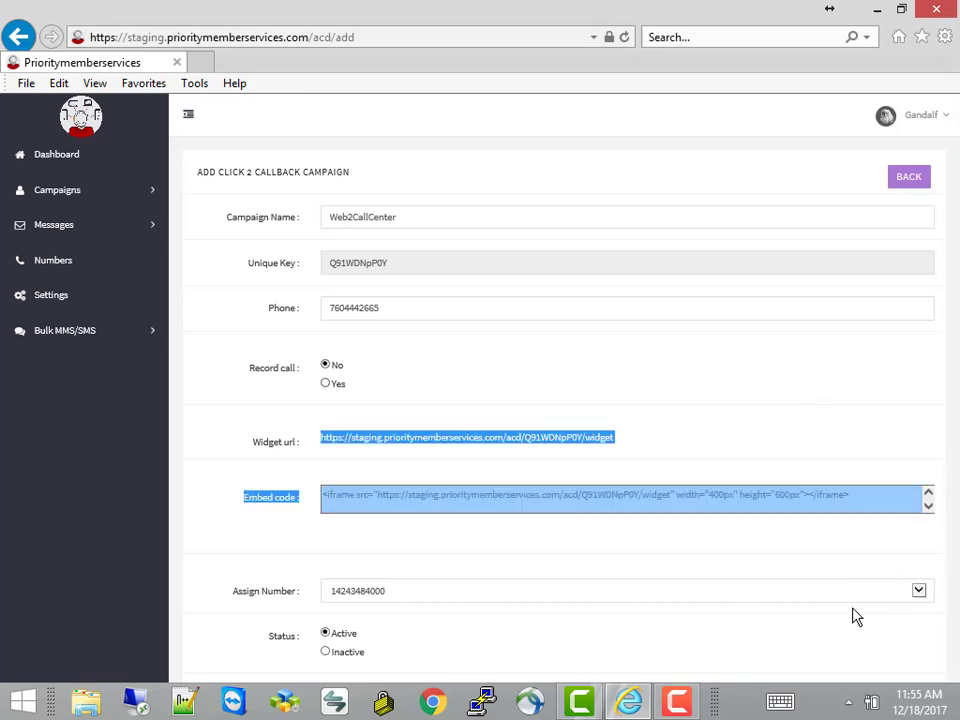
left_click(852, 666)
scroll(852, 666, "down", 2)
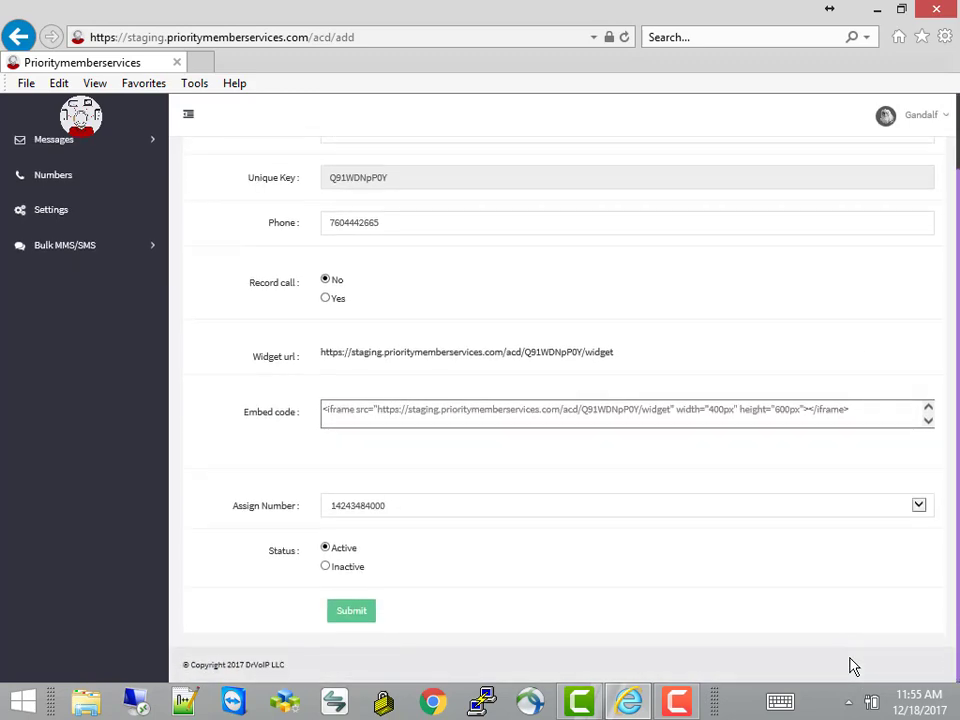
left_click(359, 619)
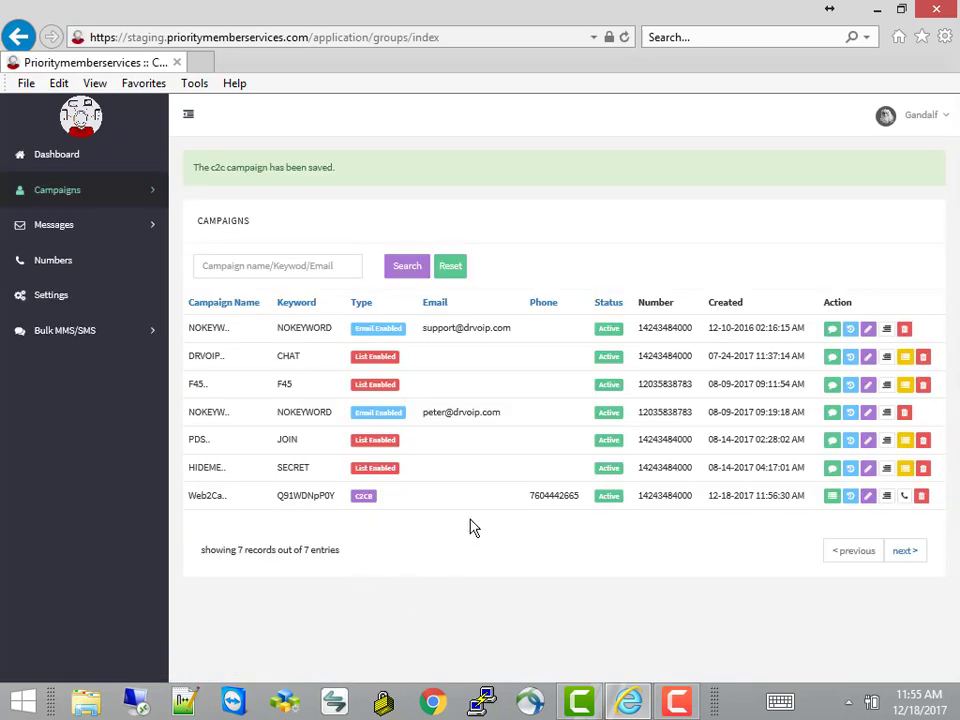
Load the pasted widget URL in a new tab, try its number box, then return to Campaigns
left_click(200, 62)
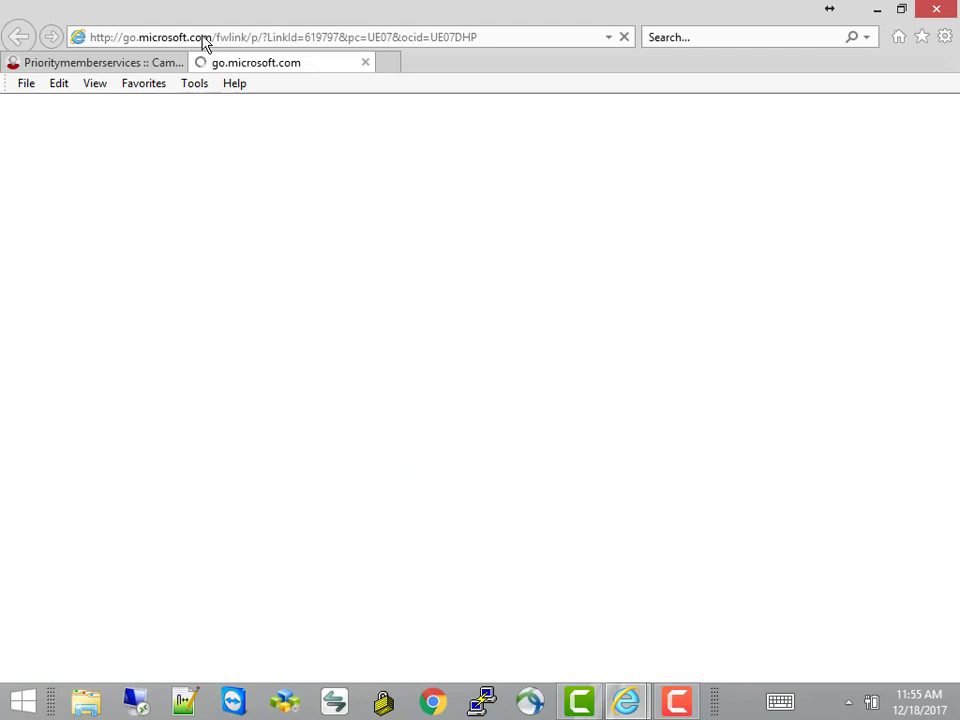
left_click(203, 38)
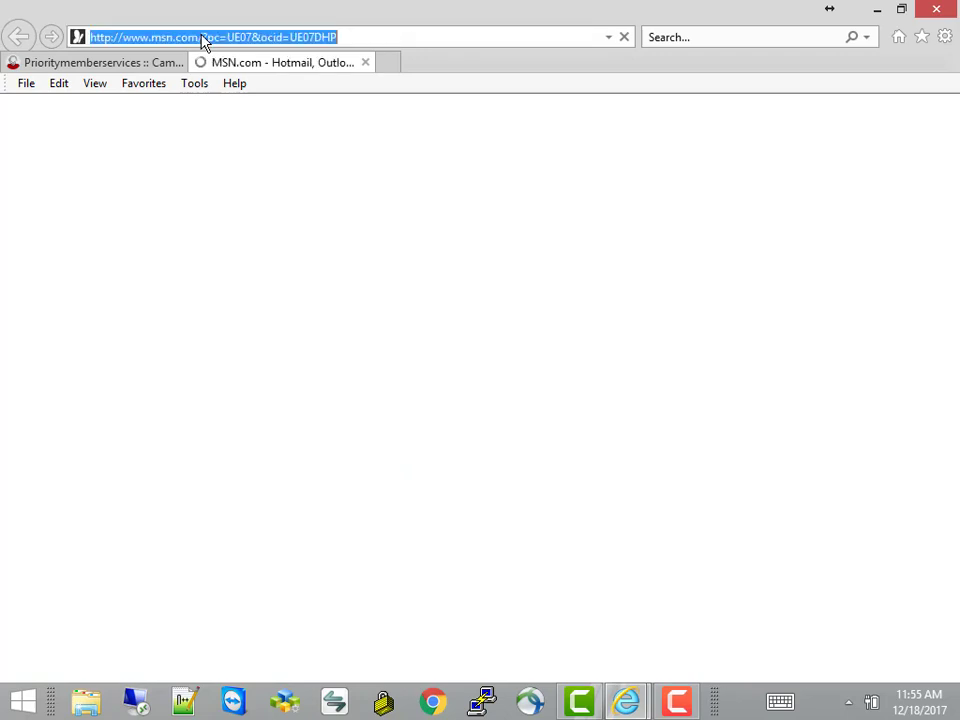
right_click(202, 37)
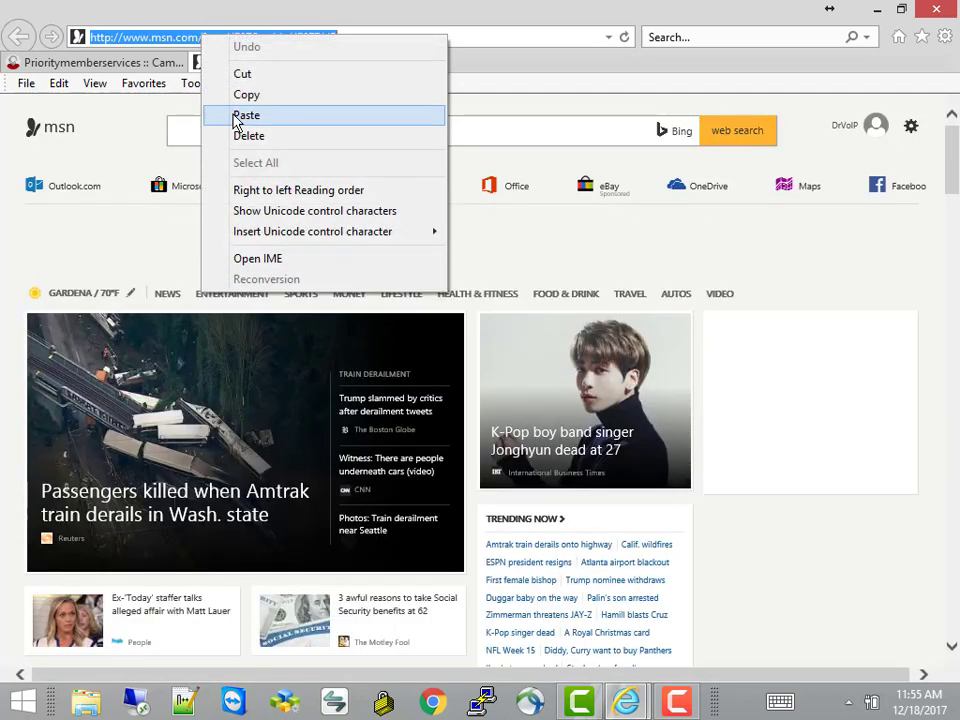
left_click(236, 116)
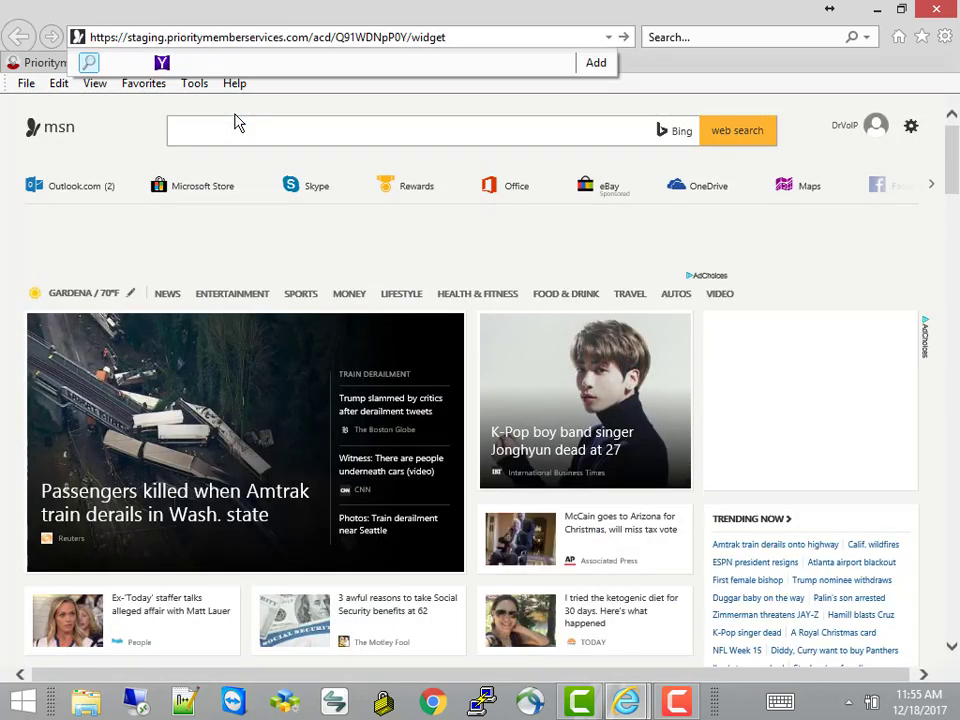
key("Return")
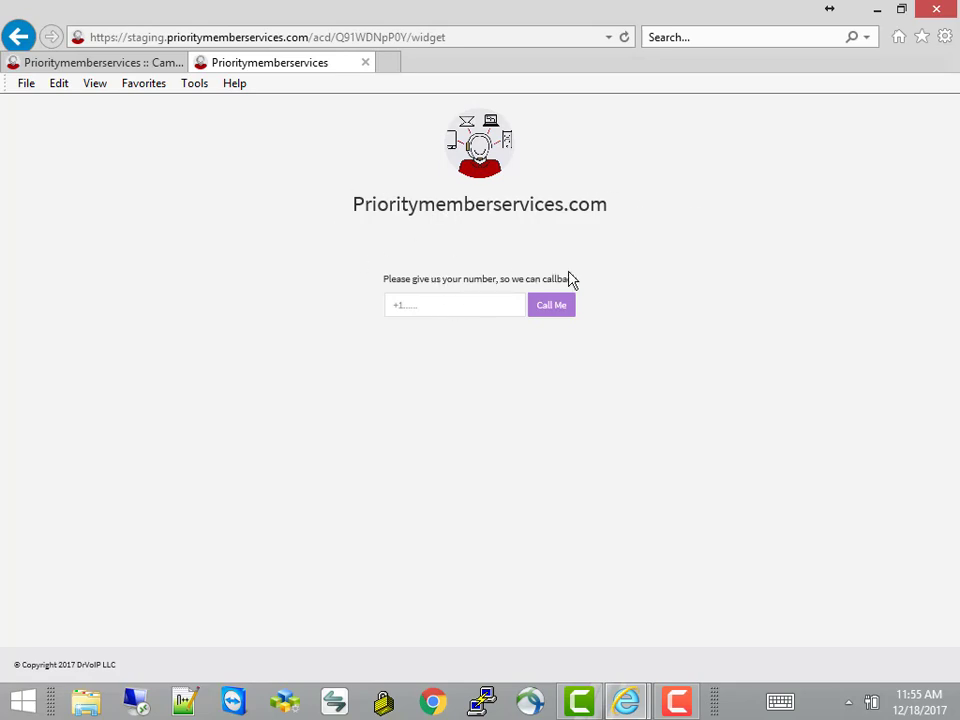
left_click(429, 308)
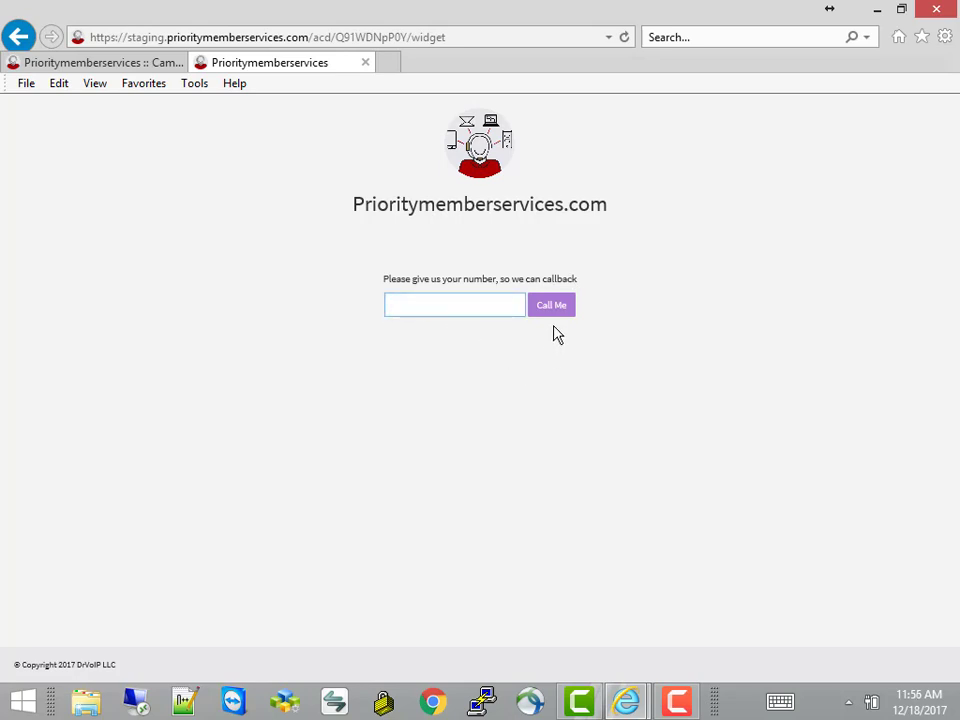
left_click(131, 63)
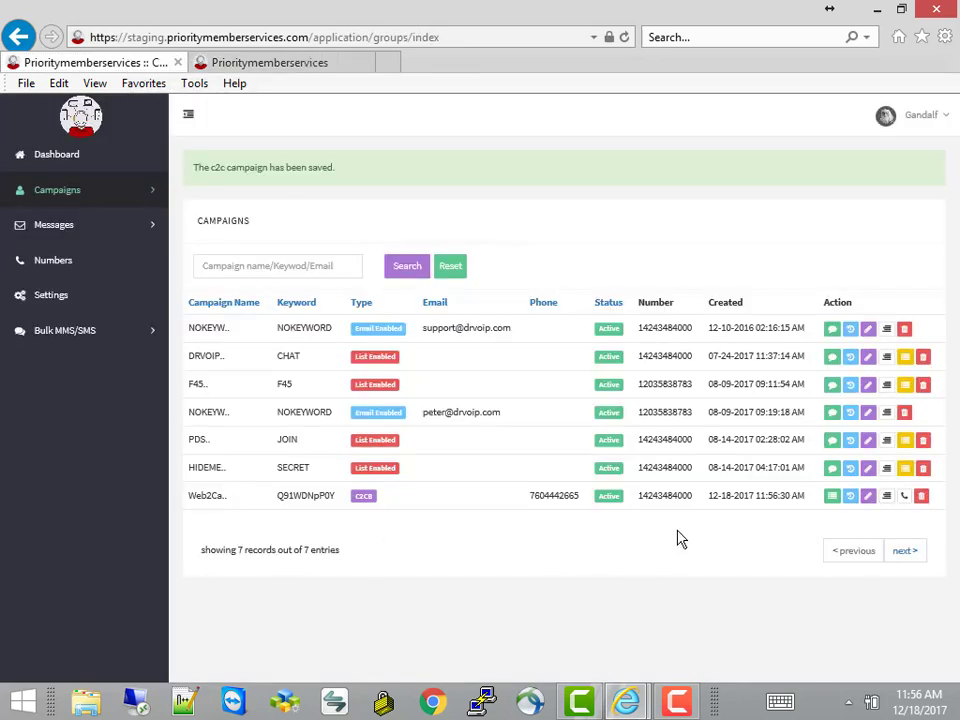
Open the Web2CallCenter row's Edit page in the Campaigns table
left_click(868, 500)
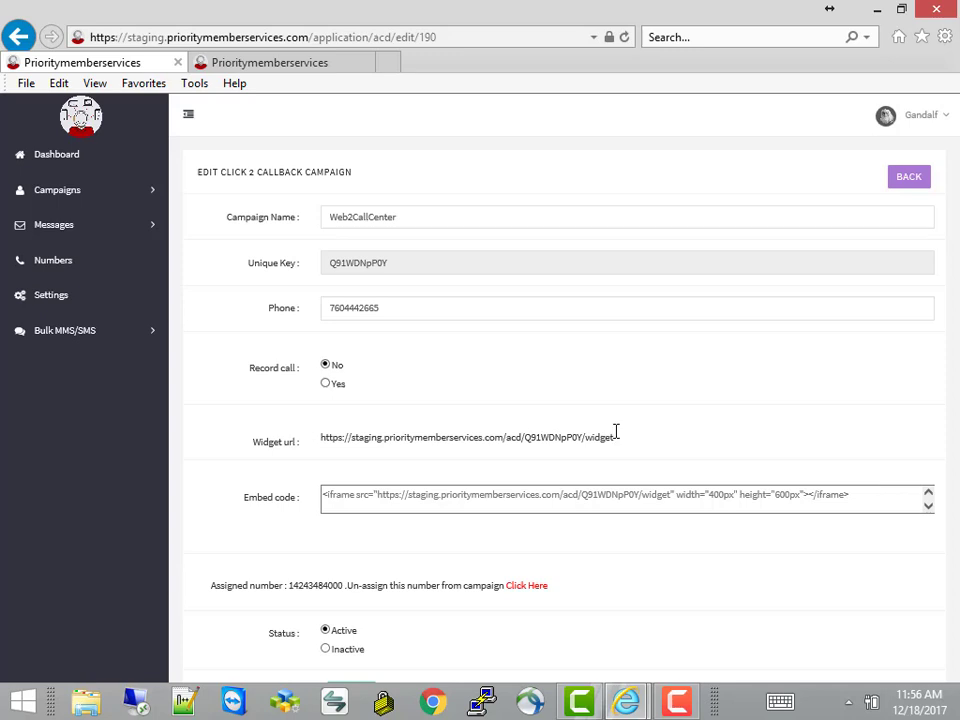
Select Web2CallCenter's widget URL and compare it against the widget page in the second tab
left_click_drag(612, 437, 337, 449)
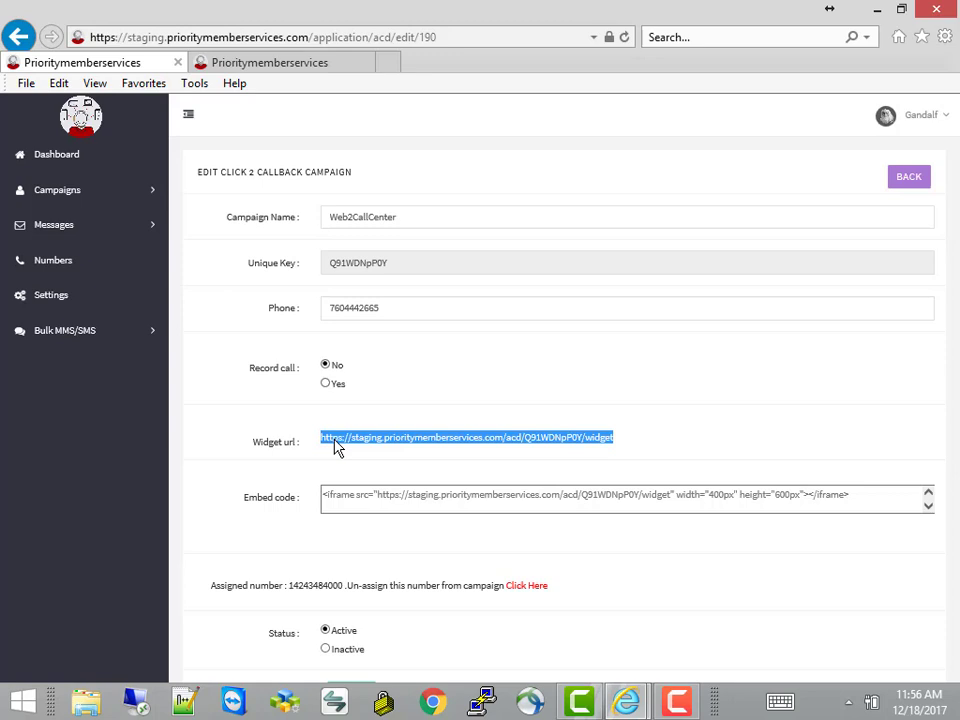
mouse_move(337, 449)
left_mouse_down()
mouse_move(366, 446)
mouse_move(325, 447)
left_mouse_up()
left_click_drag(316, 463, 361, 115)
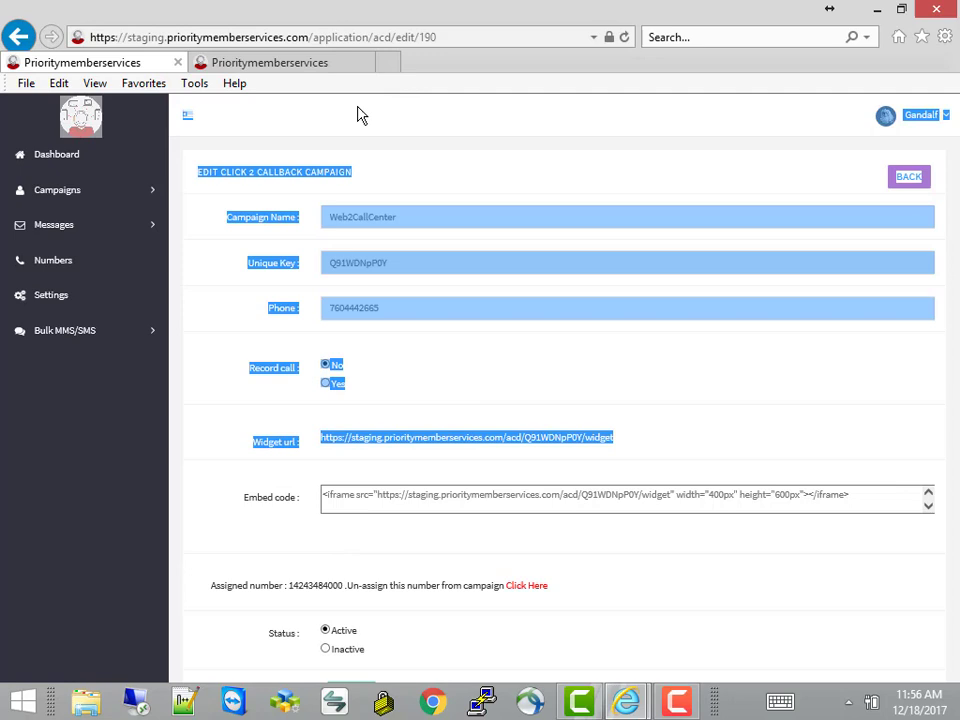
left_click(327, 64)
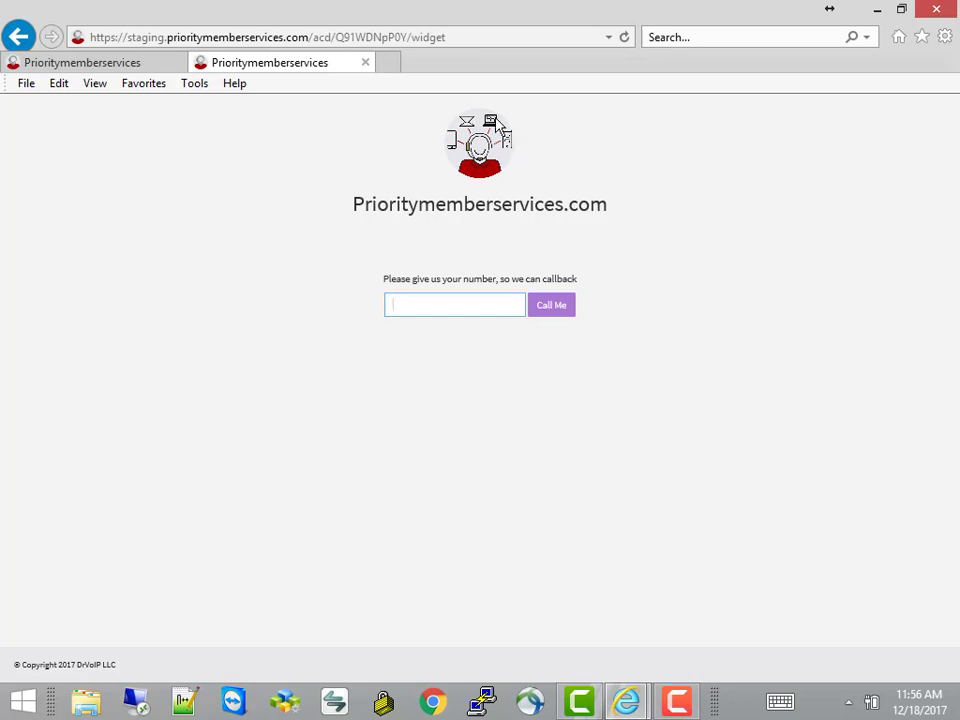
left_click(560, 428)
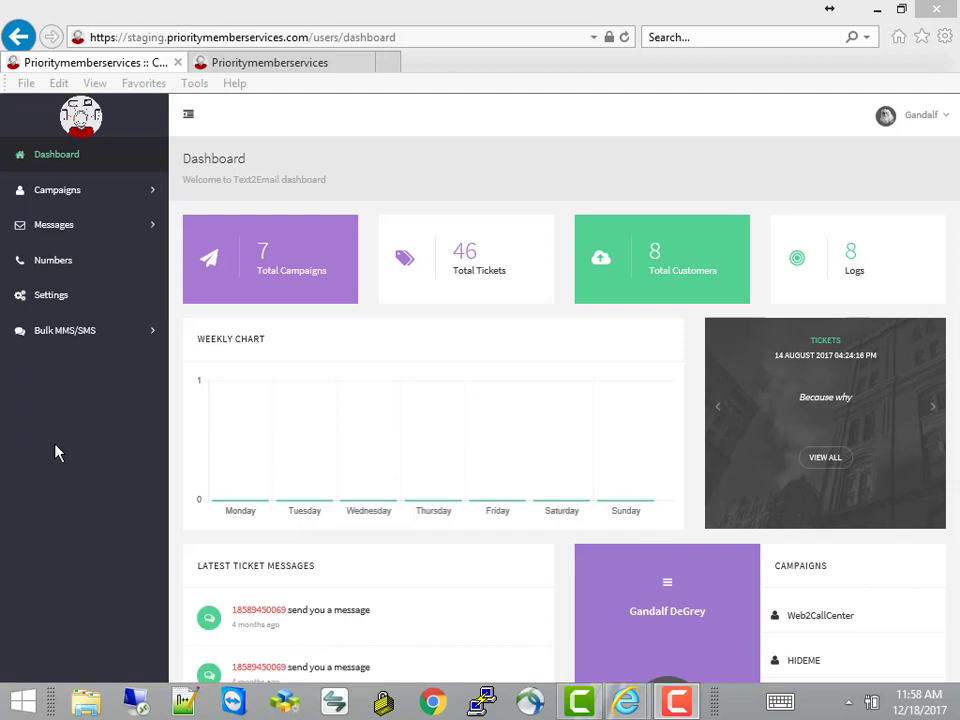
Visit the Campaign List, then open a blank Add Campaign form from the sidebar
left_click(53, 204)
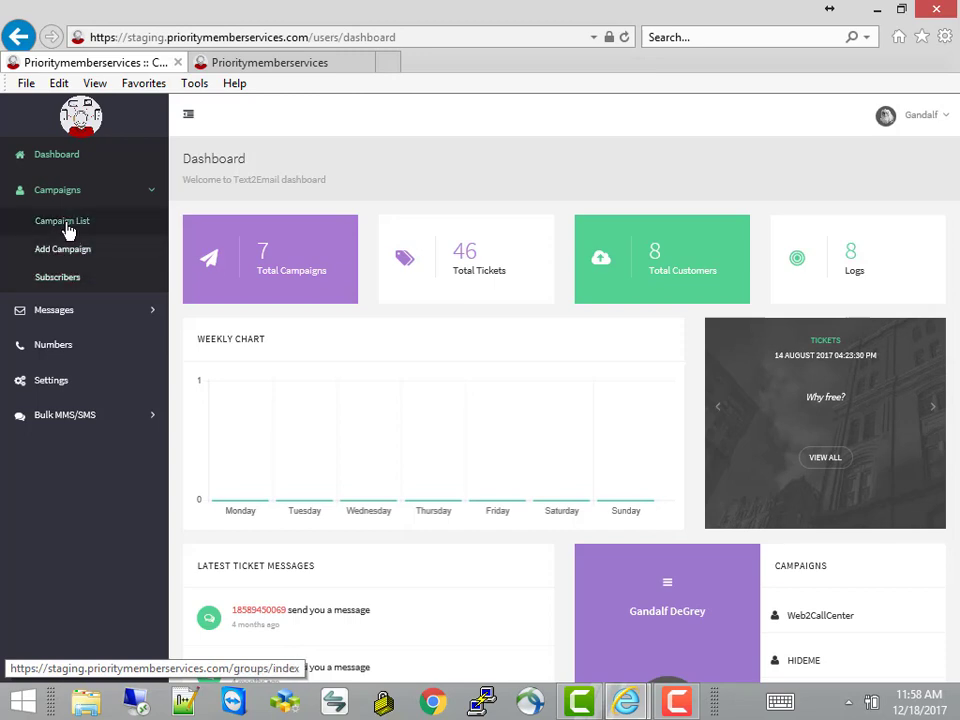
left_click(66, 224)
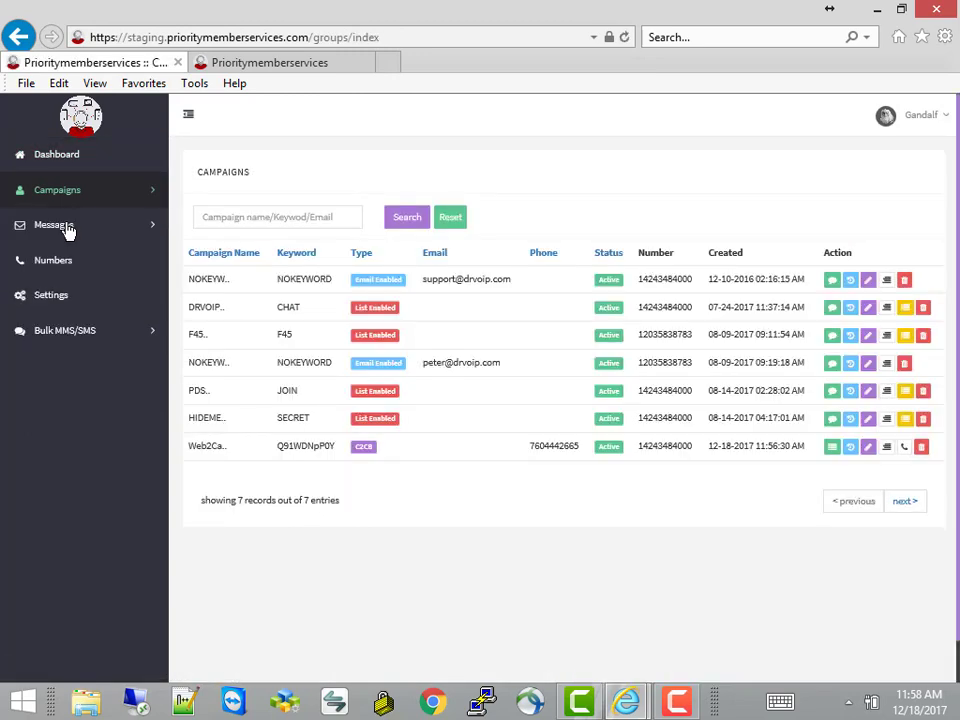
left_click(55, 189)
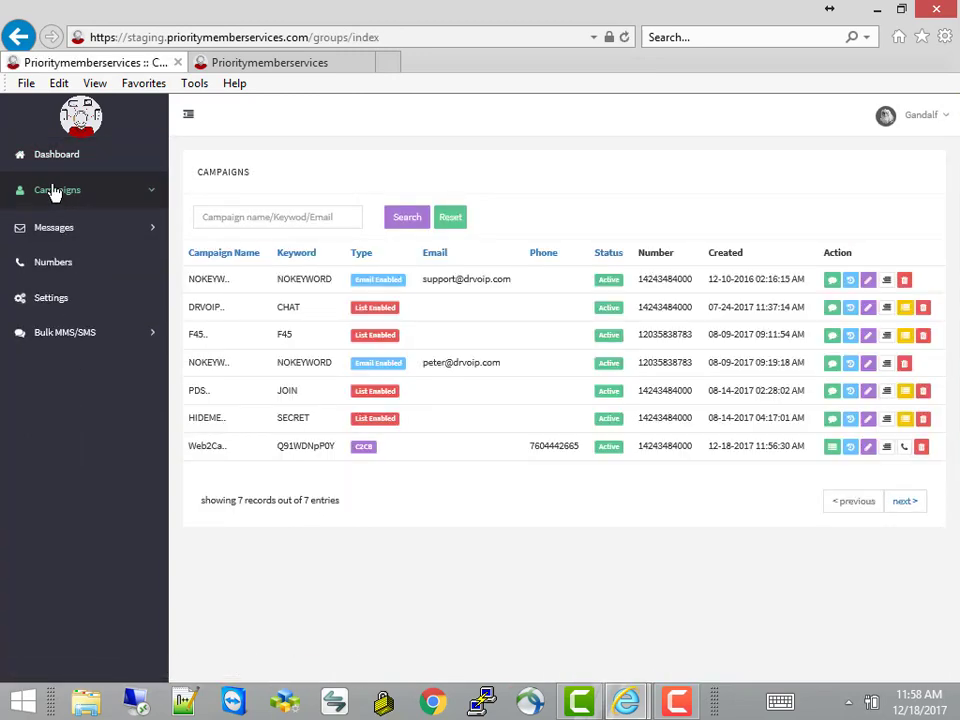
left_click(65, 251)
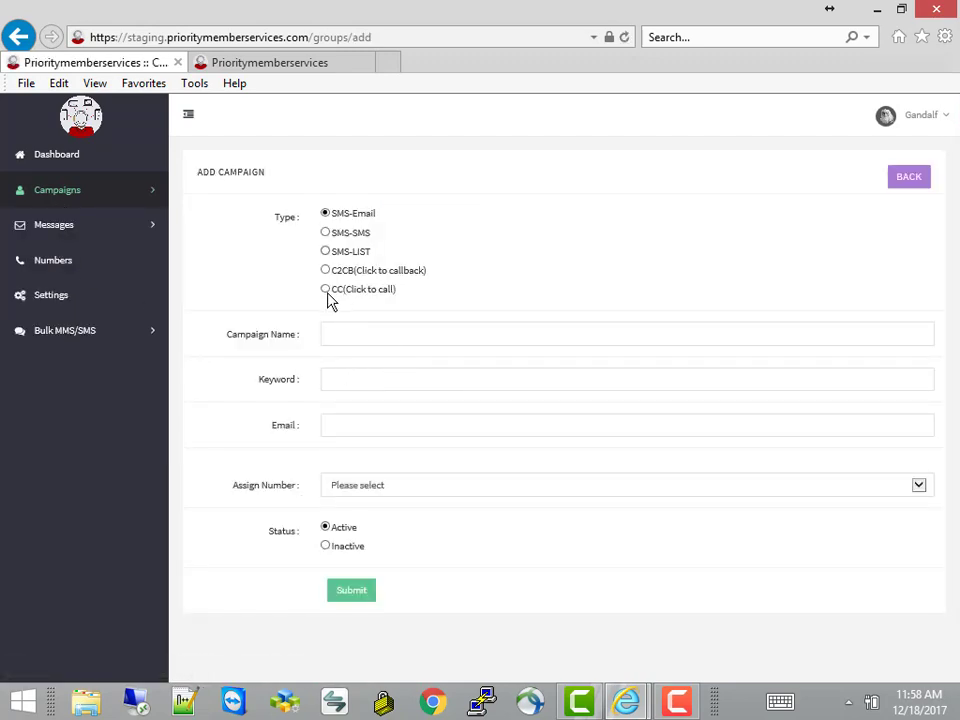
Choose the CC (Click to call) campaign type and select the generated widget URL to inspect it
left_click(327, 292)
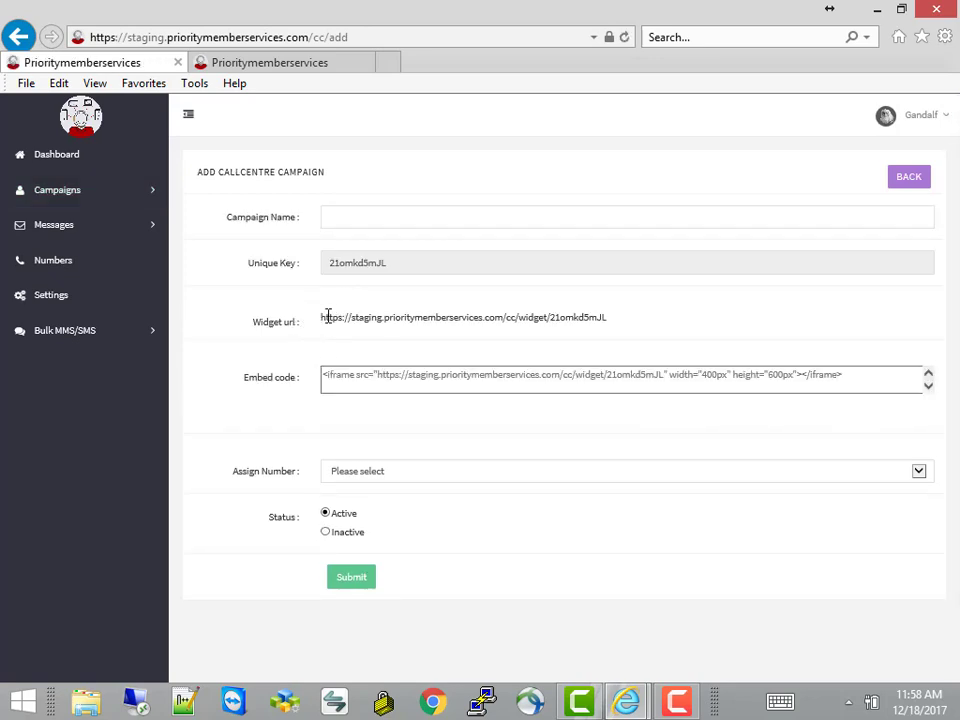
left_click_drag(327, 316, 409, 319)
left_click(411, 319)
triple_click(612, 320)
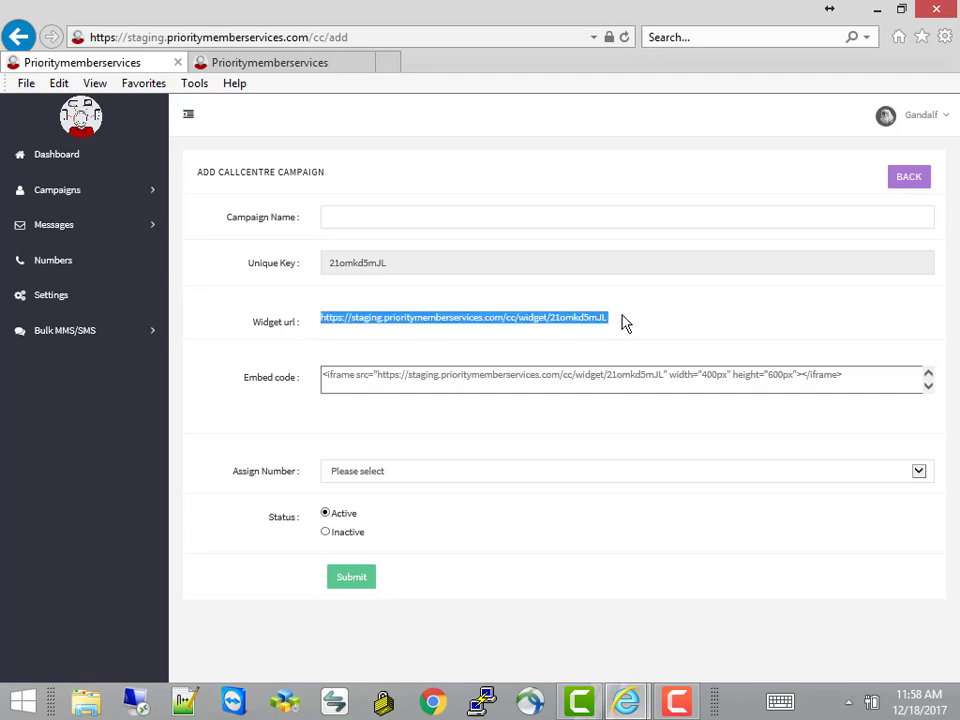
left_click_drag(630, 325, 507, 386)
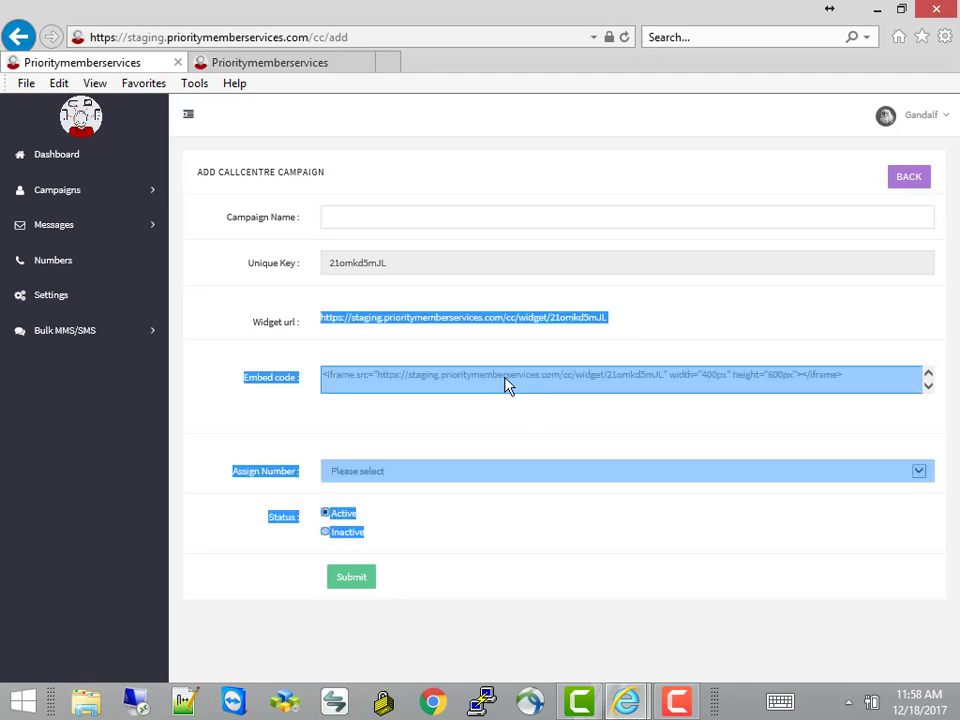
left_click(493, 431)
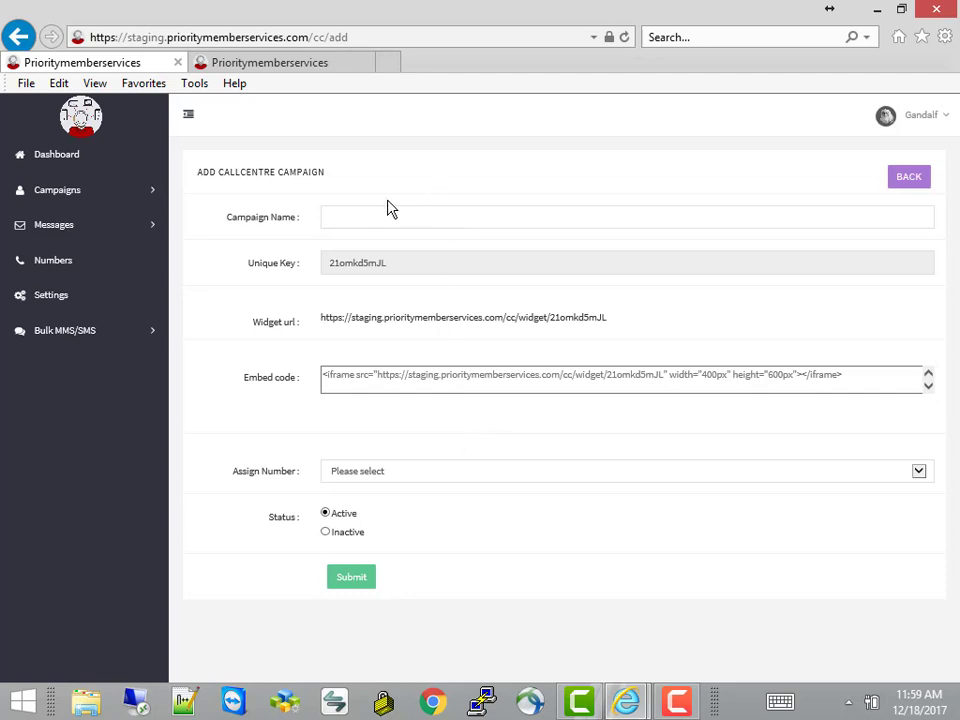
Name the campaign Click2CallAgent and copy its widget URL
left_click(360, 217)
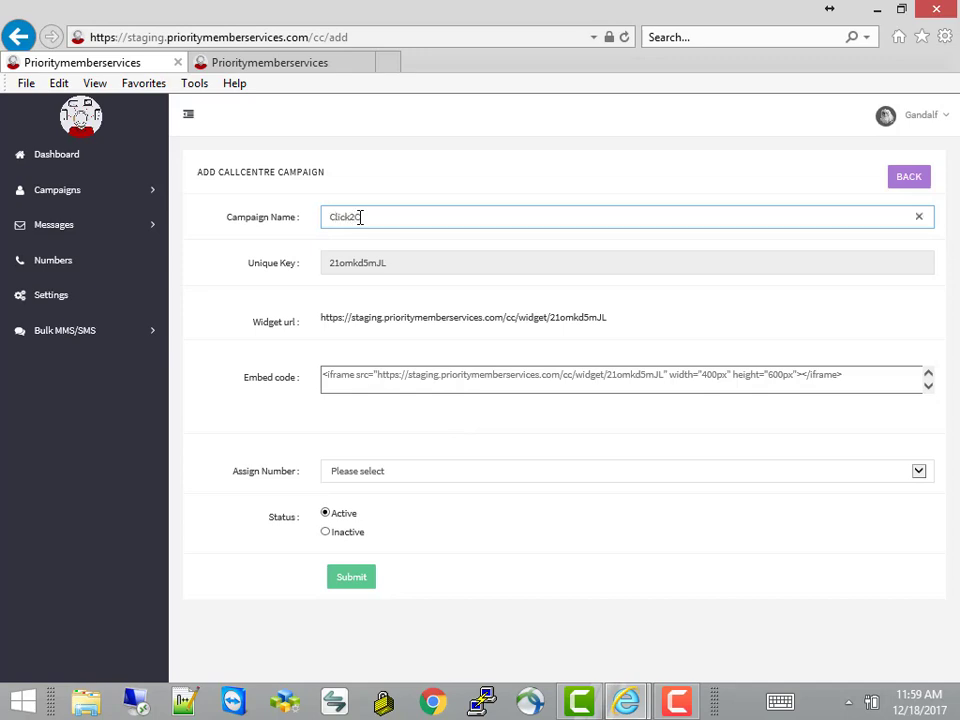
type("Click2CallAgent")
left_click_drag(321, 318, 605, 318)
right_click(608, 325)
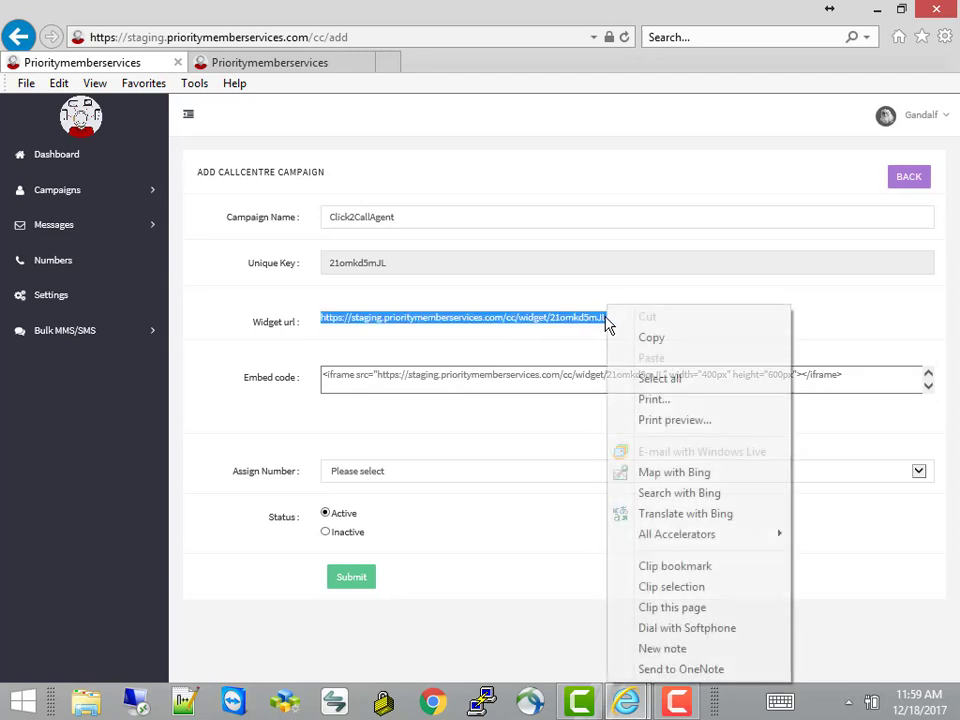
left_click(648, 340)
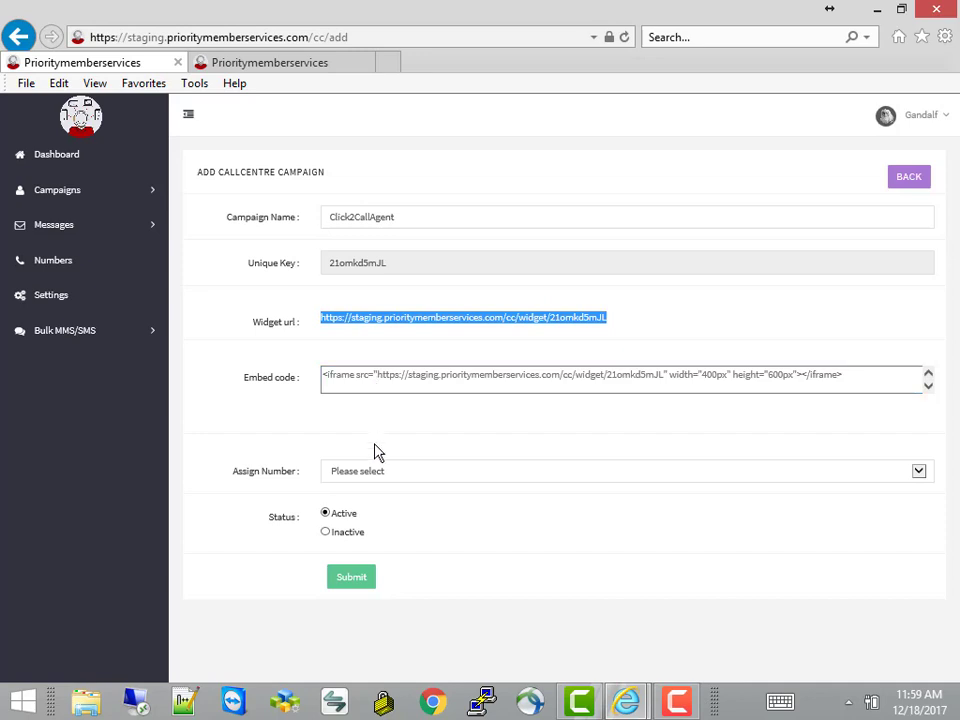
left_click(390, 475)
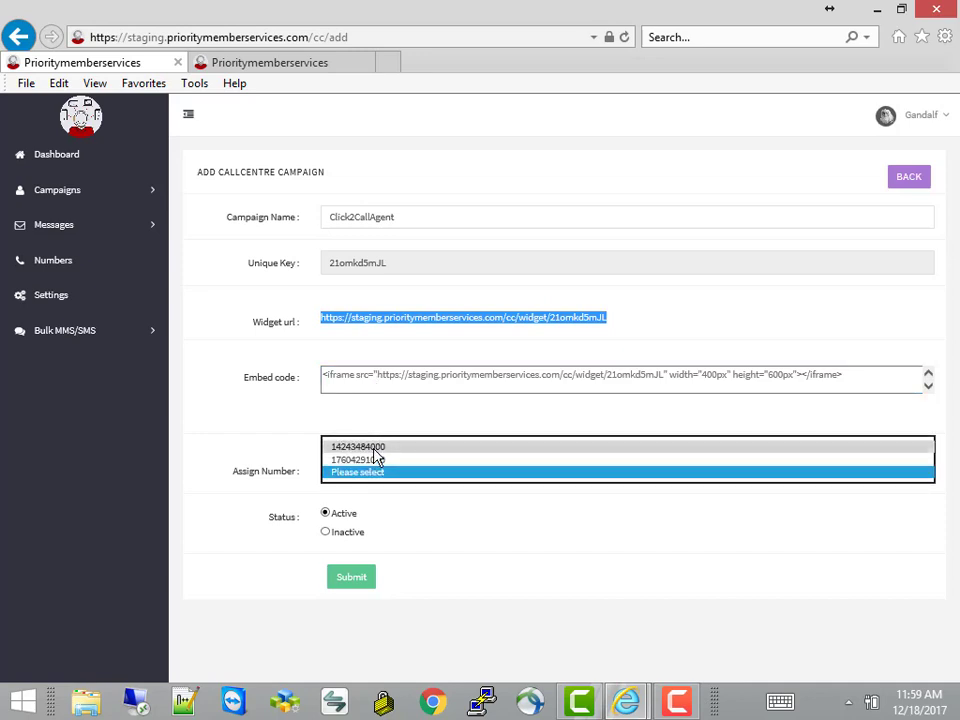
left_click(377, 447)
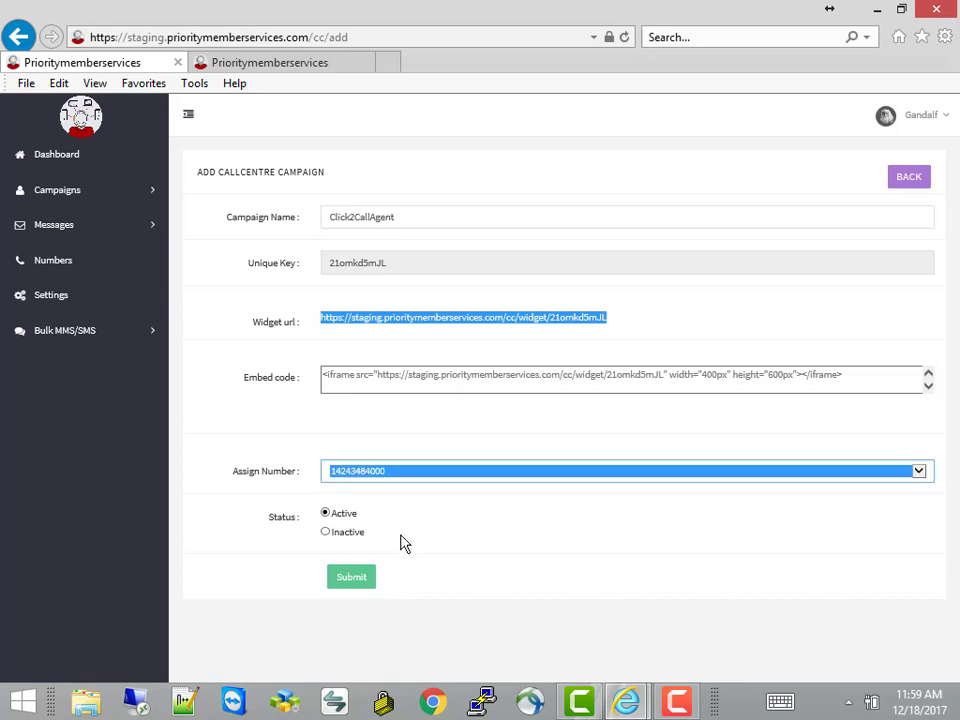
left_click(356, 580)
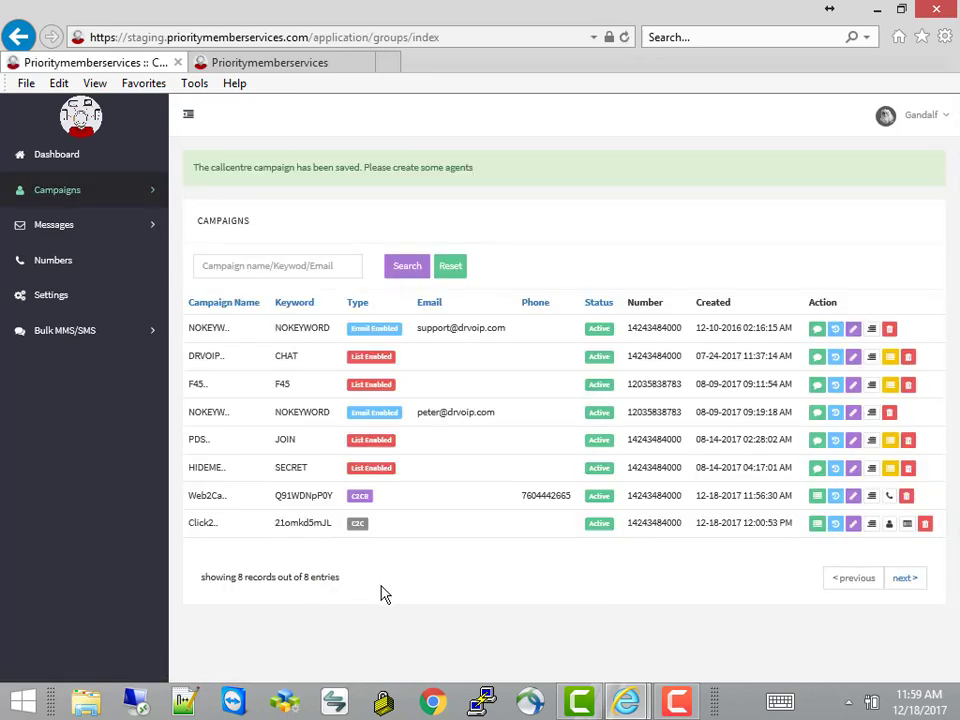
Start a new agent for the campaign, entering the agent name and login password
left_click(889, 528)
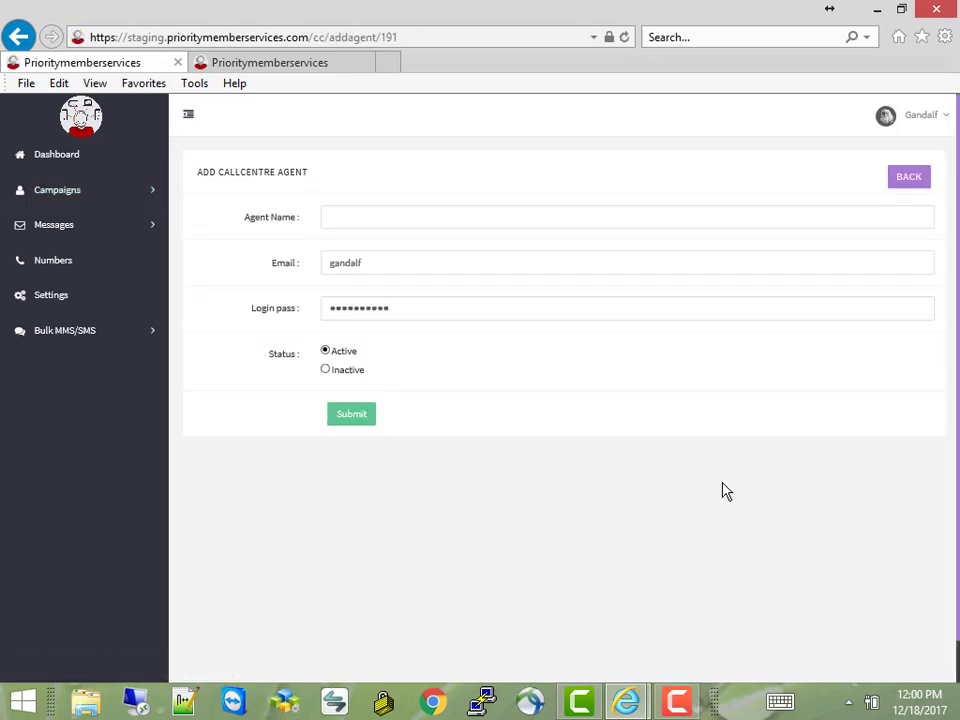
left_click(348, 216)
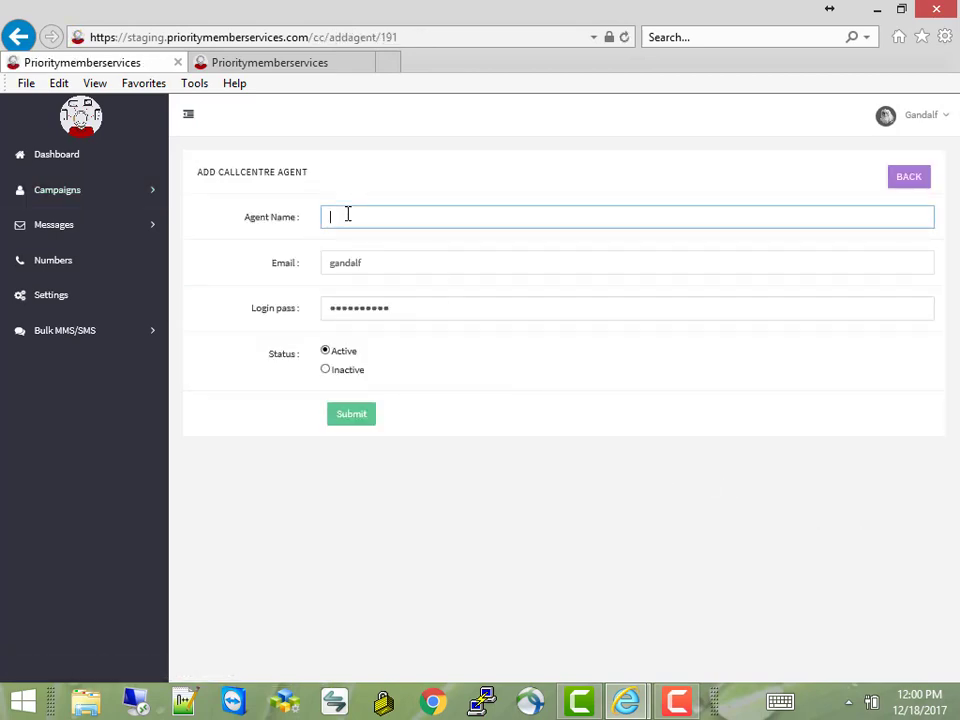
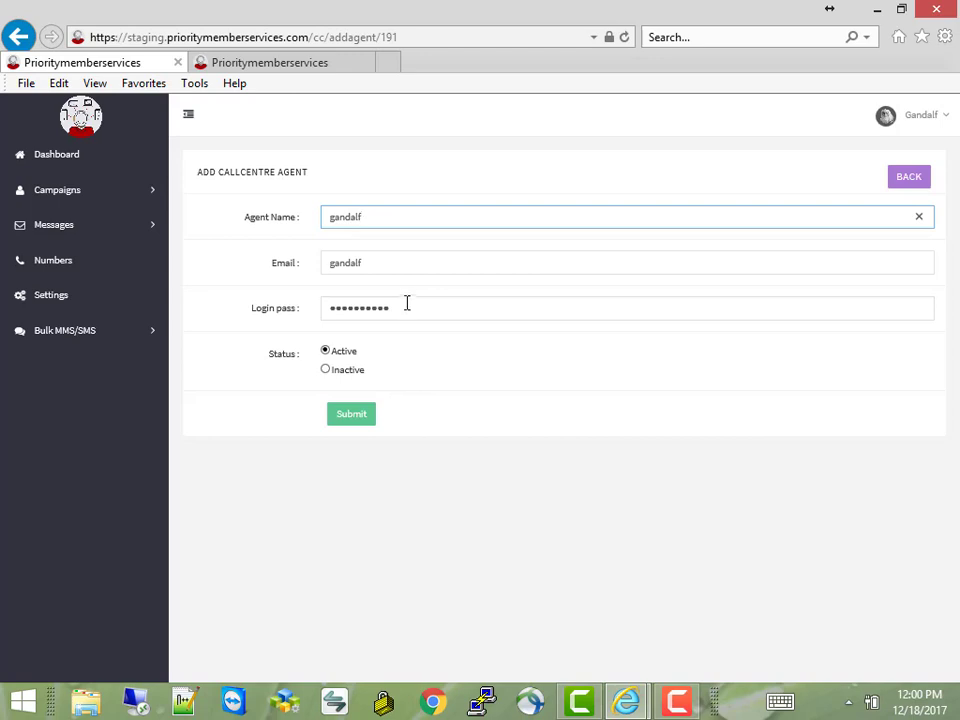
left_click_drag(398, 305, 47, 290)
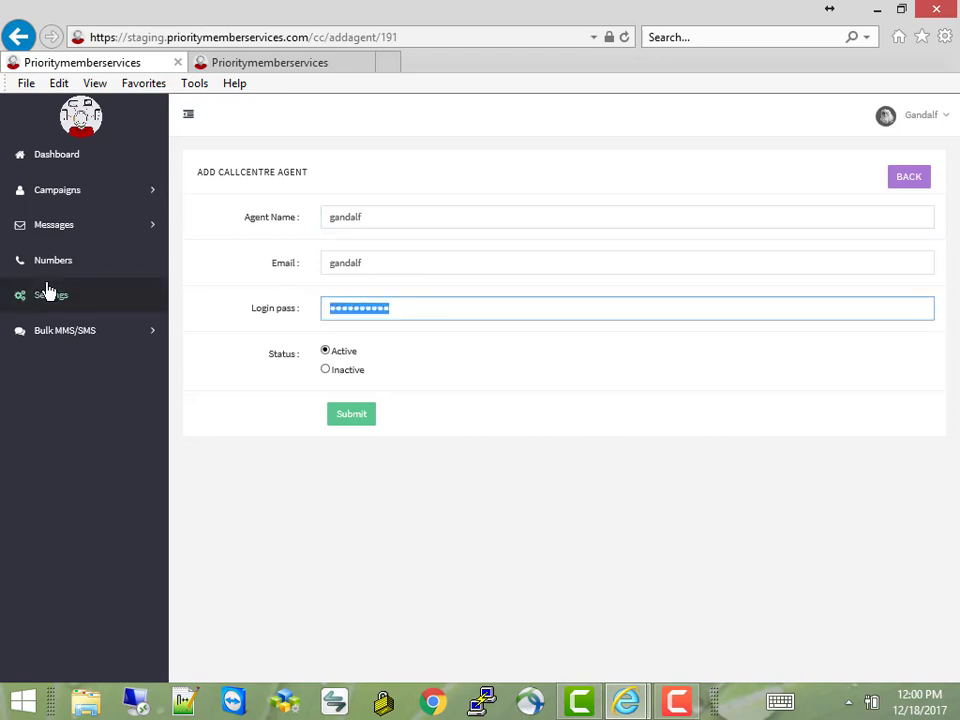
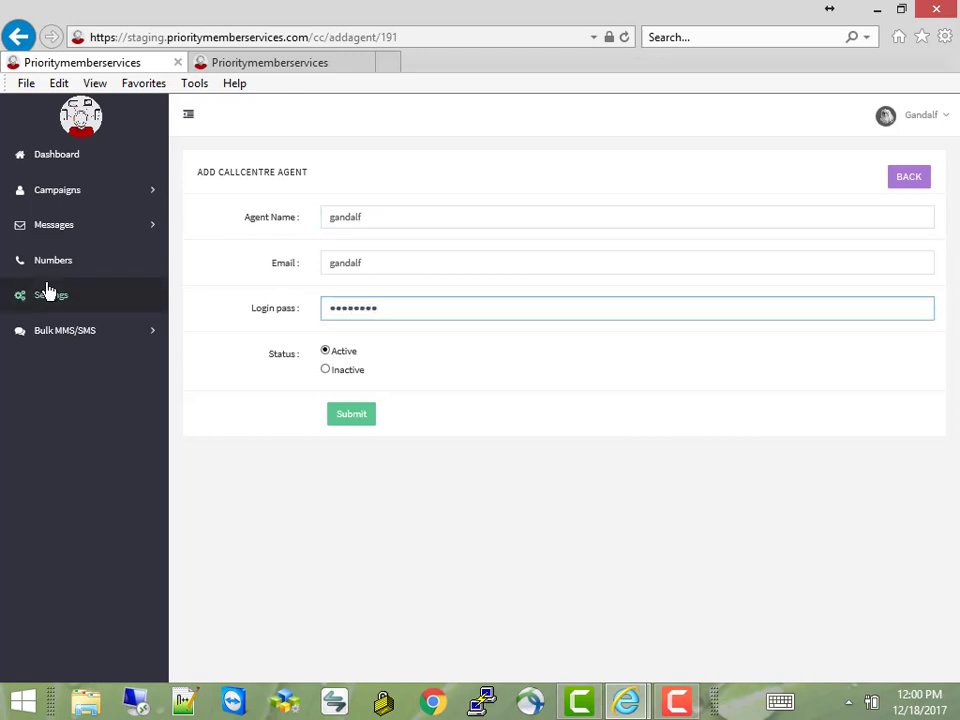
Fill in the agent's e-mail, insert the missing @, and save the agent
left_click(351, 414)
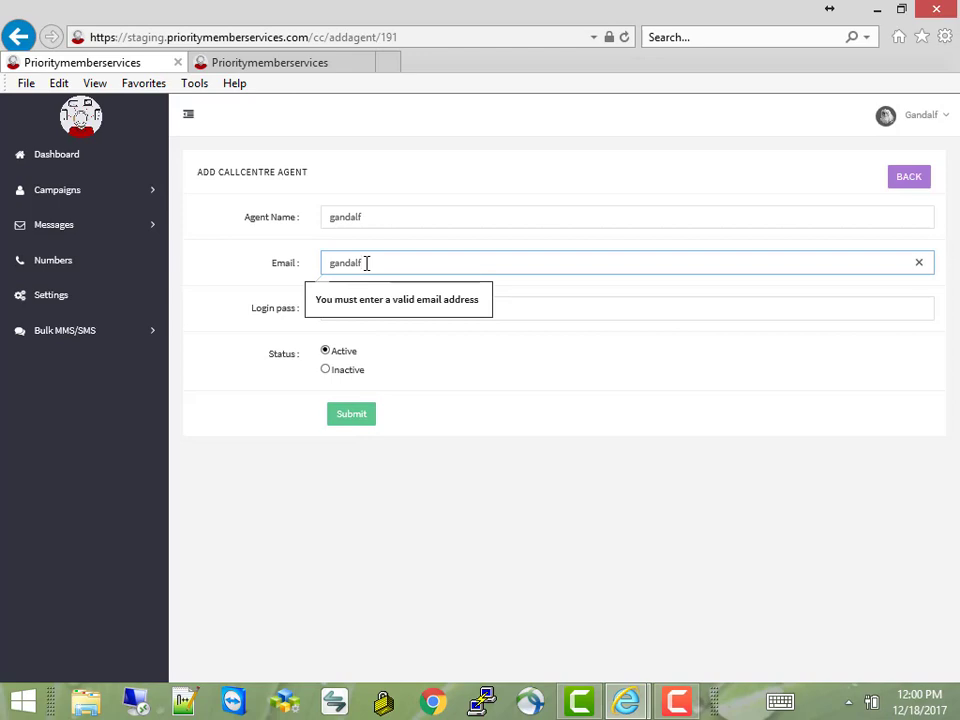
type("@voip.com")
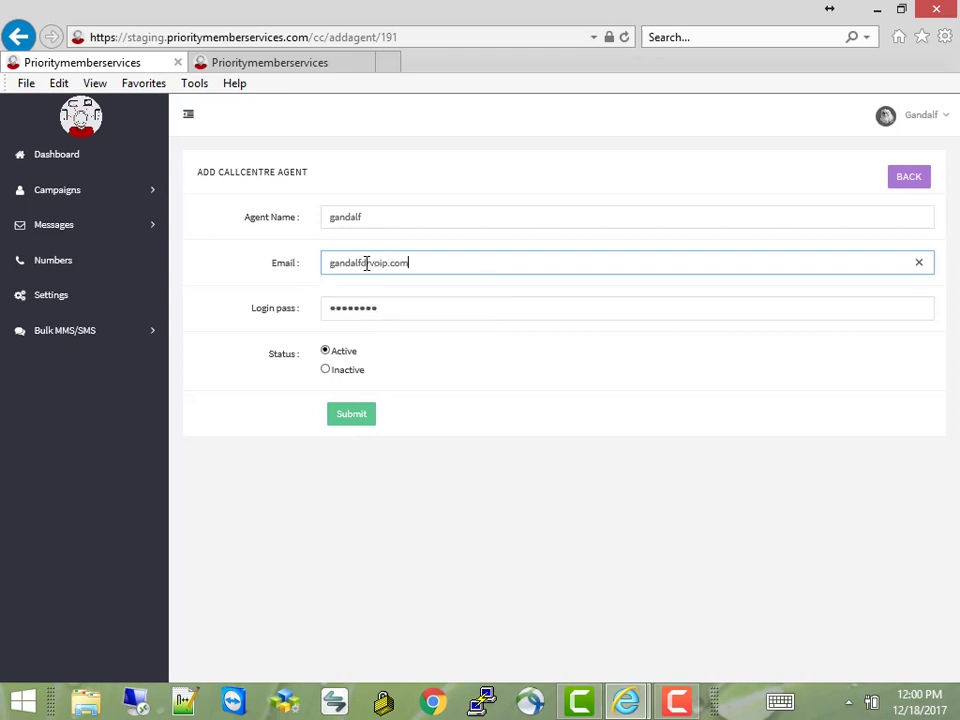
key("Tab")
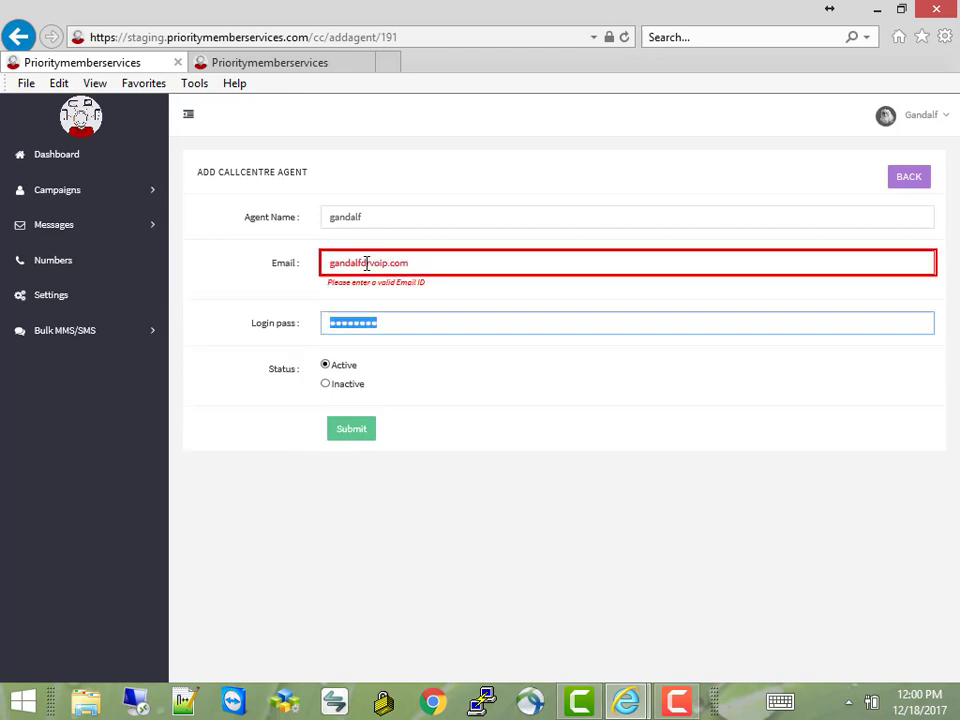
left_click(410, 300)
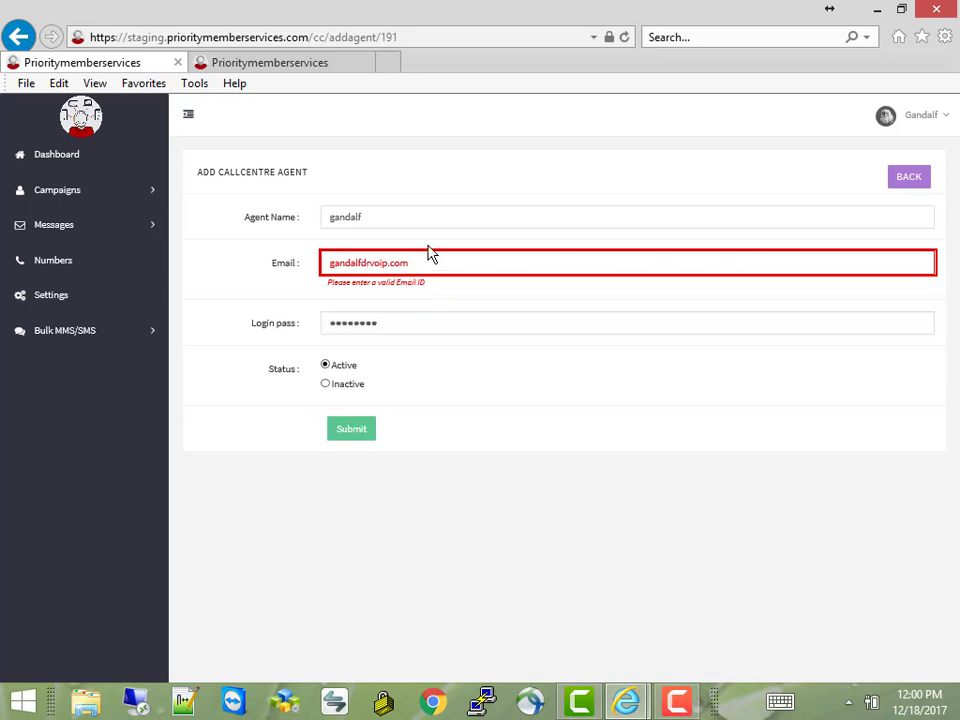
left_click(368, 270)
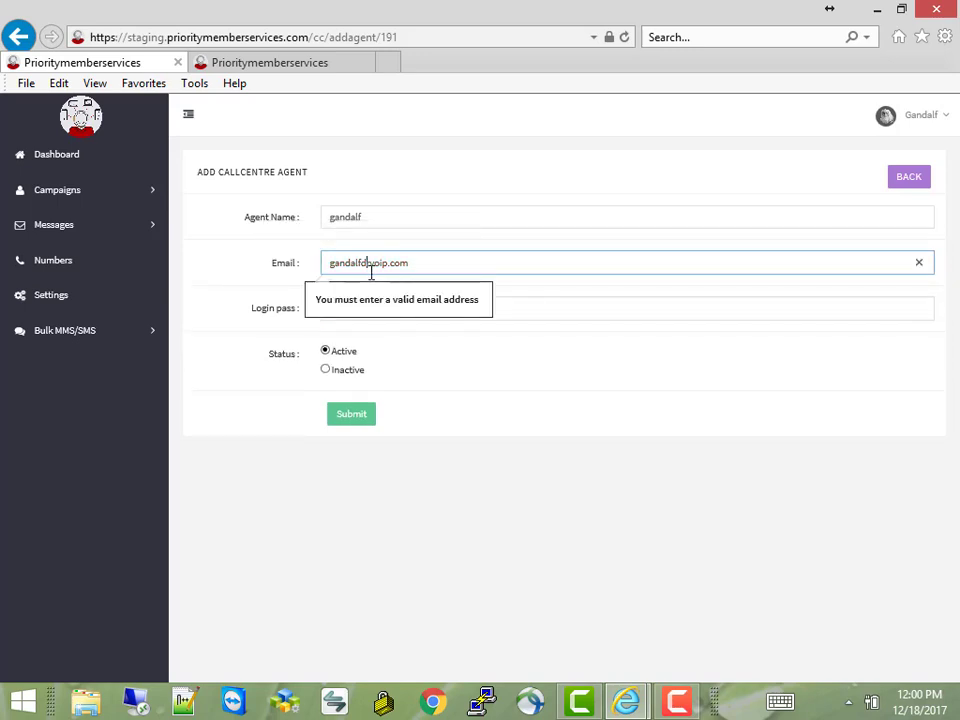
type("@")
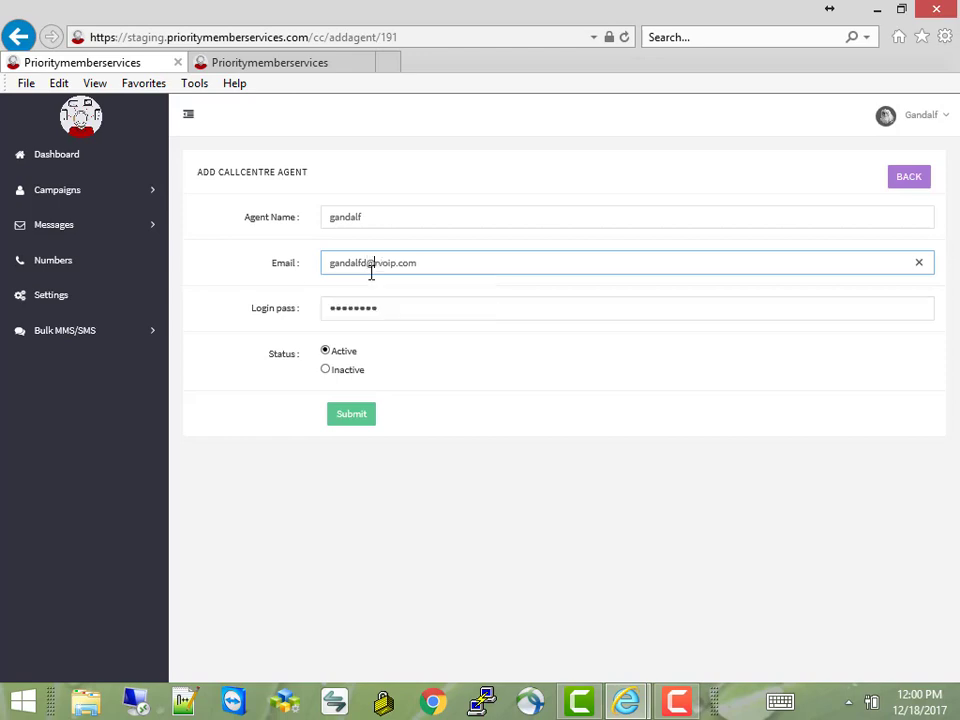
left_click(505, 460)
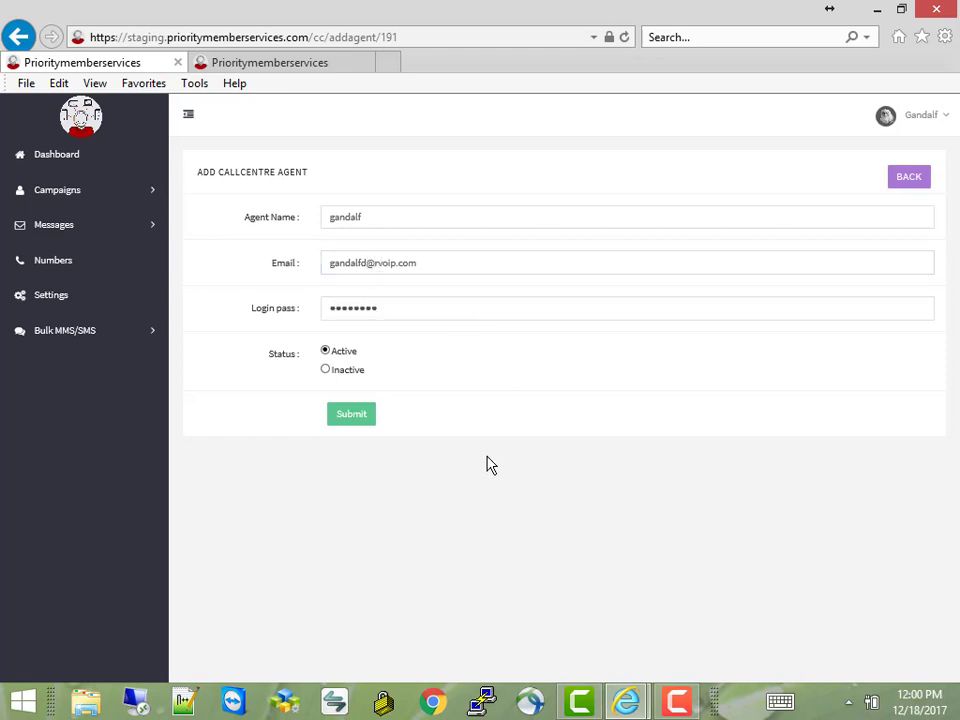
left_click(352, 416)
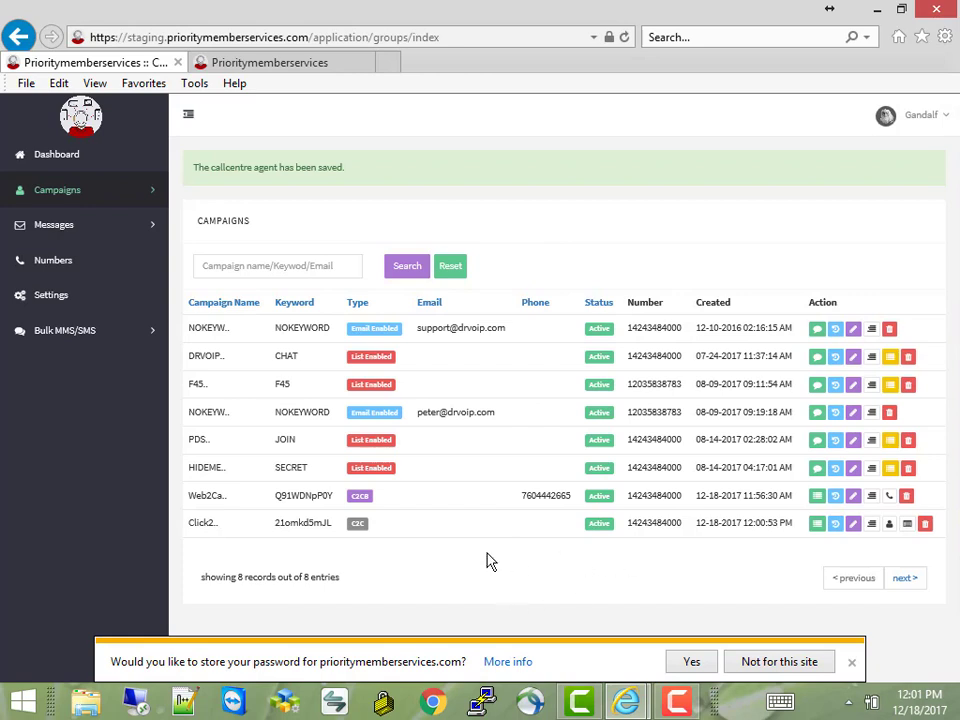
Edit the Click2CallAgent campaign, decline saving the password, and select its widget URL
left_click(853, 523)
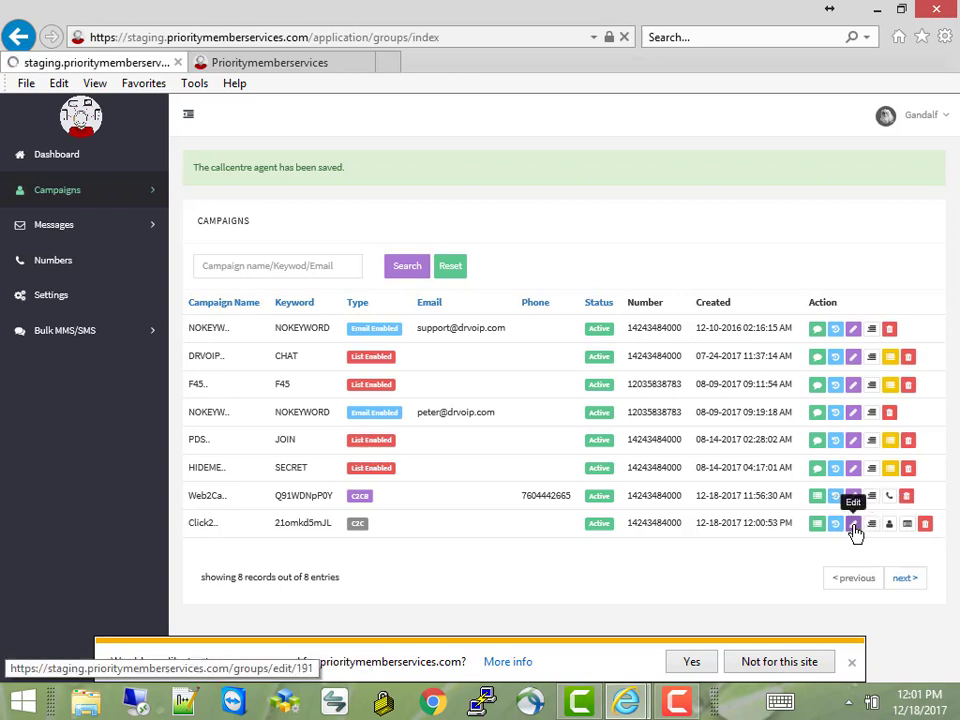
left_click(792, 664)
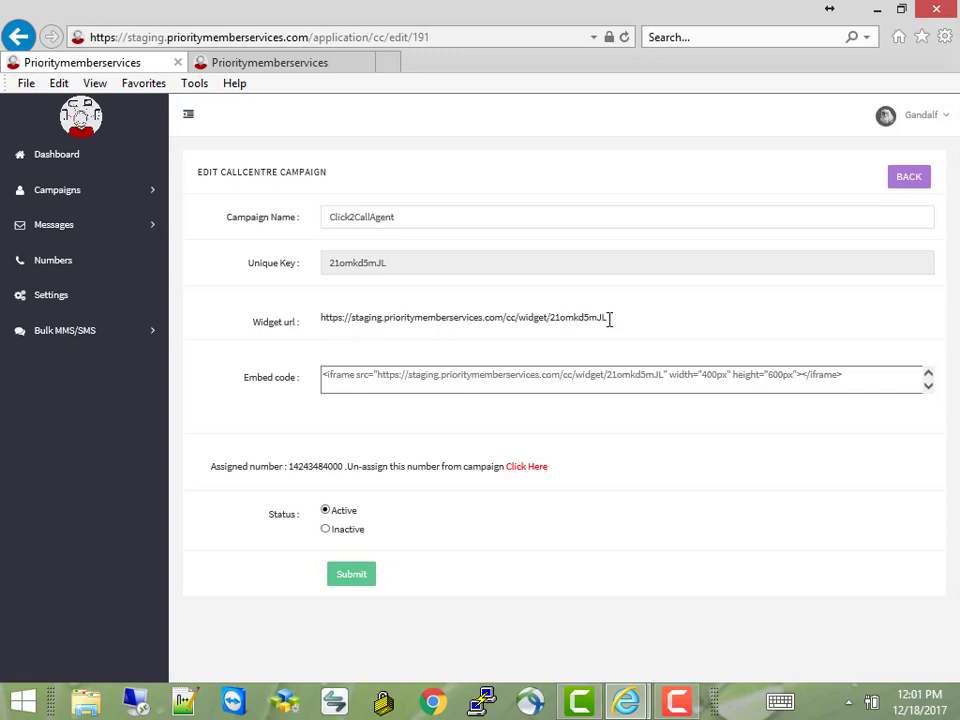
left_click_drag(604, 319, 349, 336)
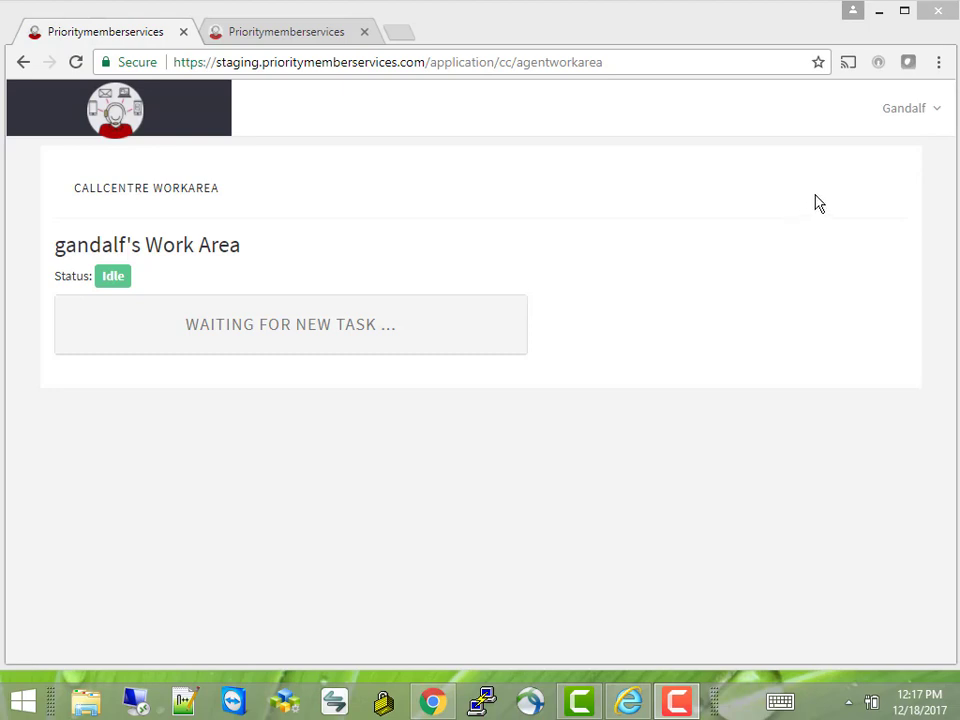
Check the signed-in agent's account menu, then switch to the Live Chat / Video widget tab
left_click(904, 110)
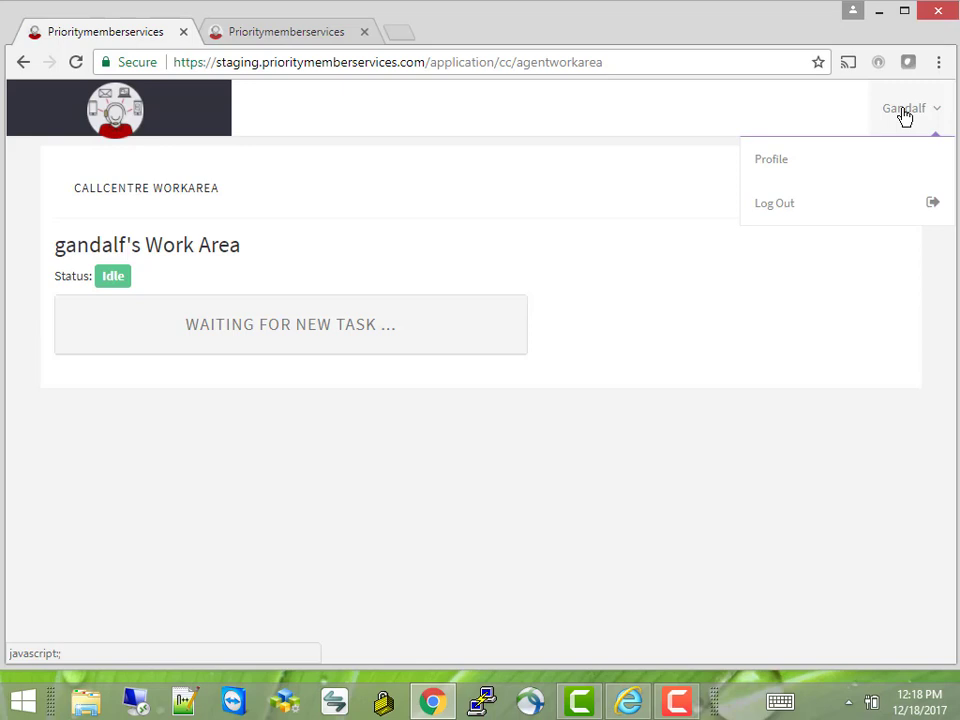
left_click_drag(903, 110, 827, 105)
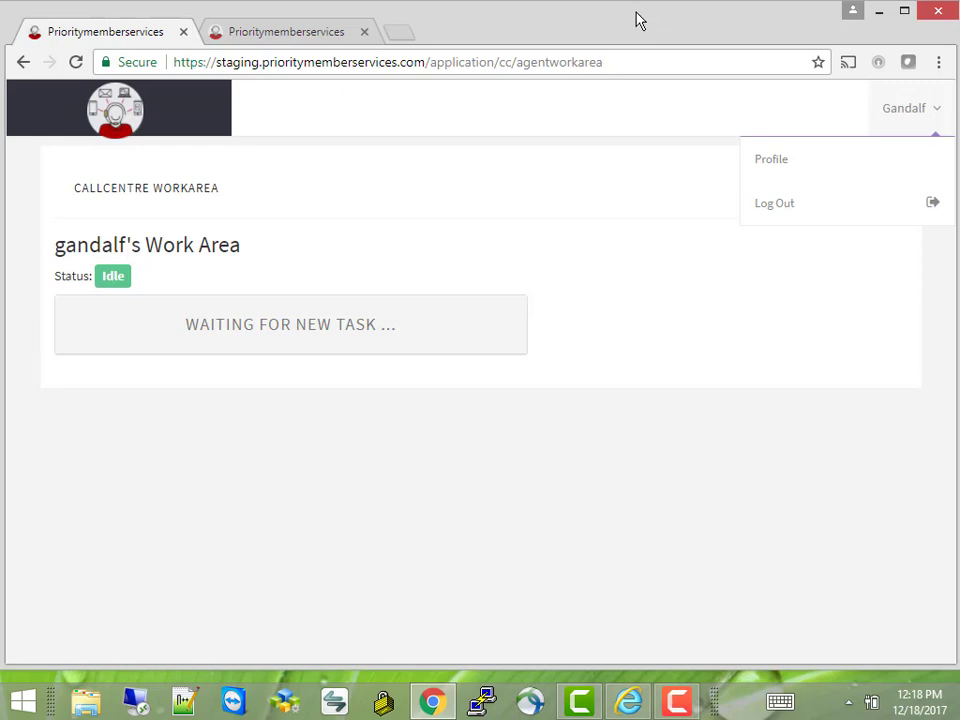
left_click(624, 366)
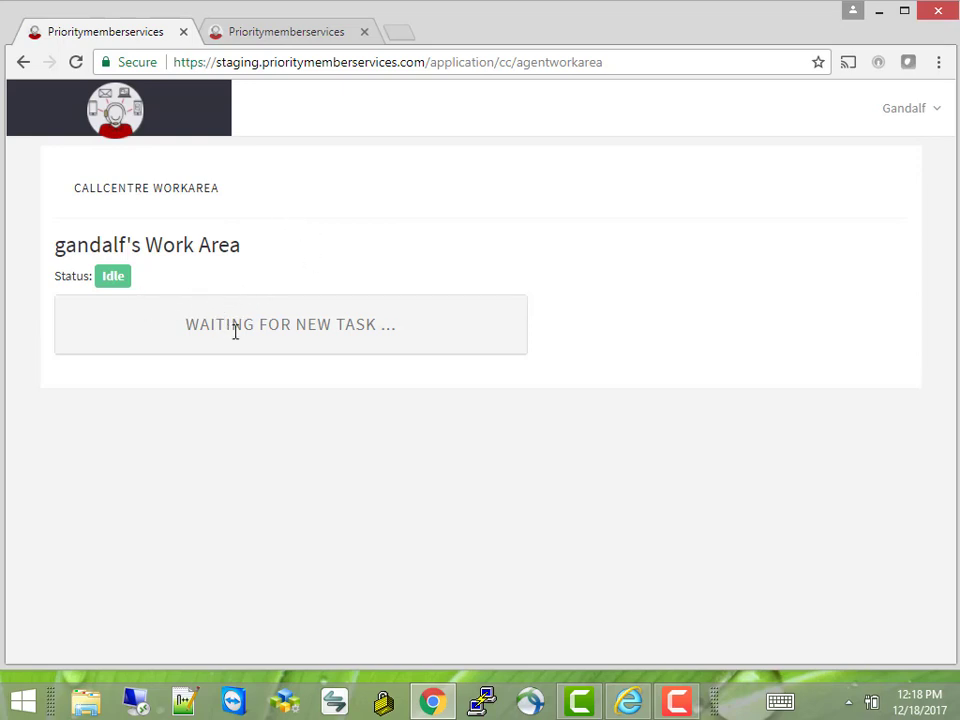
left_click(295, 34)
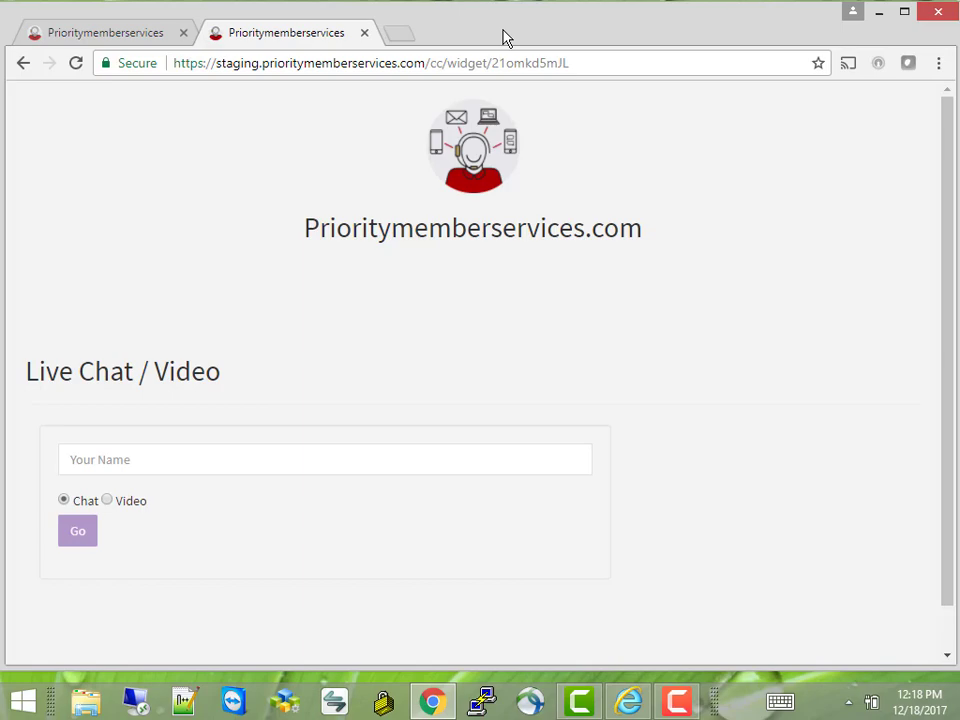
As the customer, enter a name, choose Video, send the request, and view it in the agent work area
mouse_move(505, 38)
left_mouse_down()
mouse_move(418, 214)
mouse_move(579, 11)
mouse_move(510, 39)
left_mouse_up()
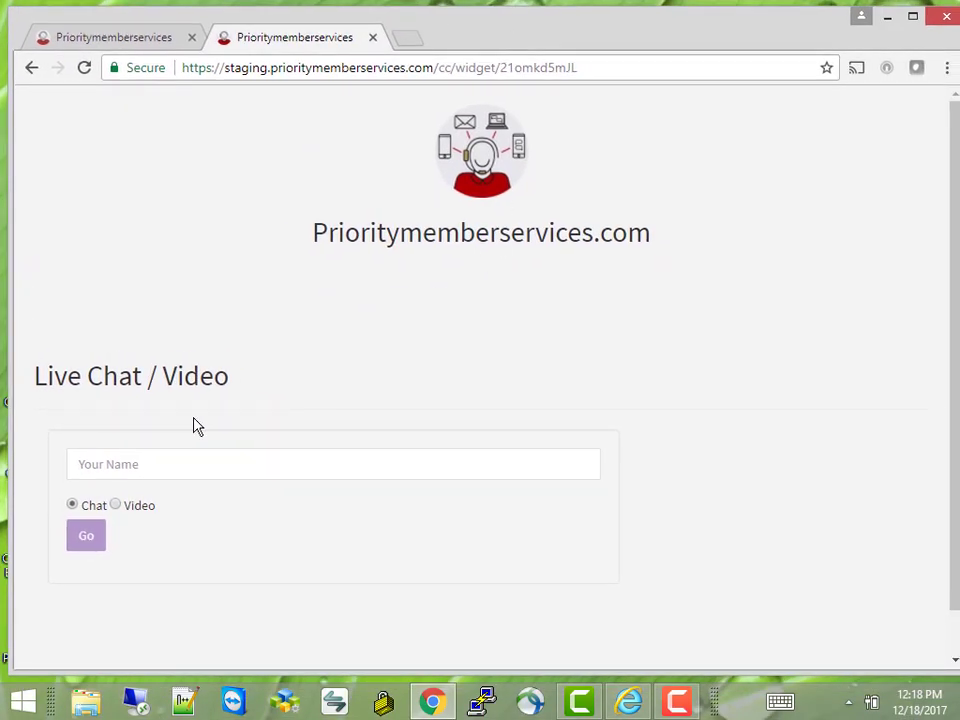
left_click(169, 467)
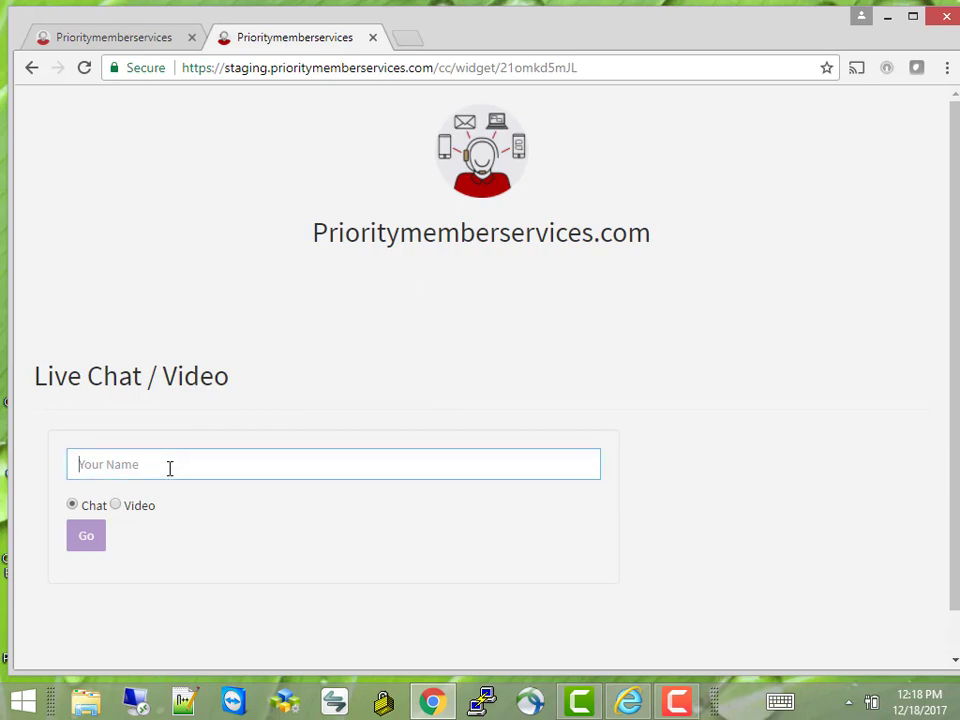
type("Harry")
left_click(139, 512)
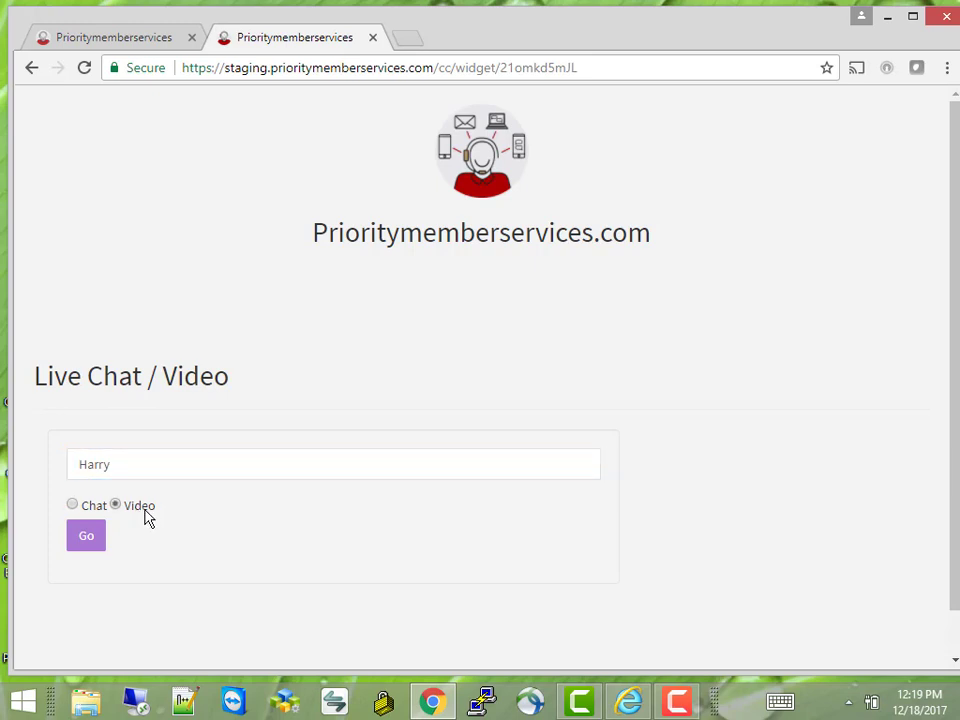
left_click(88, 538)
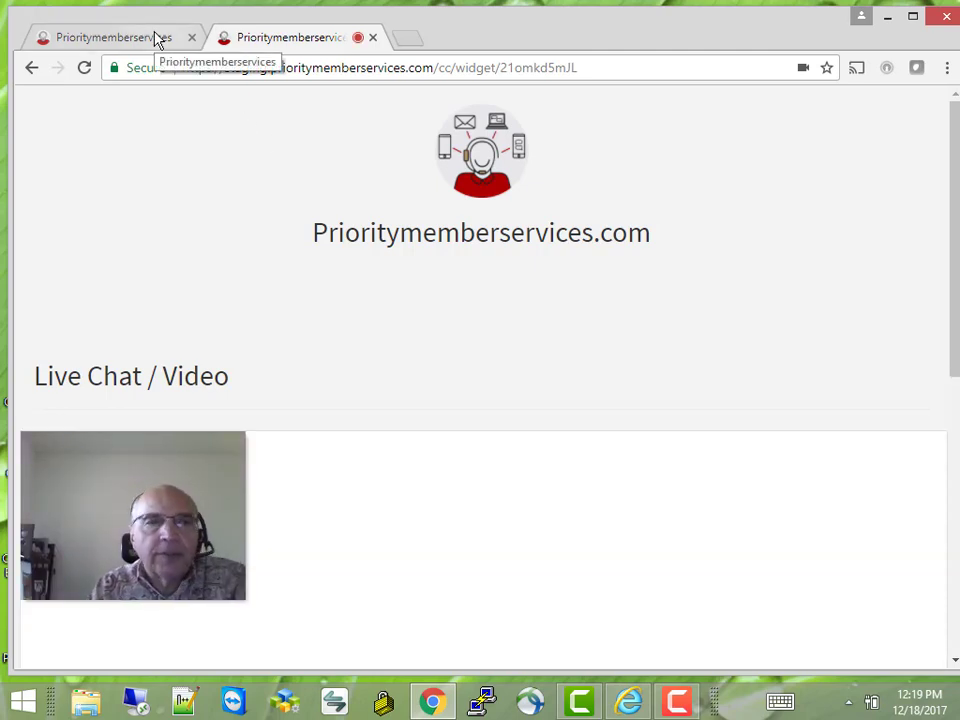
left_click(155, 39)
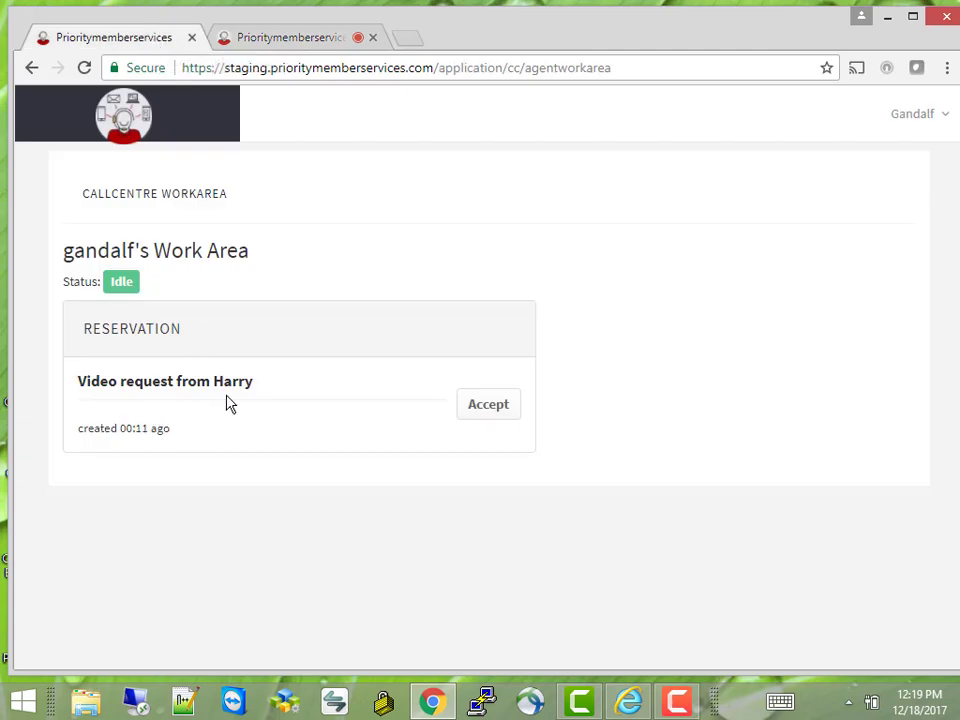
Accept the incoming video request and scroll down to the video
left_click(489, 412)
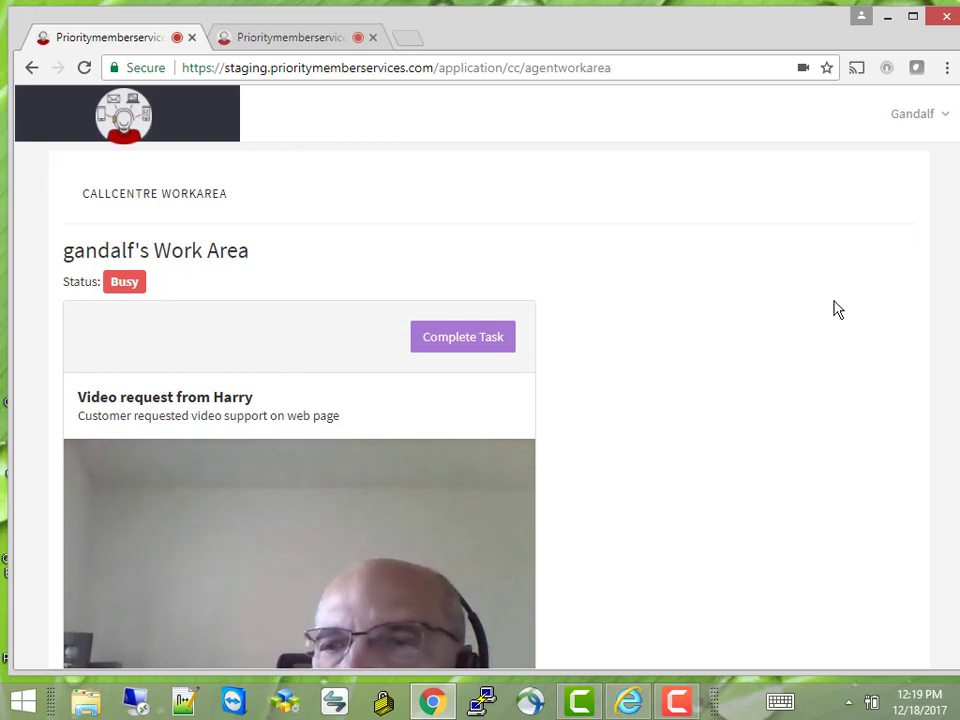
scroll(838, 310, "down", 3)
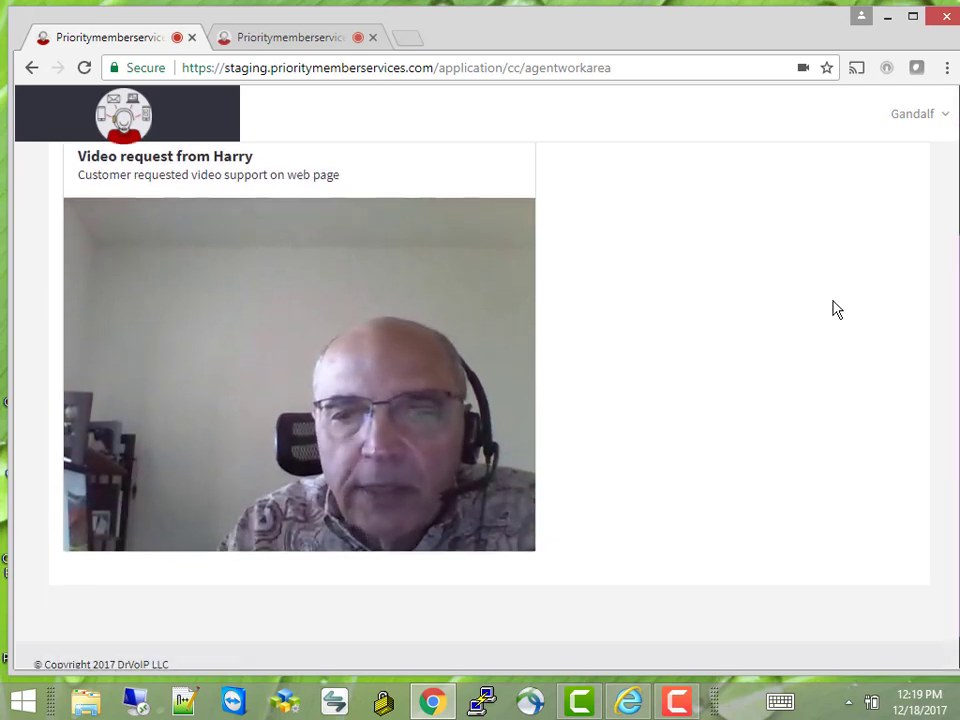
scroll(838, 310, "down", 1)
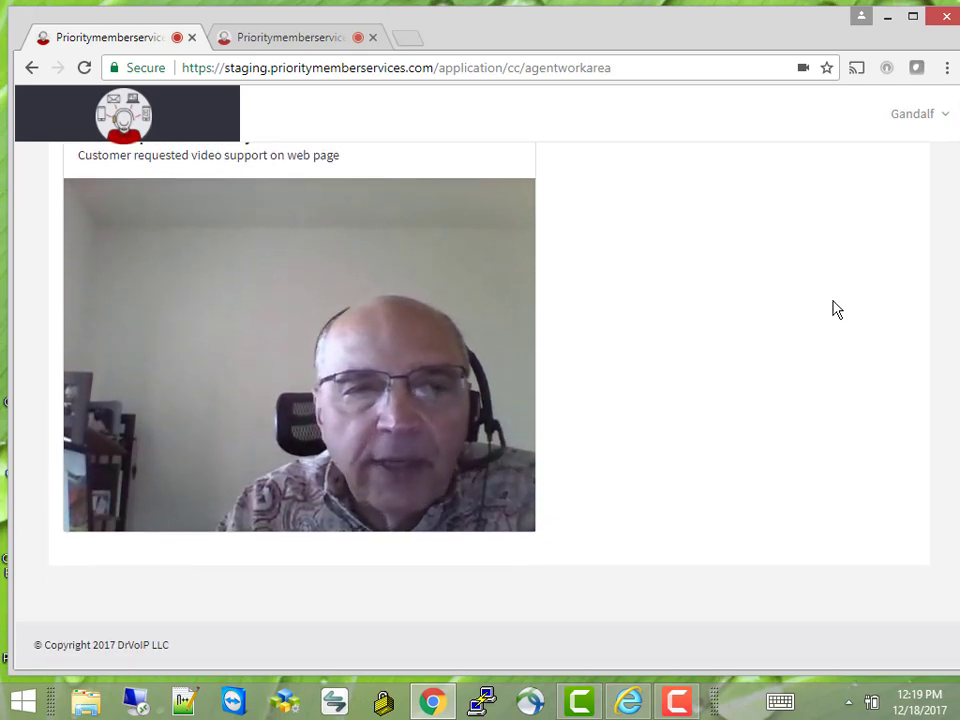
Check the live video on the customer's widget tab, then return to the agent work area
left_click(320, 37)
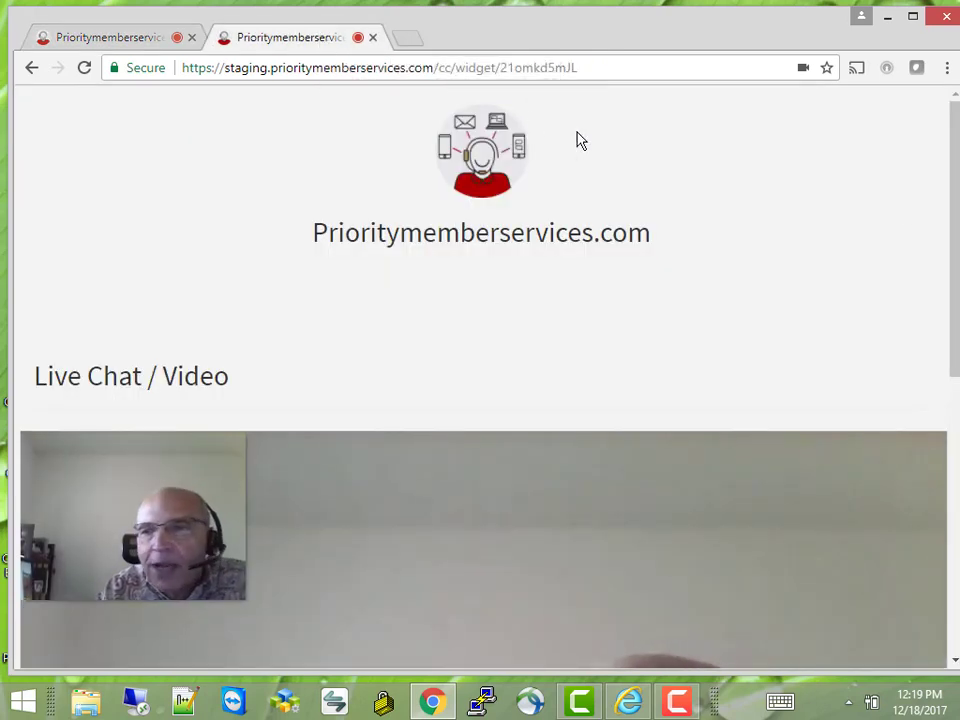
left_click_drag(953, 210, 957, 412)
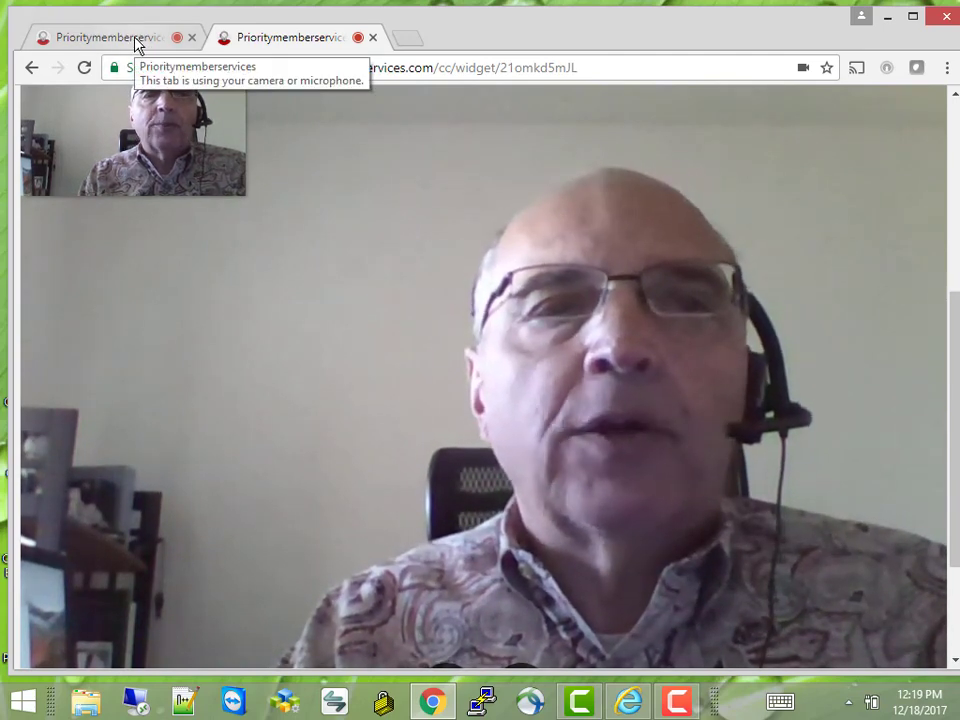
left_click(136, 40)
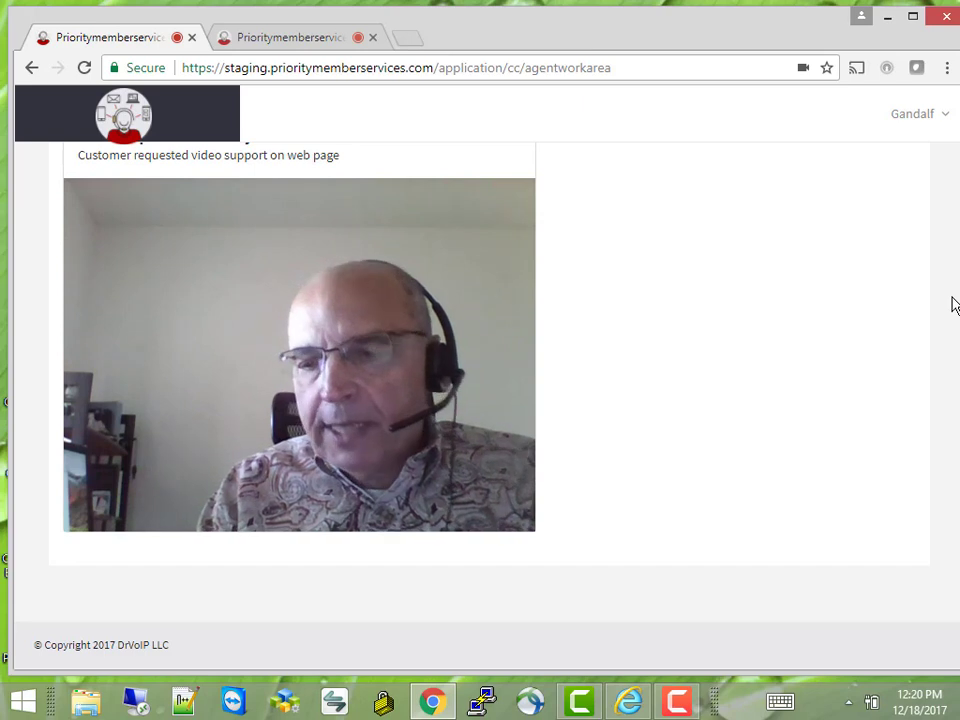
scroll(952, 305, "up", 3)
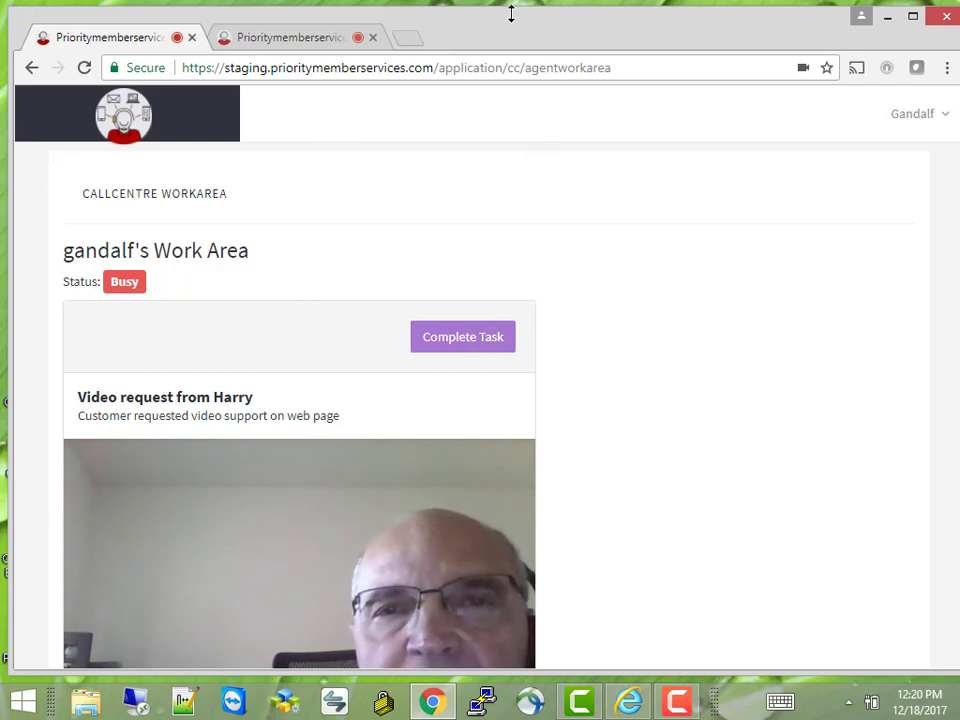
left_click_drag(505, 34, 504, 26)
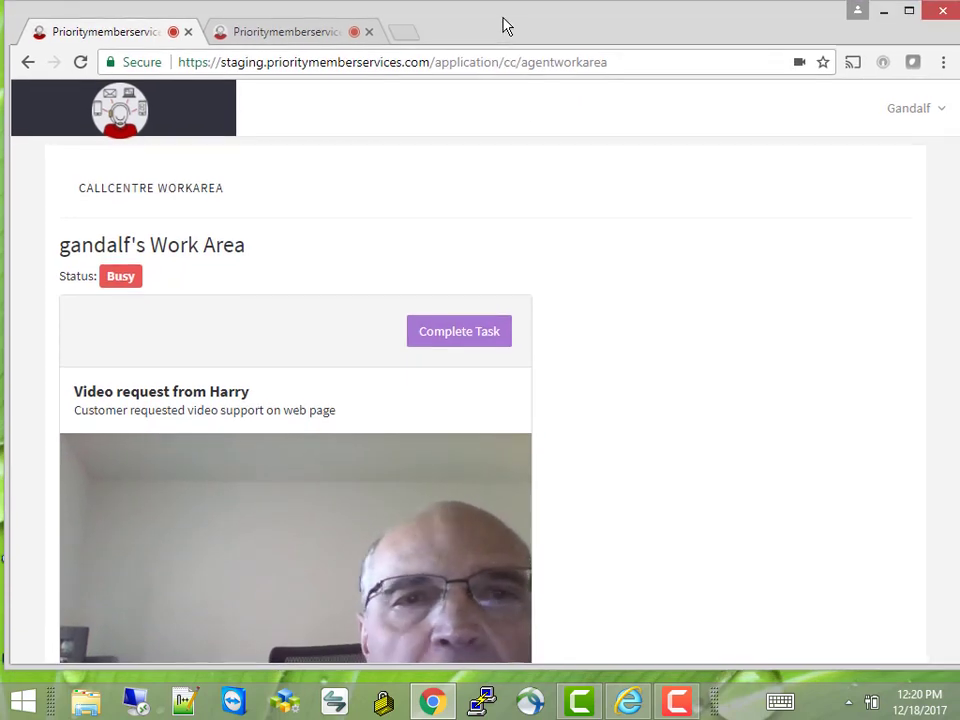